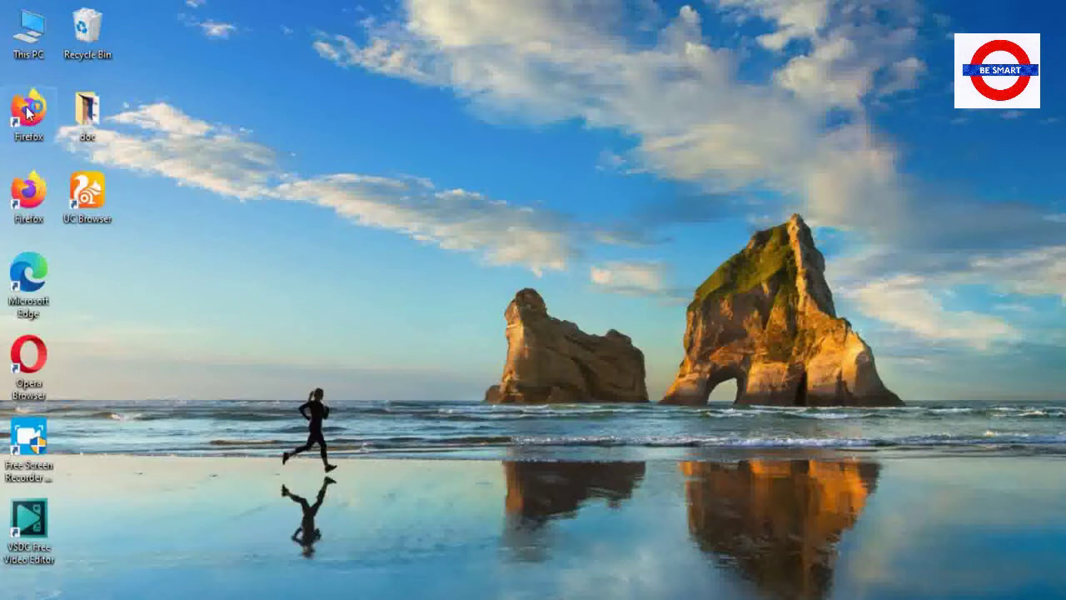
{"action": "double_click", "coordinate": [27, 110]}
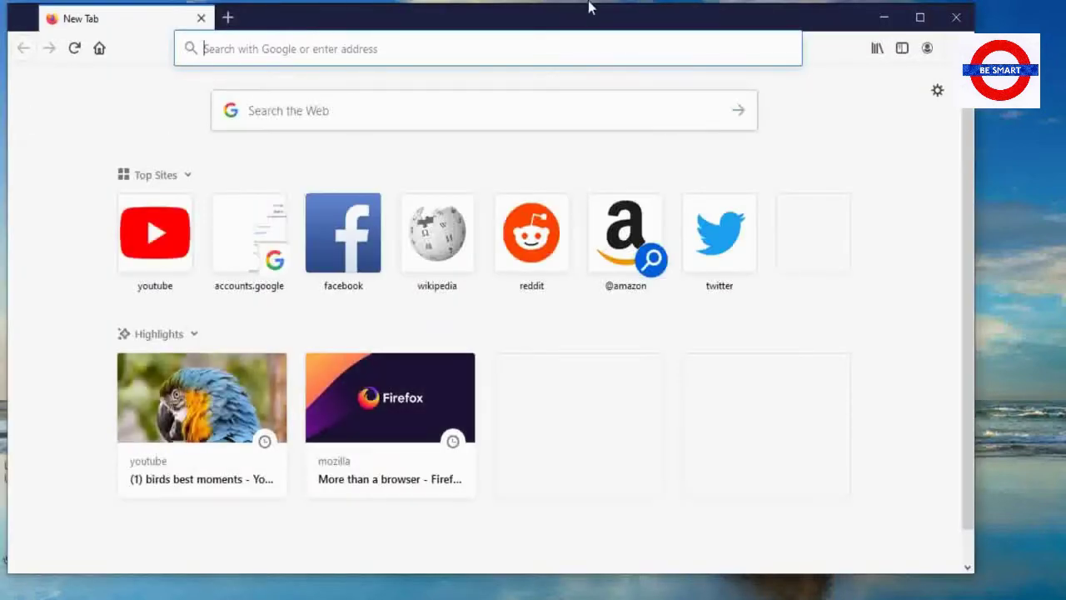
{"action": "left_click", "coordinate": [918, 17]}
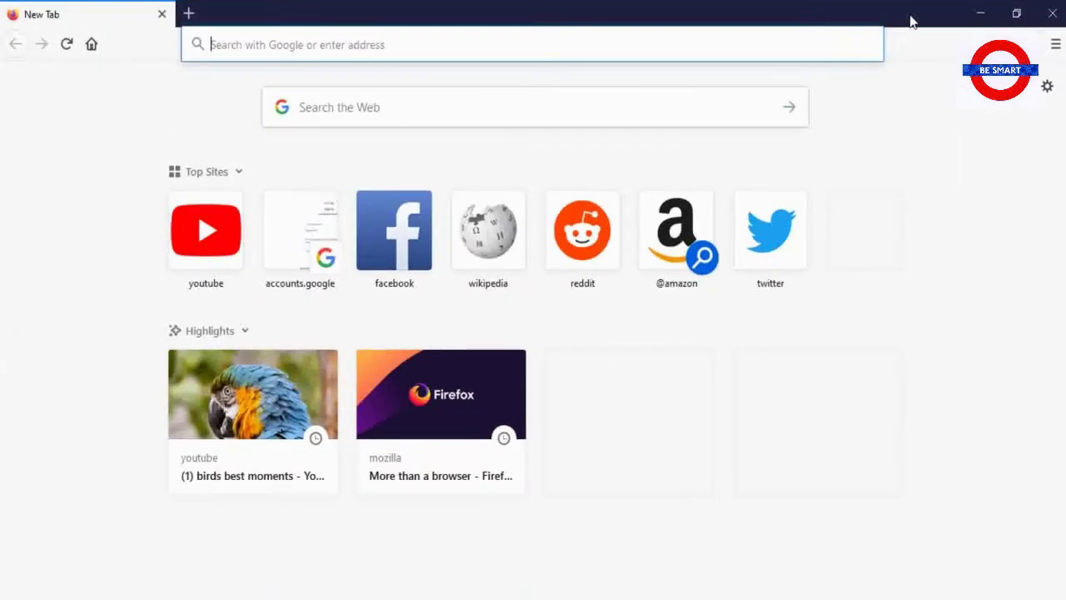
{"action": "left_click", "coordinate": [454, 105]}
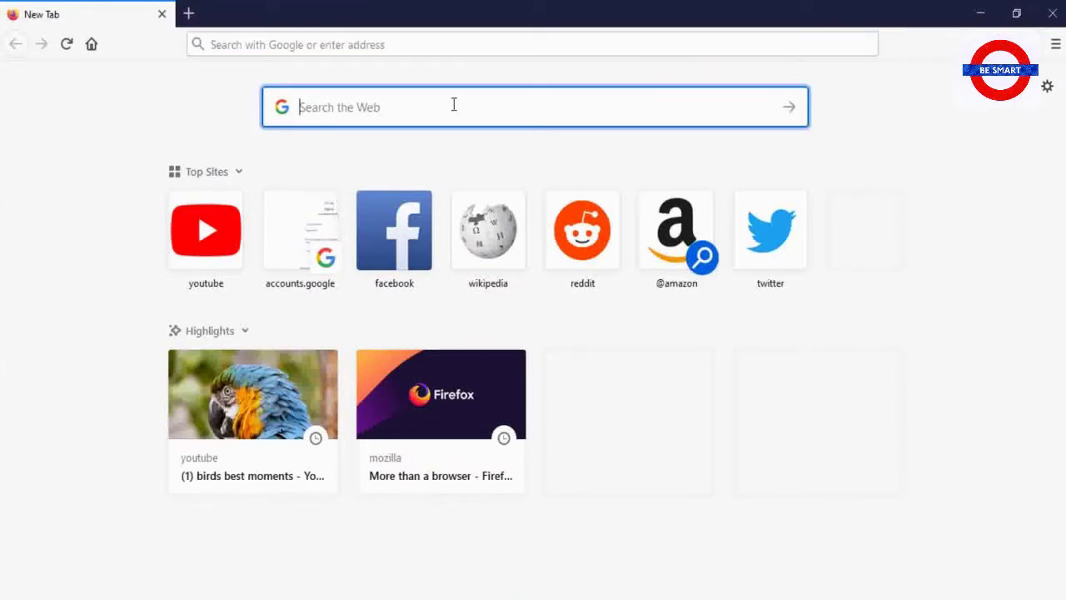
{"action": "type", "text": "www"}
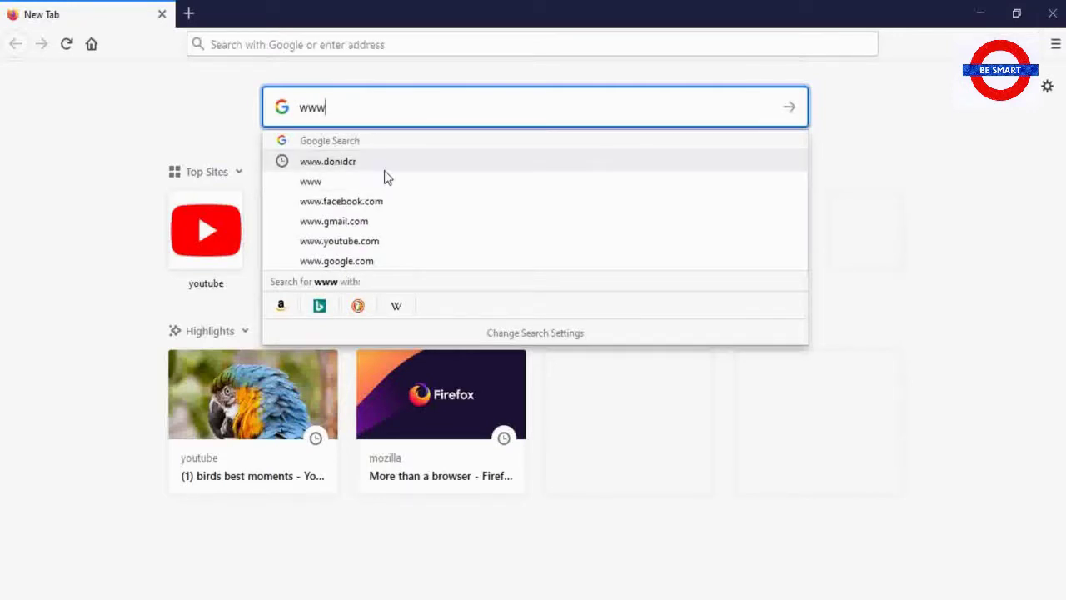
{"action": "type", "text": "."}
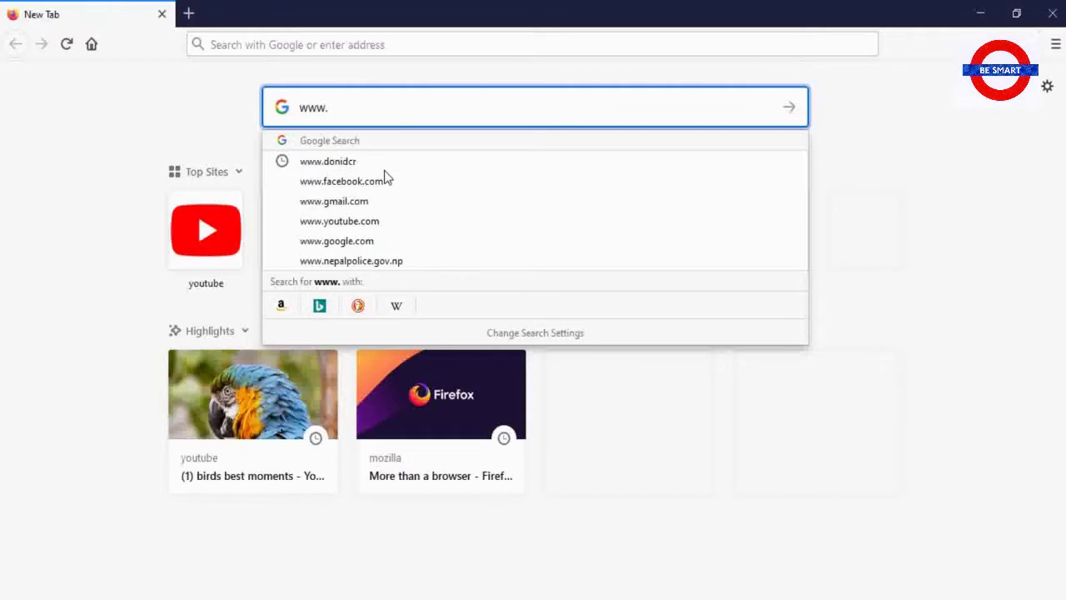
{"action": "type", "text": "don"}
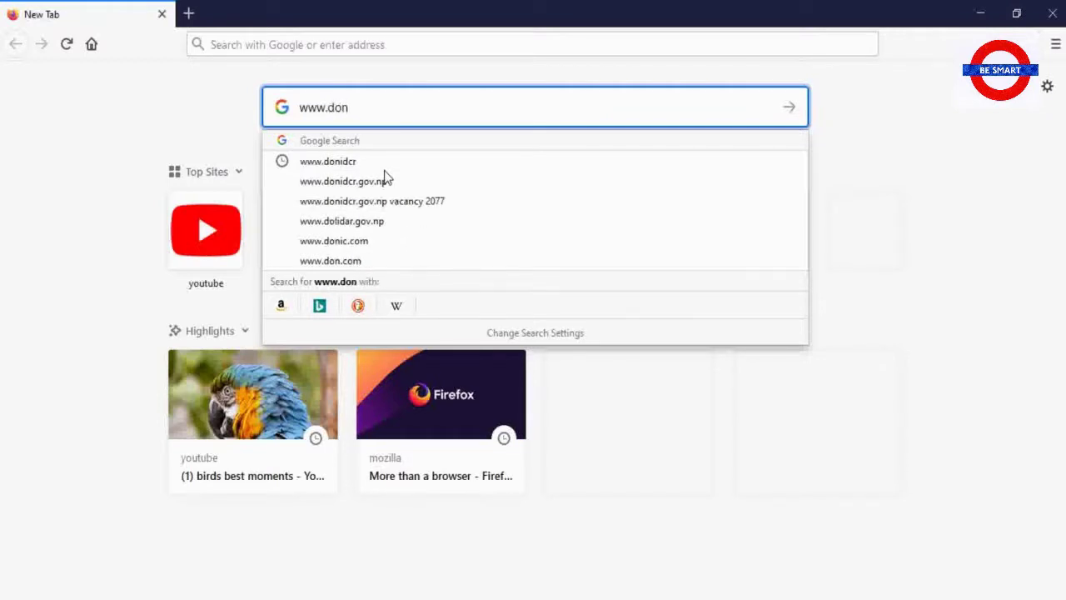
{"action": "type", "text": "idcr"}
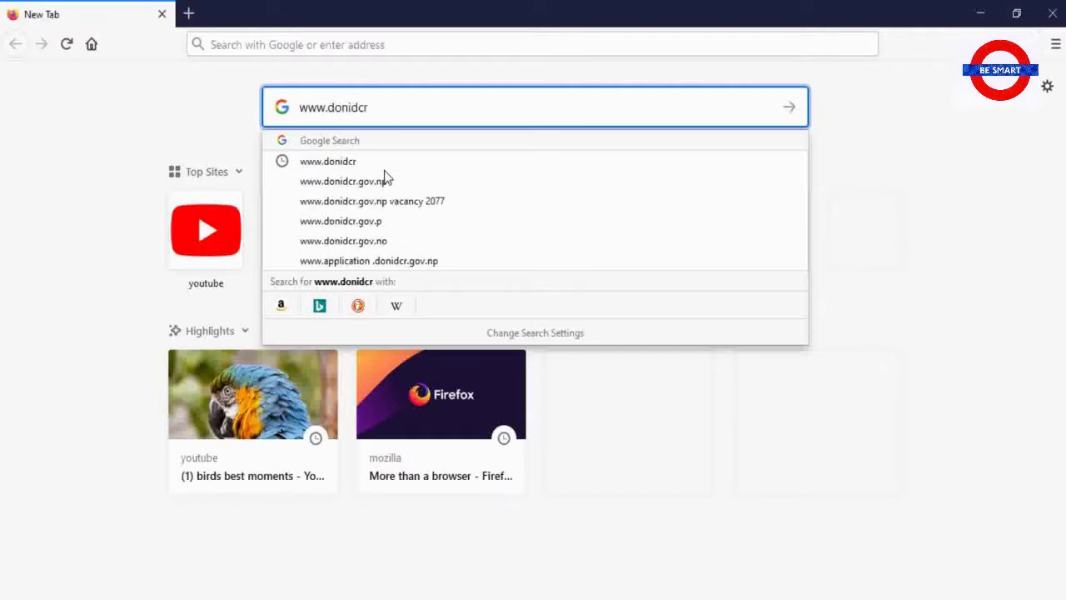
{"action": "type", "text": "."}
{"action": "type", "text": "g"}
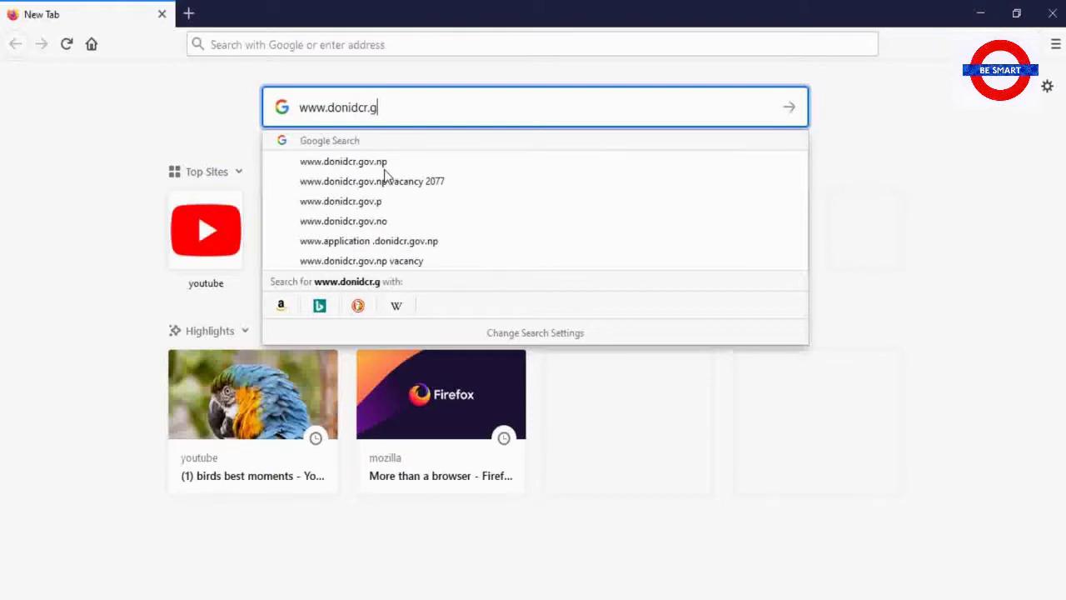
{"action": "type", "text": "ov.np"}
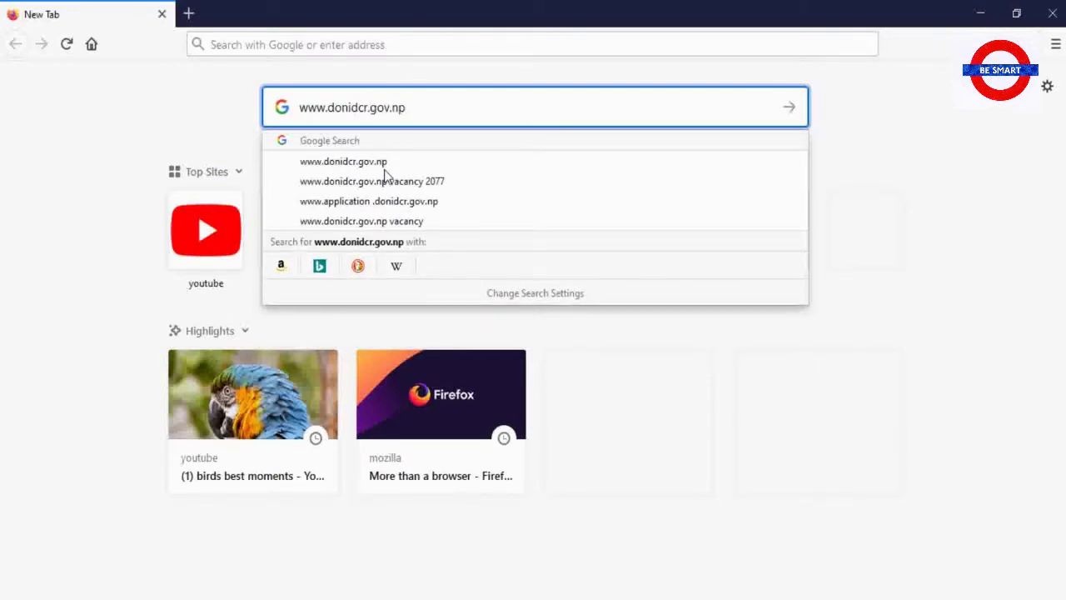
{"action": "left_click", "coordinate": [386, 164]}
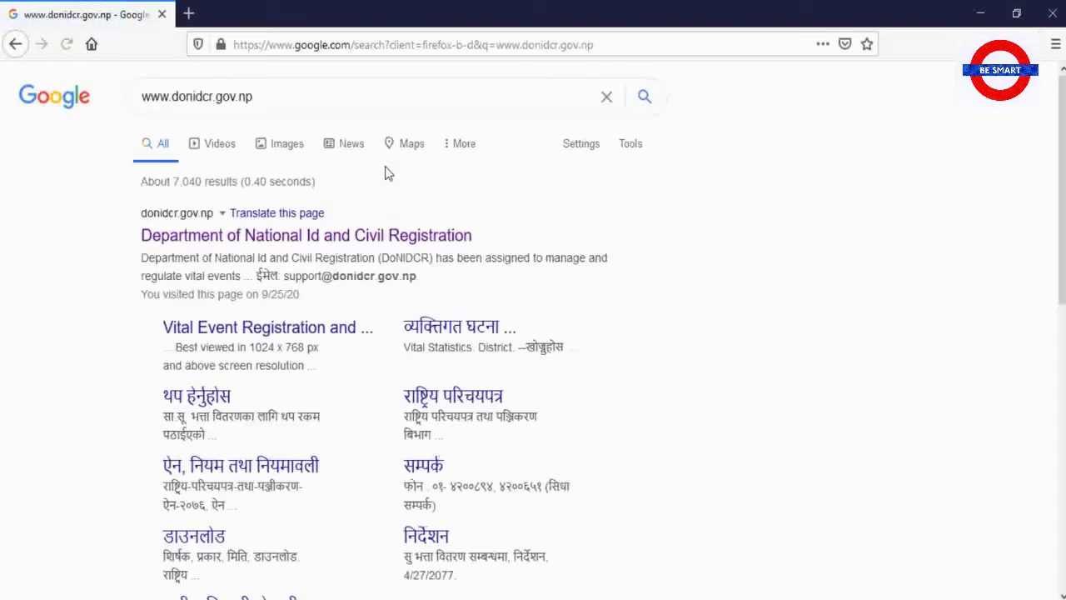
Open the Department of National Id and Civil Registration site from the Google results
{"action": "scroll", "coordinate": [347, 210], "scroll_direction": "down", "scroll_amount": 2}
{"action": "scroll", "coordinate": [348, 212], "scroll_direction": "up", "scroll_amount": 2}
{"action": "left_click", "coordinate": [285, 235]}
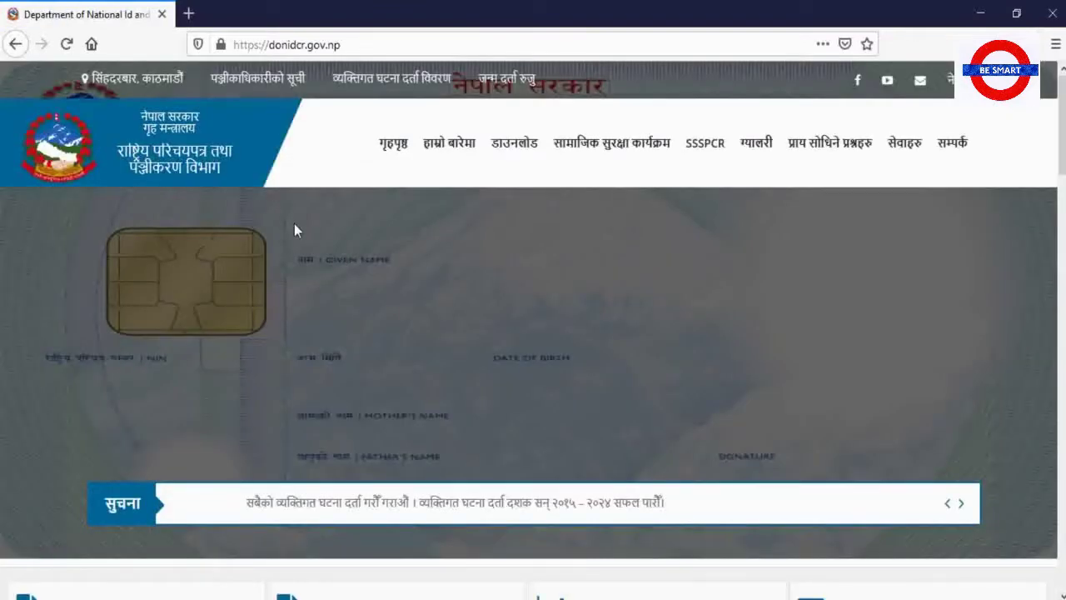
Open the अनलाईन घटना दर्ता (निवेदन) online registration portal from the homepage
{"action": "scroll", "coordinate": [329, 167], "scroll_direction": "down", "scroll_amount": 1}
{"action": "scroll", "coordinate": [329, 166], "scroll_direction": "down", "scroll_amount": 4}
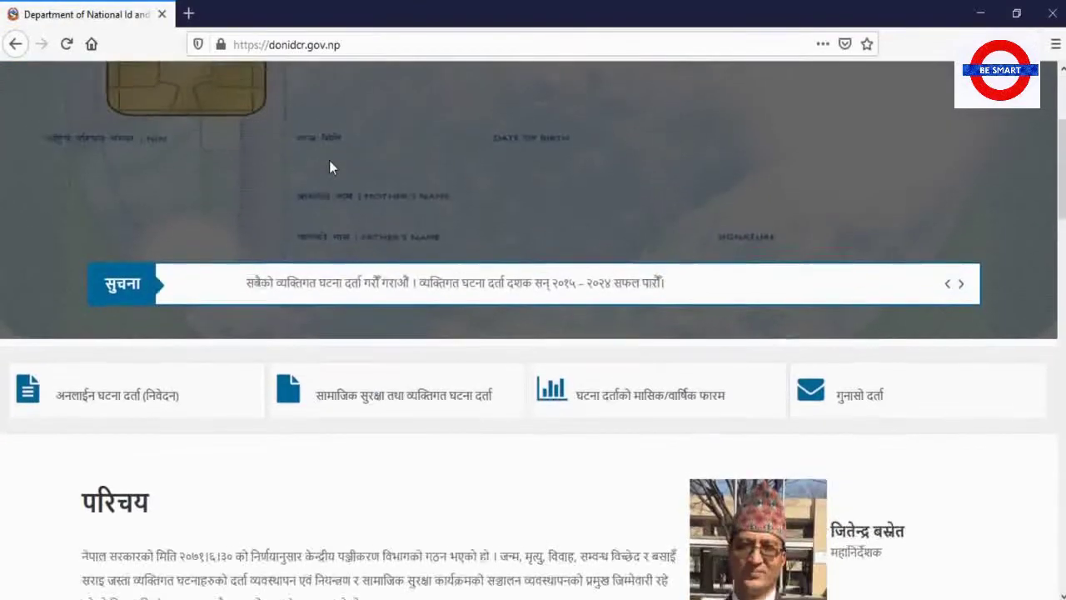
{"action": "scroll", "coordinate": [329, 166], "scroll_direction": "up", "scroll_amount": 3}
{"action": "scroll", "coordinate": [329, 160], "scroll_direction": "up", "scroll_amount": 2}
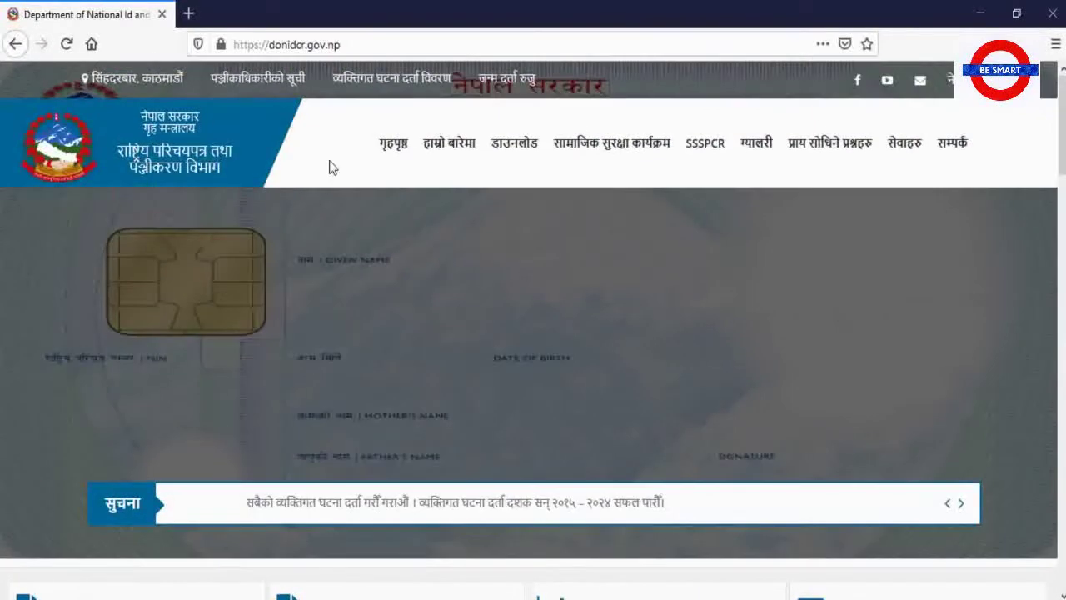
{"action": "scroll", "coordinate": [331, 164], "scroll_direction": "down", "scroll_amount": 10}
{"action": "scroll", "coordinate": [331, 167], "scroll_direction": "down", "scroll_amount": 3}
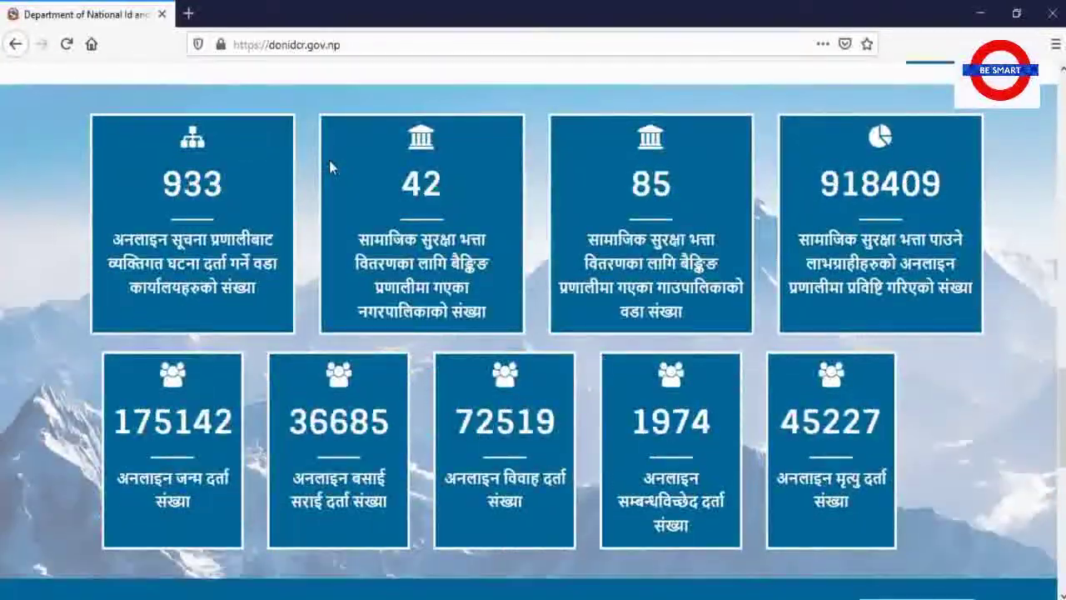
{"action": "scroll", "coordinate": [329, 166], "scroll_direction": "up", "scroll_amount": 8}
{"action": "scroll", "coordinate": [330, 167], "scroll_direction": "up", "scroll_amount": 8}
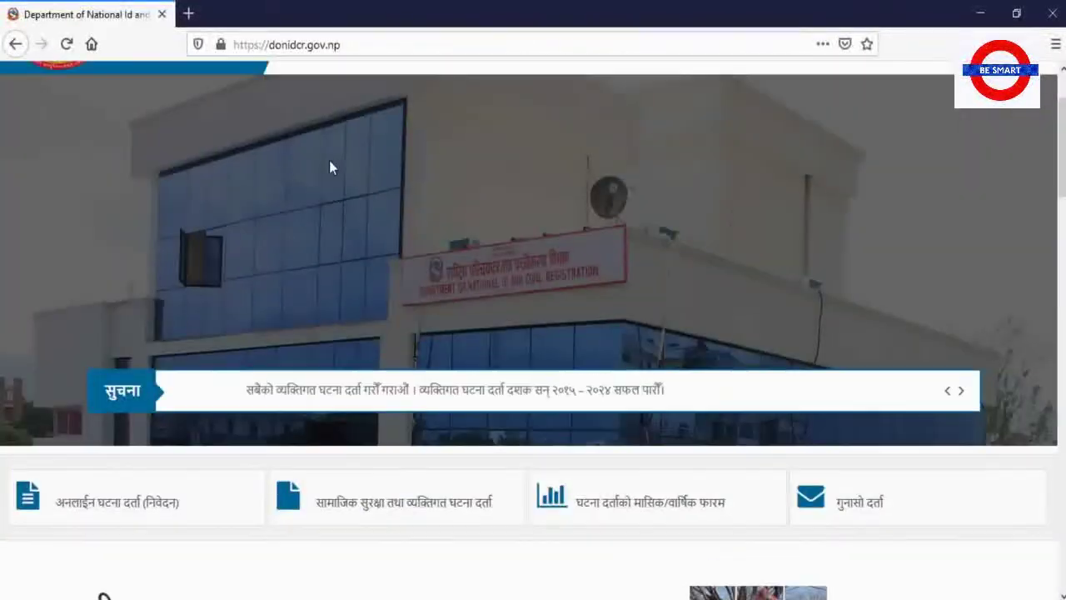
{"action": "scroll", "coordinate": [331, 167], "scroll_direction": "down", "scroll_amount": 3}
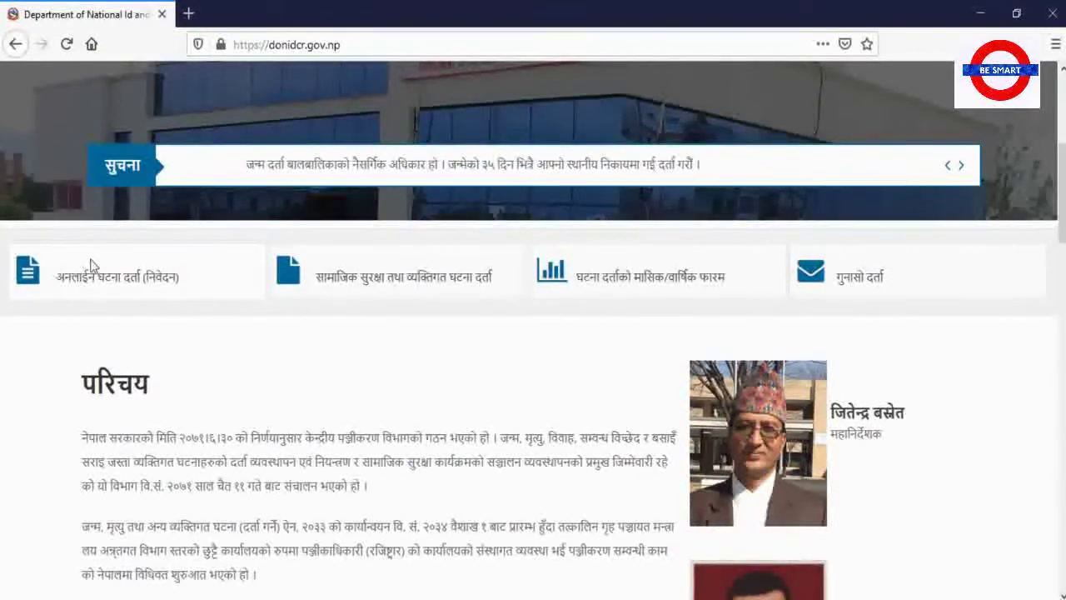
{"action": "left_click", "coordinate": [105, 279]}
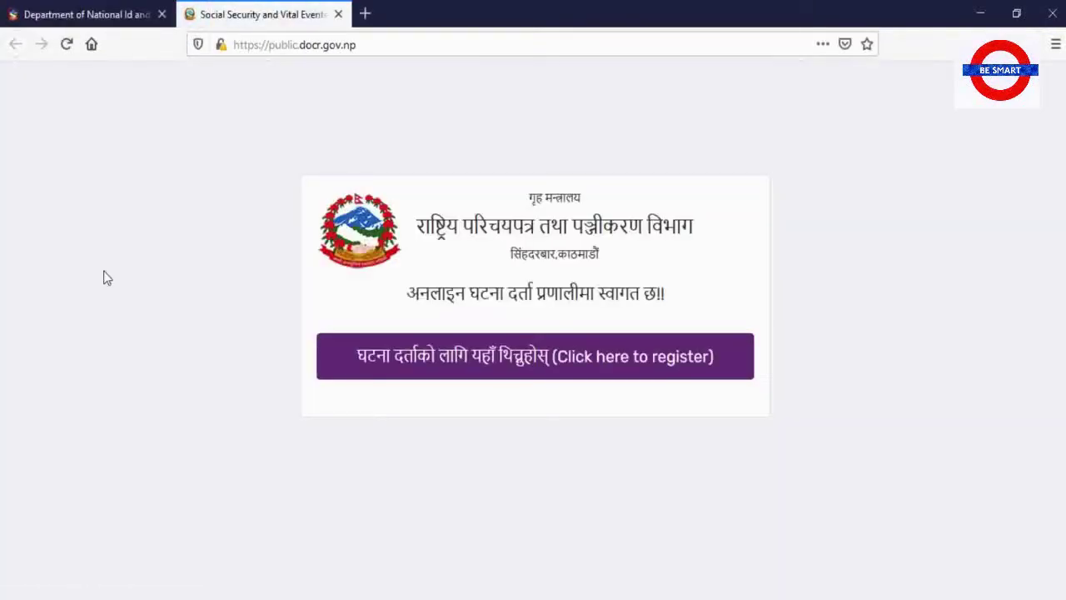
Use 'Click here to register' to bring up the blank personal identification form
{"action": "left_click", "coordinate": [510, 368]}
{"action": "left_click", "coordinate": [511, 368]}
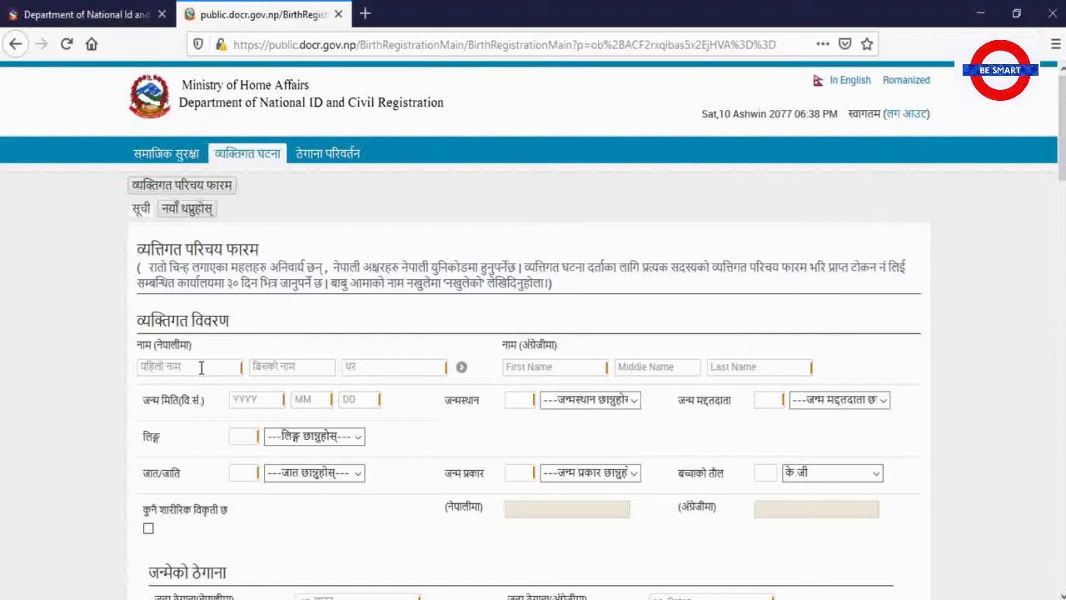
Enter the child's first, middle and last names in Nepali and in English
{"action": "left_click", "coordinate": [201, 367]}
{"action": "key", "text": "Tab"}
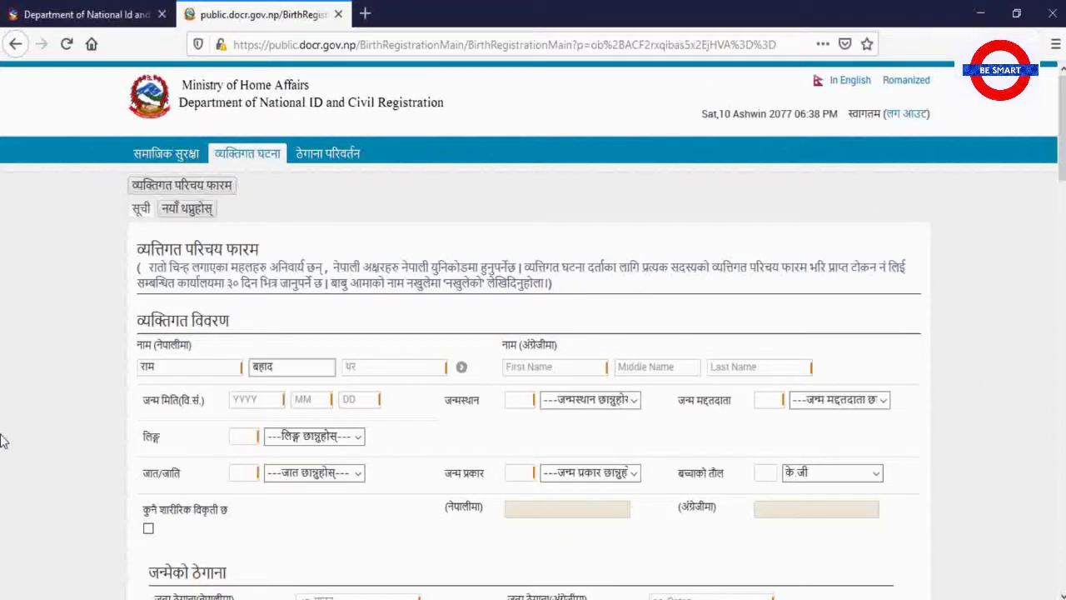
{"action": "key", "text": "Tab"}
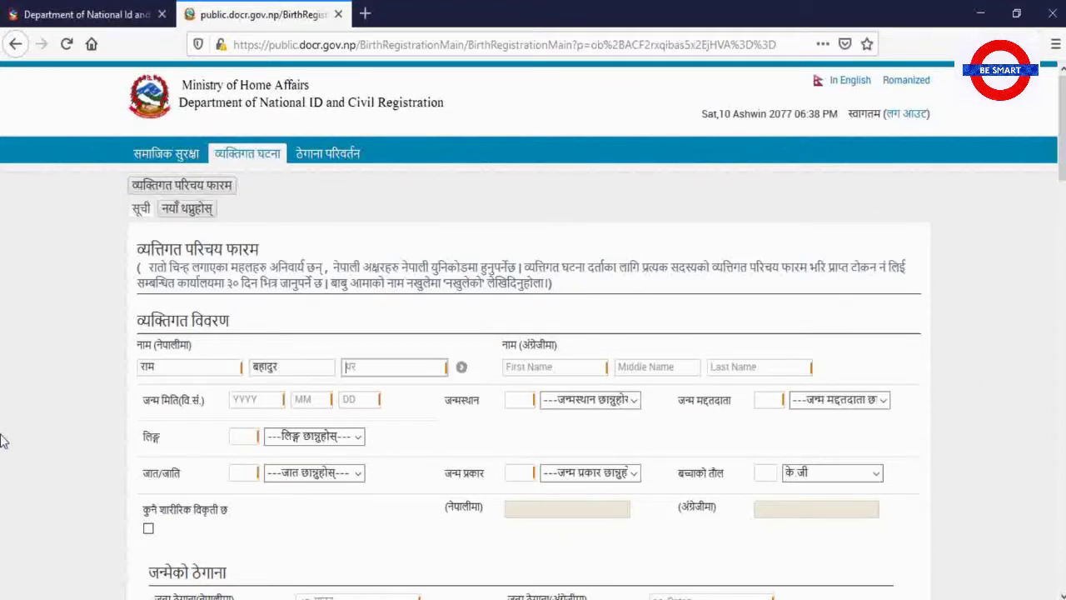
{"action": "key", "text": "Tab"}
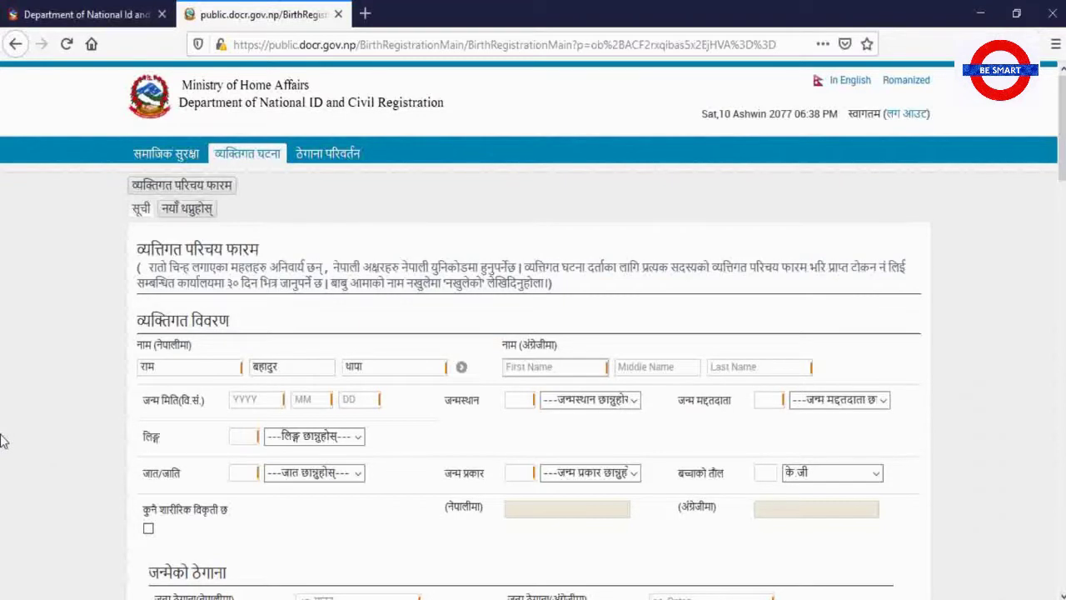
{"action": "key", "text": "Tab"}
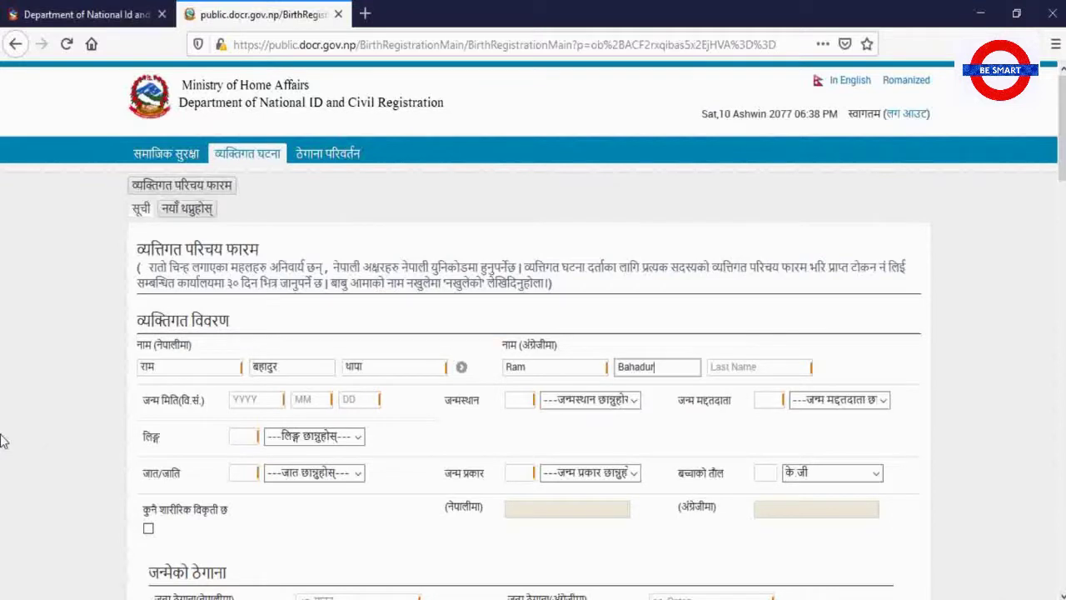
{"action": "key", "text": "Tab"}
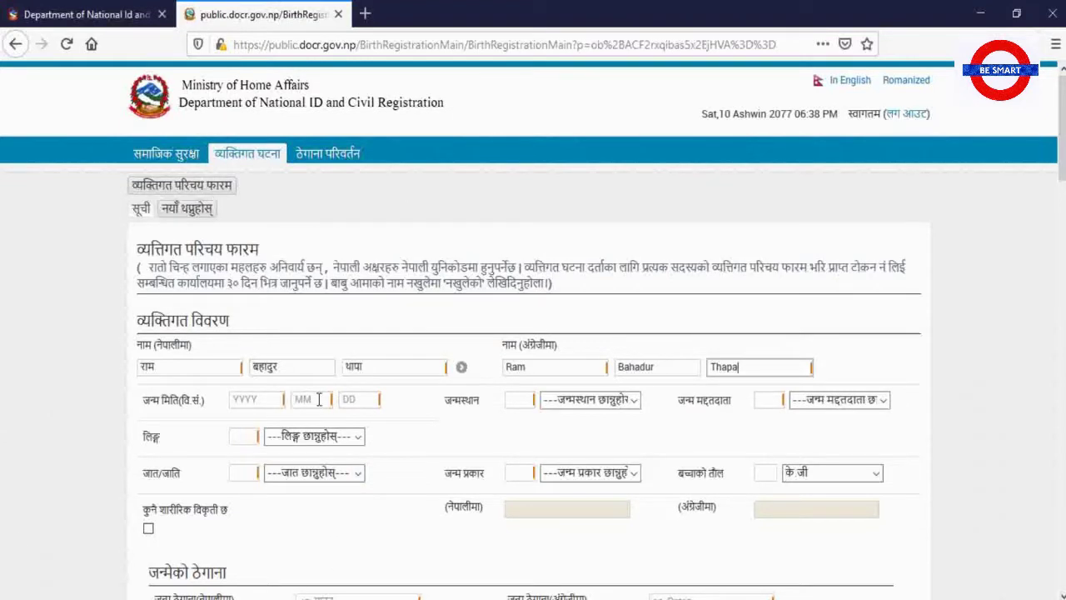
Enter the child's birth date as 2077-06-01 (B.S.)
{"action": "left_click", "coordinate": [268, 399]}
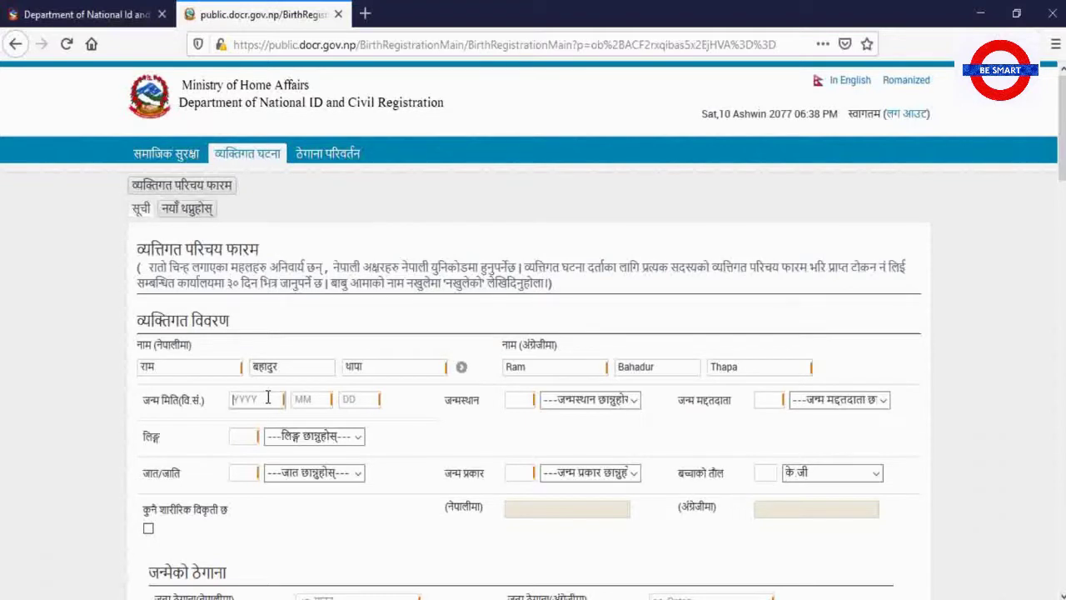
{"action": "type", "text": "2077"}
{"action": "type", "text": "06"}
{"action": "type", "text": "01"}
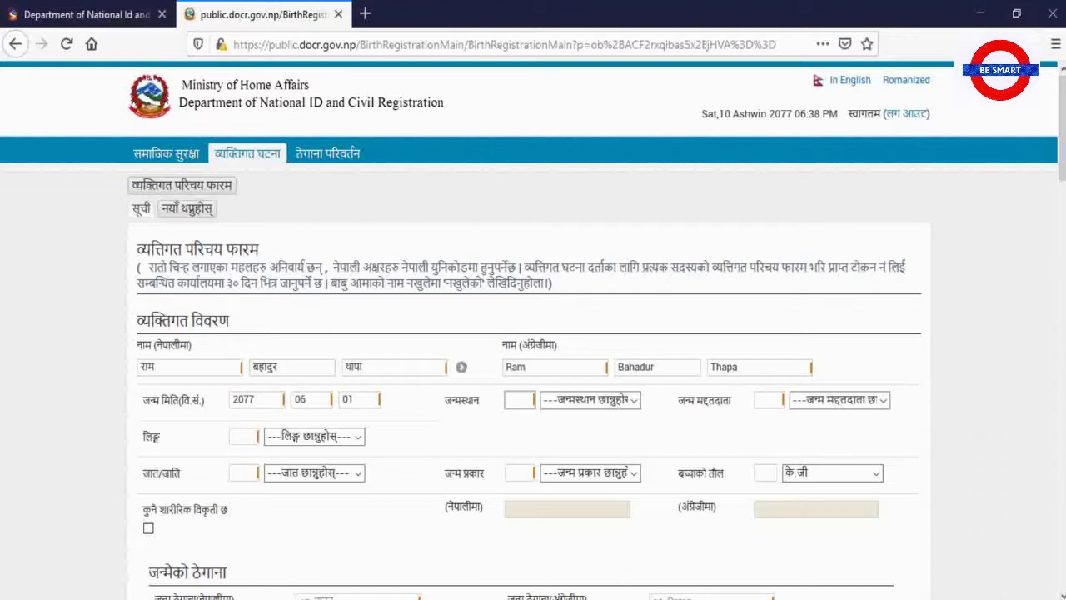
{"action": "scroll", "coordinate": [484, 464], "scroll_direction": "down", "scroll_amount": 5}
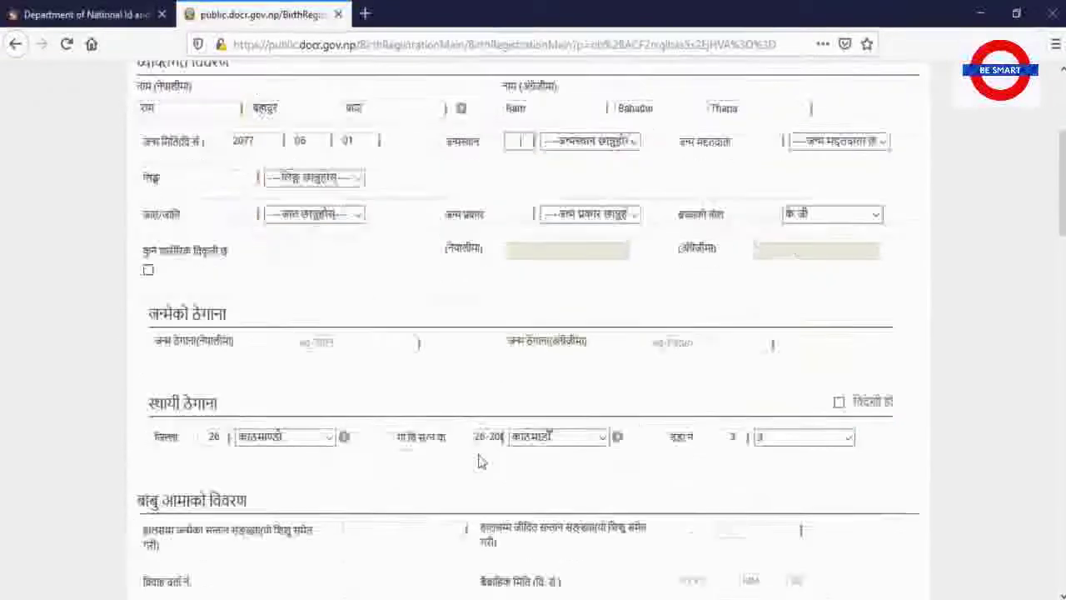
{"action": "scroll", "coordinate": [479, 461], "scroll_direction": "down", "scroll_amount": 3}
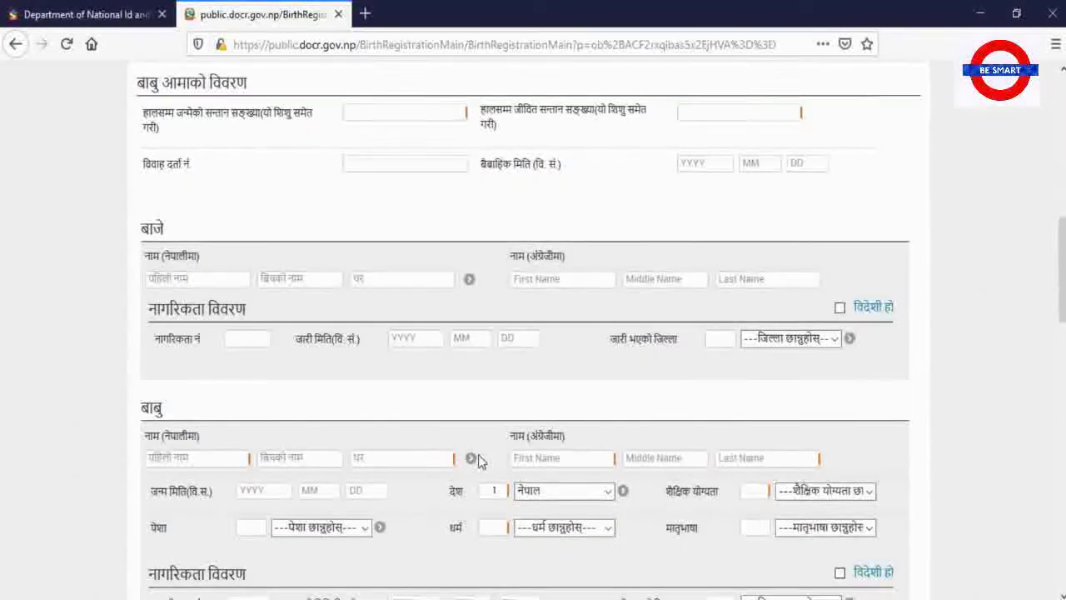
{"action": "scroll", "coordinate": [479, 458], "scroll_direction": "up", "scroll_amount": 10}
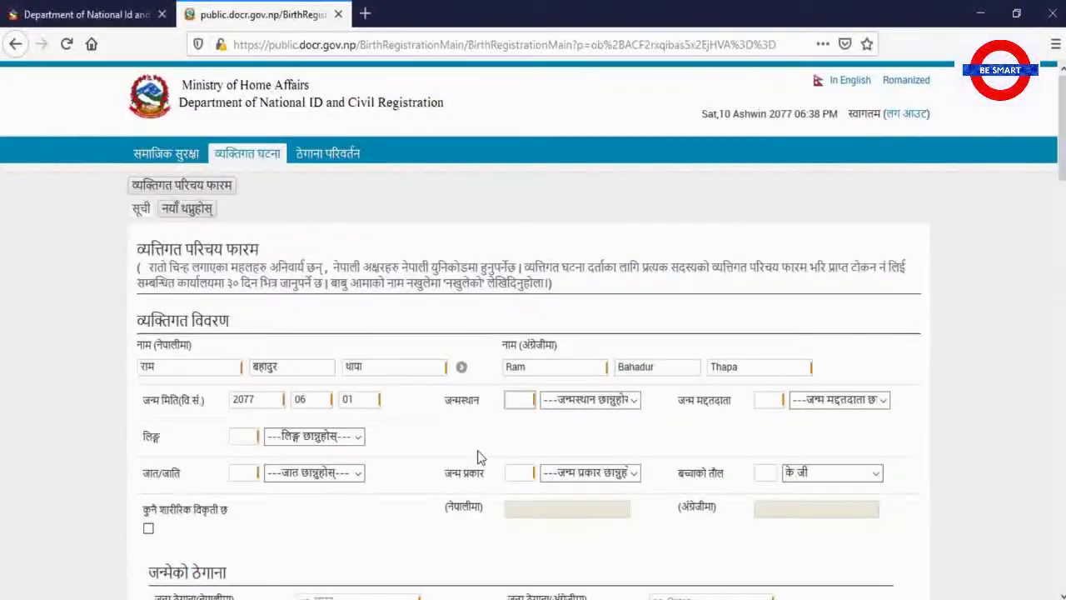
{"action": "scroll", "coordinate": [479, 457], "scroll_direction": "down", "scroll_amount": 1}
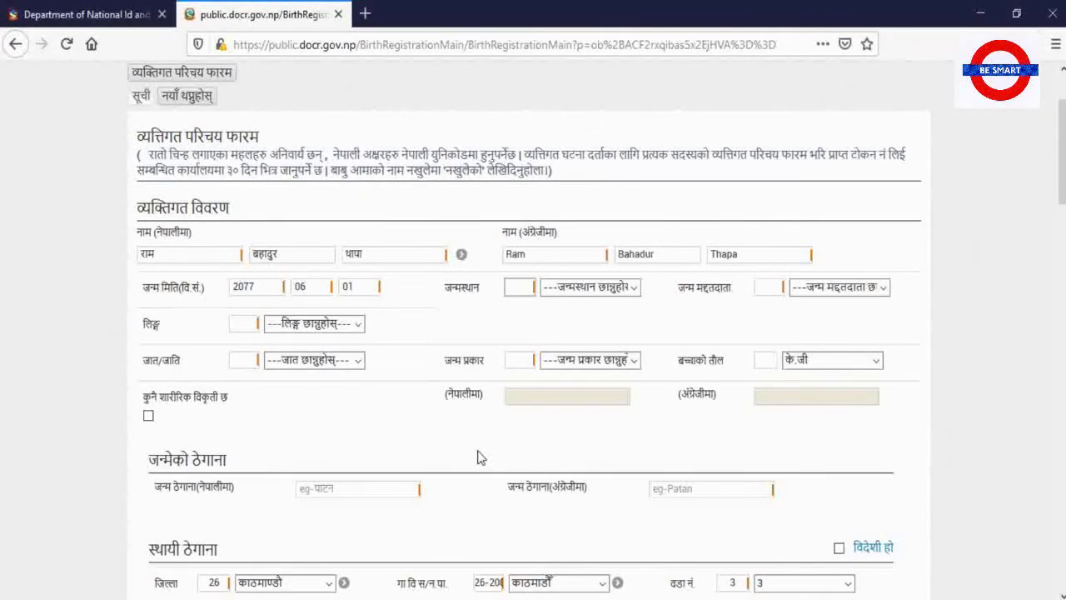
{"action": "scroll", "coordinate": [479, 457], "scroll_direction": "down", "scroll_amount": 1}
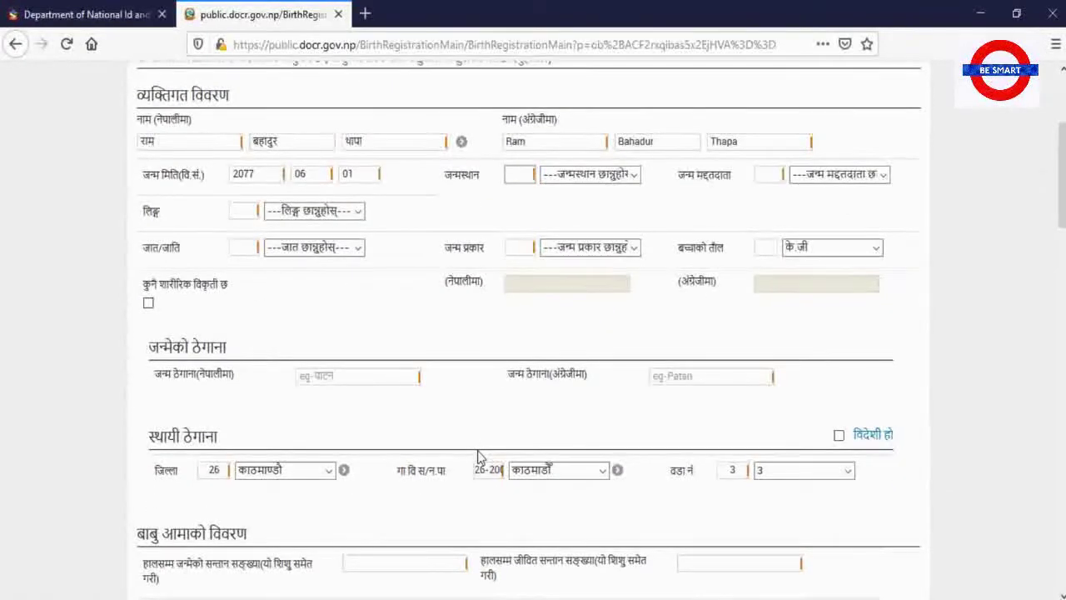
{"action": "scroll", "coordinate": [479, 457], "scroll_direction": "up", "scroll_amount": 2}
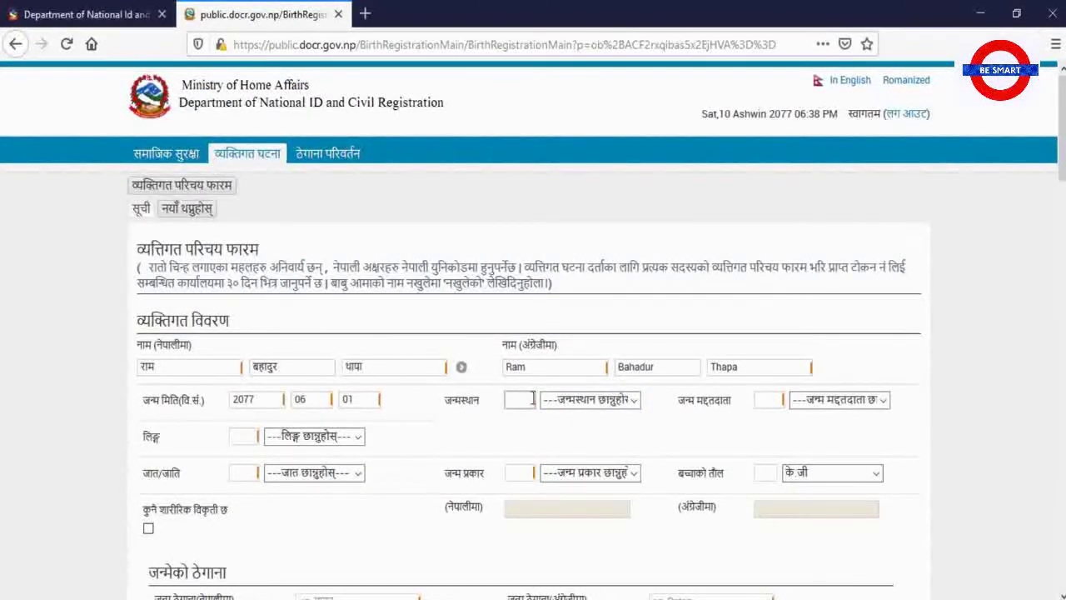
Set birthplace to स्वास्थ्य संस्था, attendant to स्वास्थ्य कर्मी and gender to पुरुष
{"action": "left_click", "coordinate": [226, 374]}
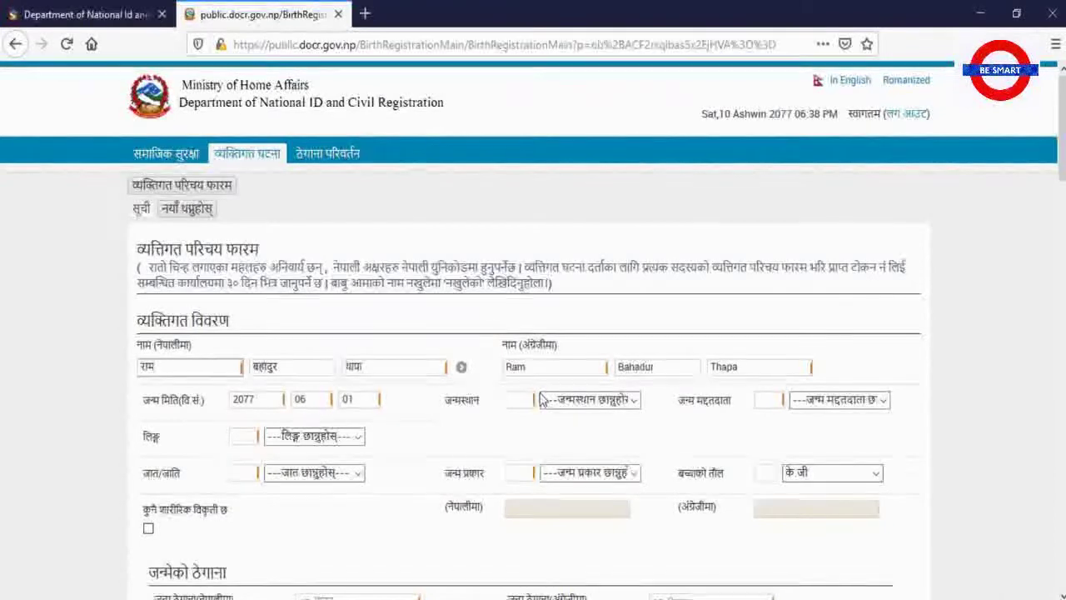
{"action": "left_click", "coordinate": [612, 404]}
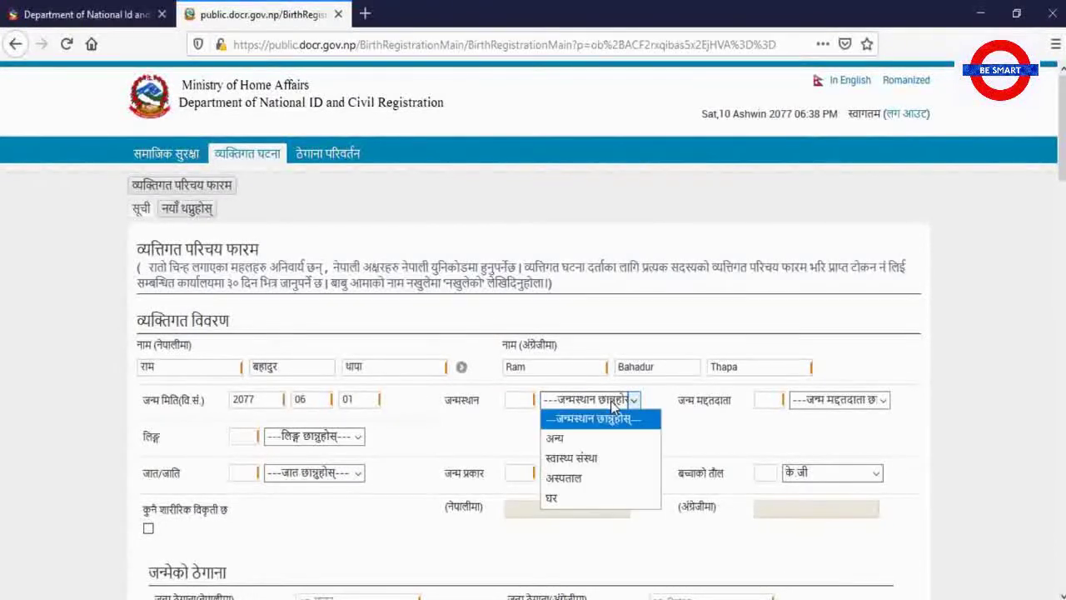
{"action": "left_click", "coordinate": [572, 457]}
{"action": "left_click", "coordinate": [821, 404]}
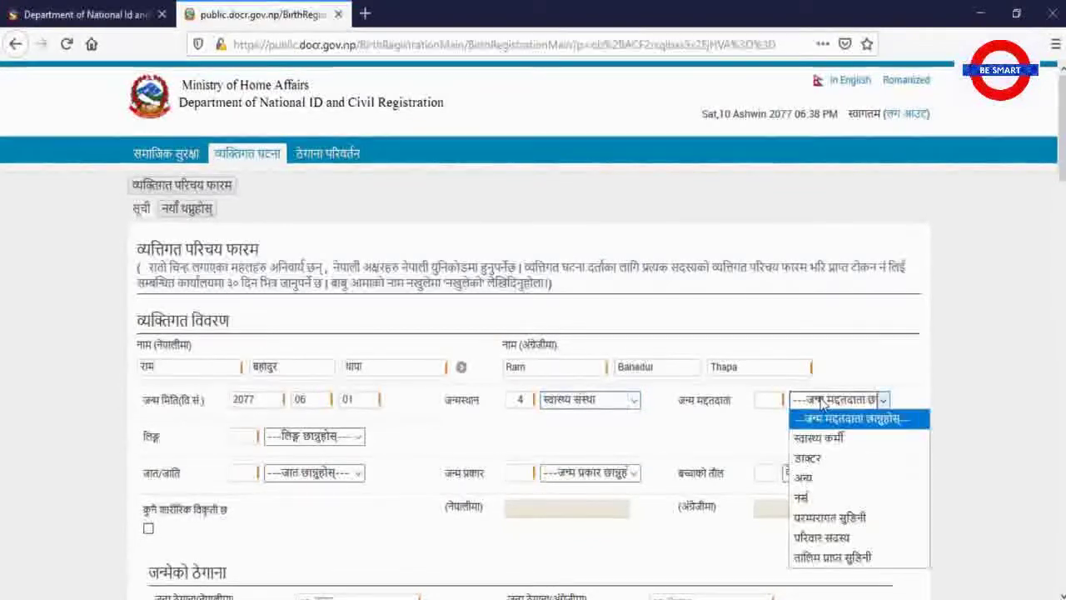
{"action": "left_click", "coordinate": [838, 440]}
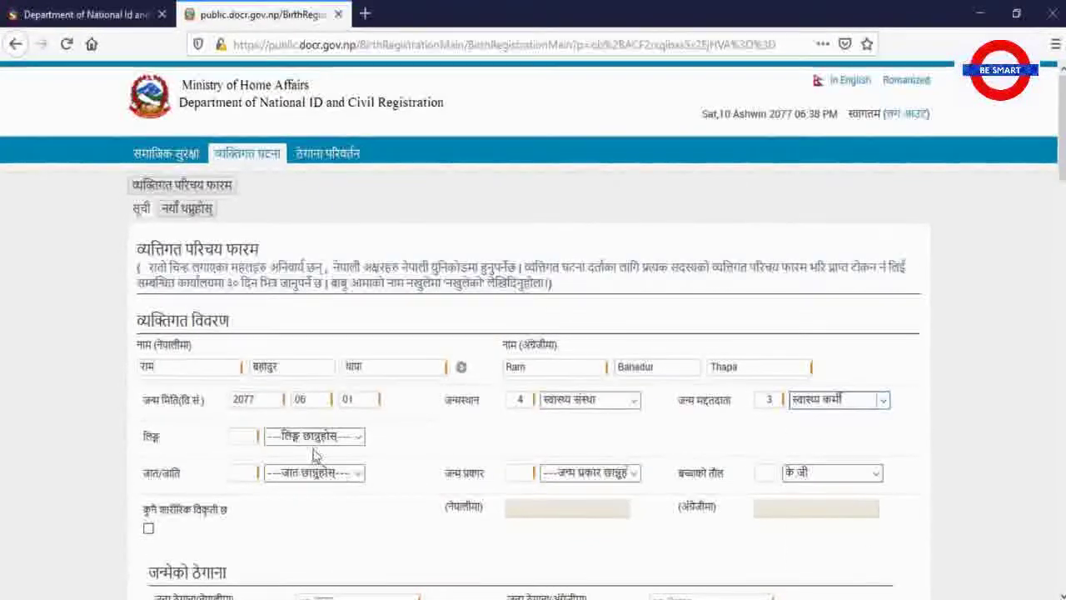
{"action": "left_click", "coordinate": [338, 436]}
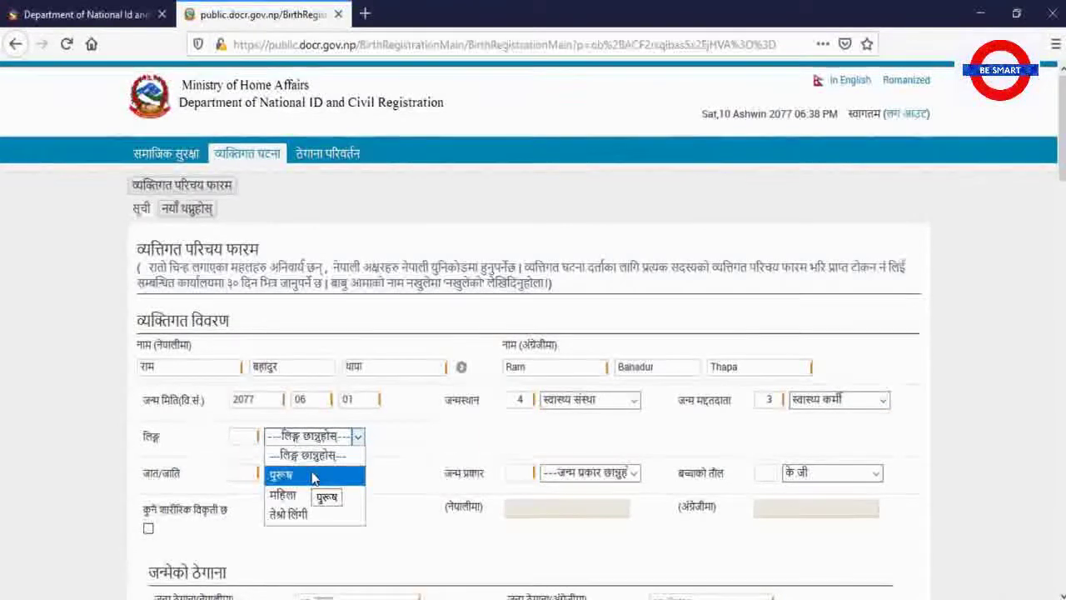
{"action": "left_click", "coordinate": [313, 476]}
Set caste to मगर and birth type to एकल, keeping के जी as weight unit
{"action": "left_click", "coordinate": [315, 478]}
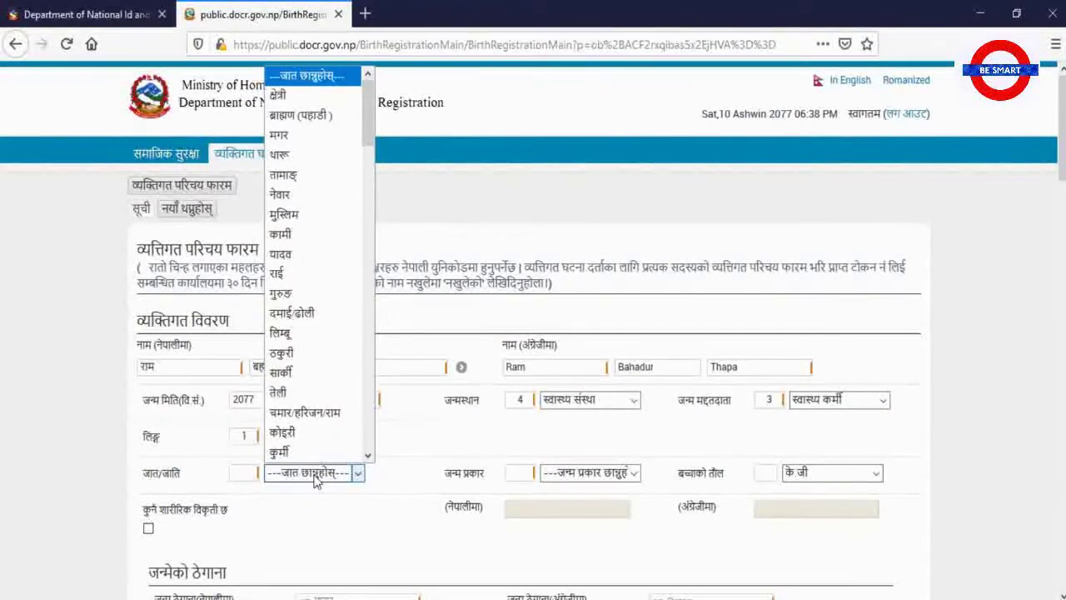
{"action": "left_click", "coordinate": [298, 135]}
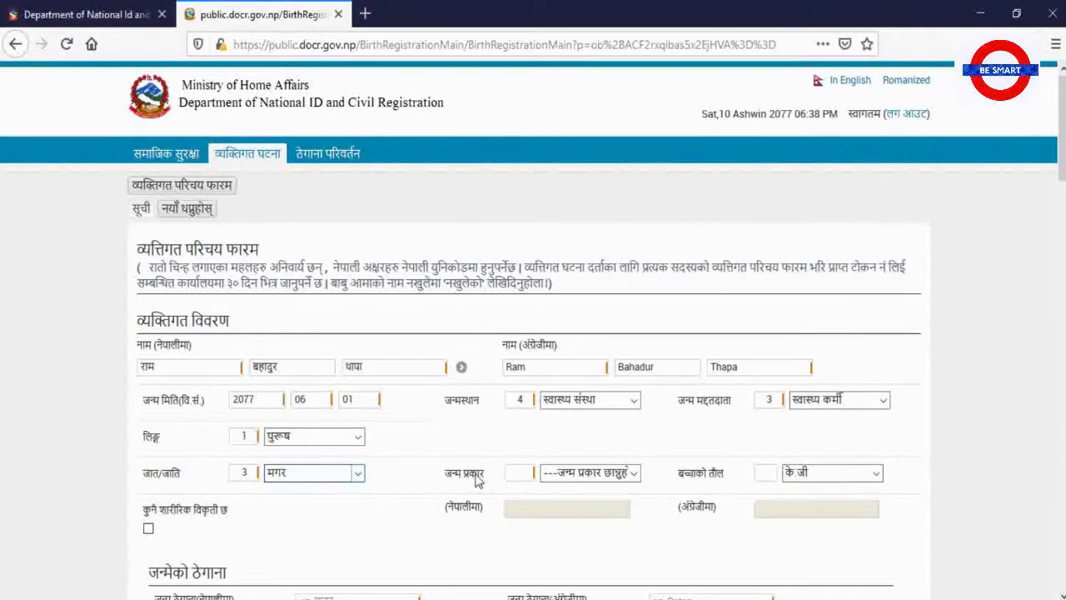
{"action": "left_click", "coordinate": [587, 475]}
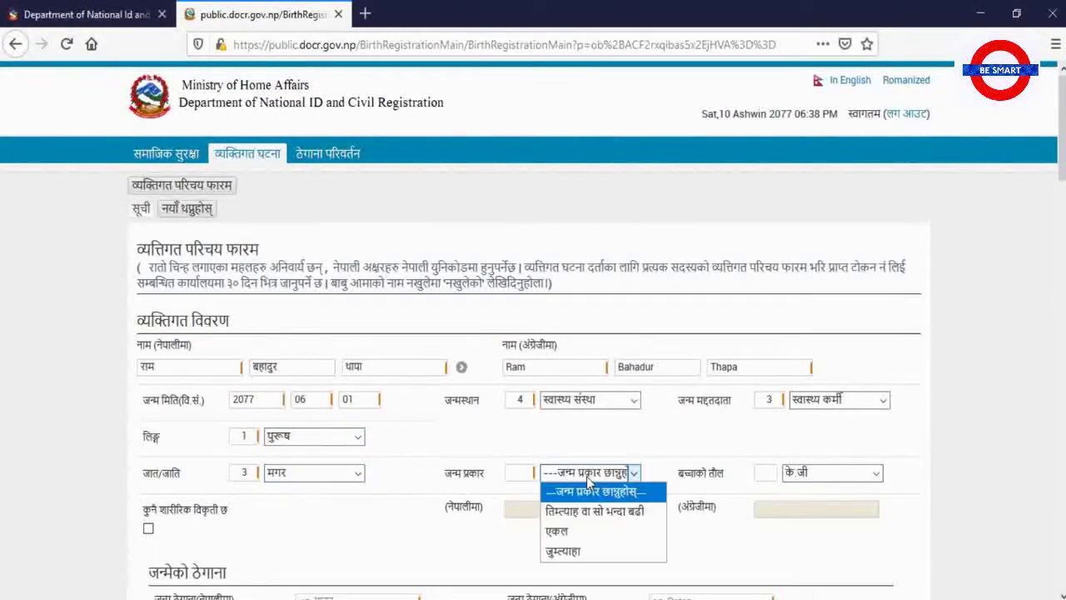
{"action": "left_click", "coordinate": [567, 534]}
{"action": "left_click", "coordinate": [873, 474]}
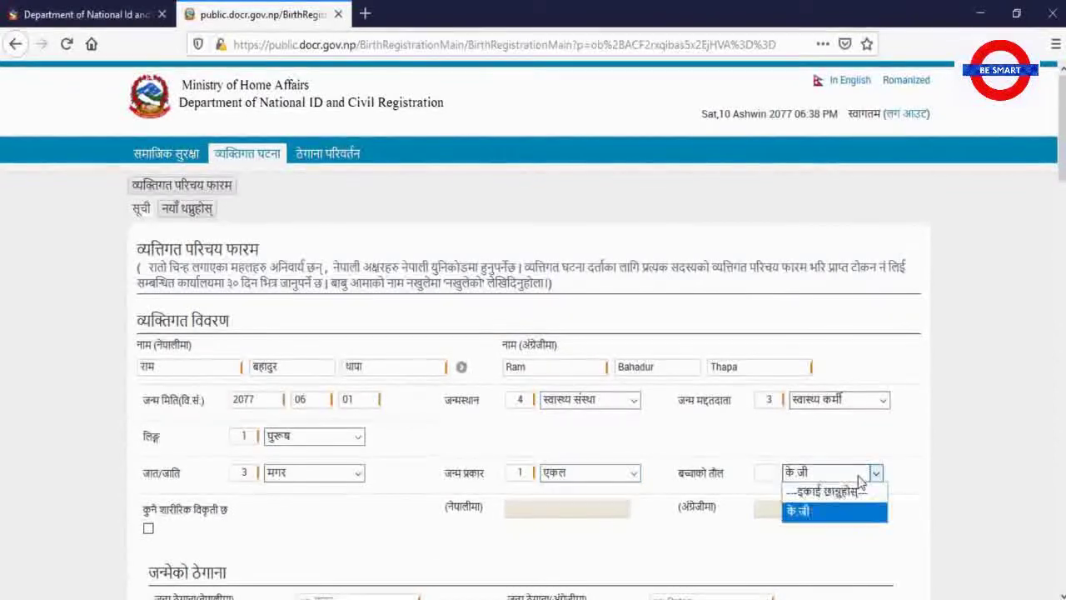
{"action": "left_click", "coordinate": [836, 475]}
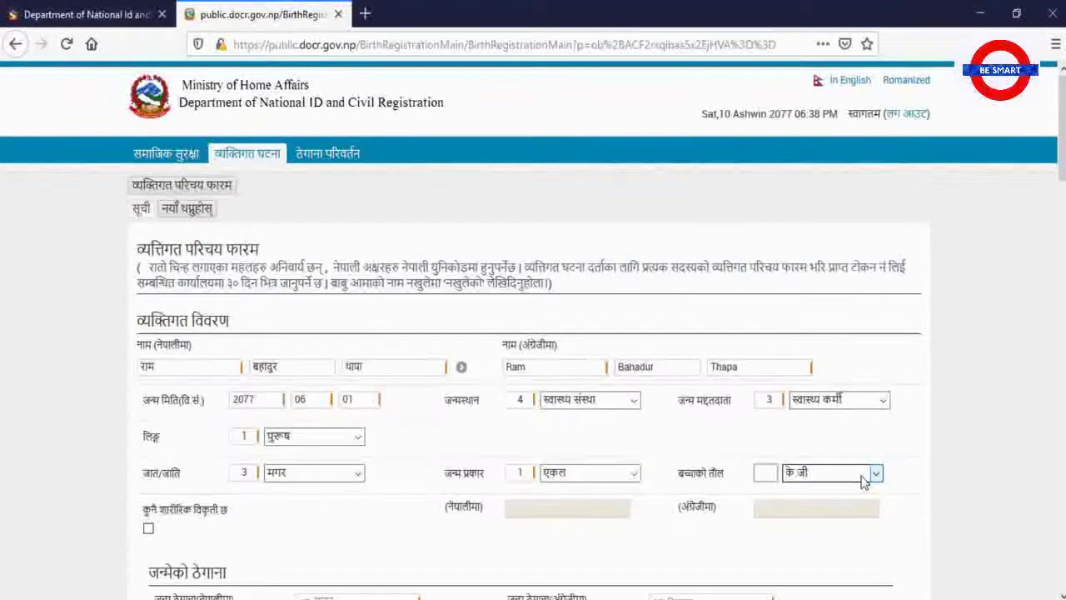
{"action": "scroll", "coordinate": [495, 470], "scroll_direction": "down", "scroll_amount": 3}
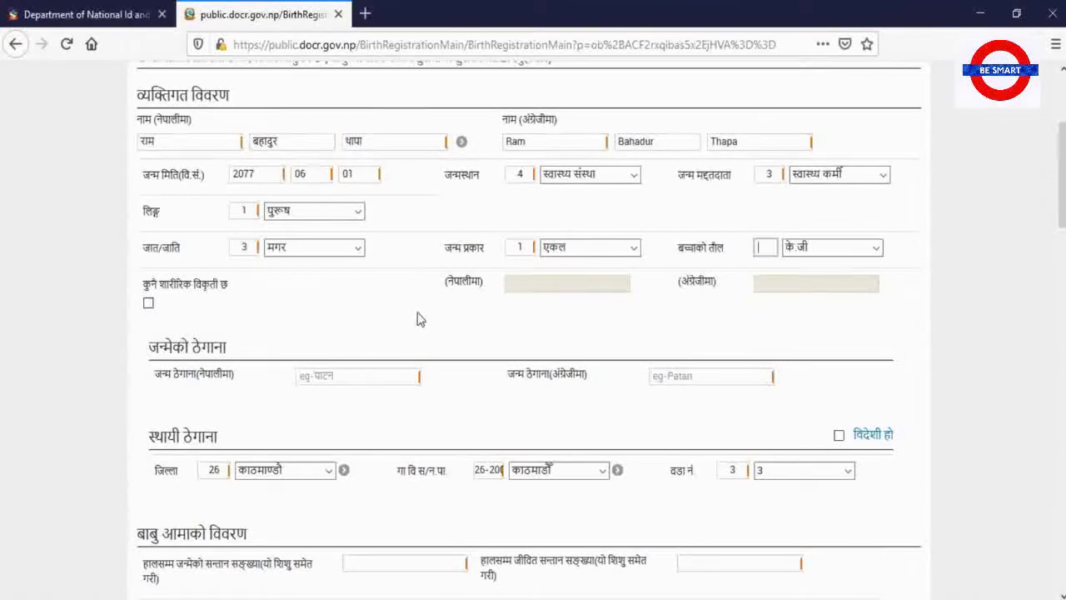
Type the Nepali birth address काठमाण्डौ, correcting the typos
{"action": "left_click", "coordinate": [339, 376]}
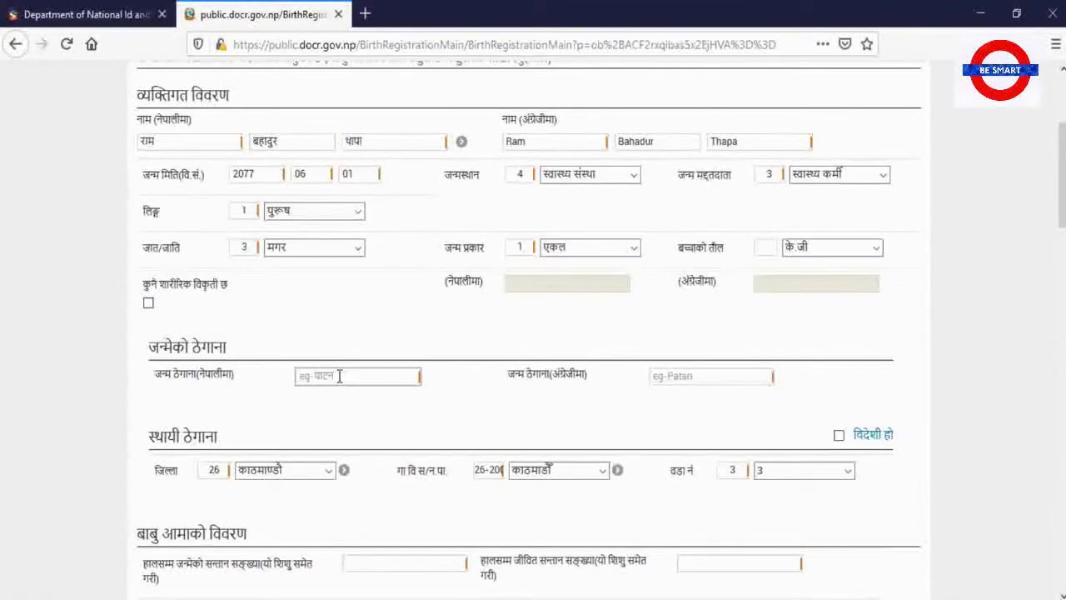
{"action": "type", "text": "काठमाण"}
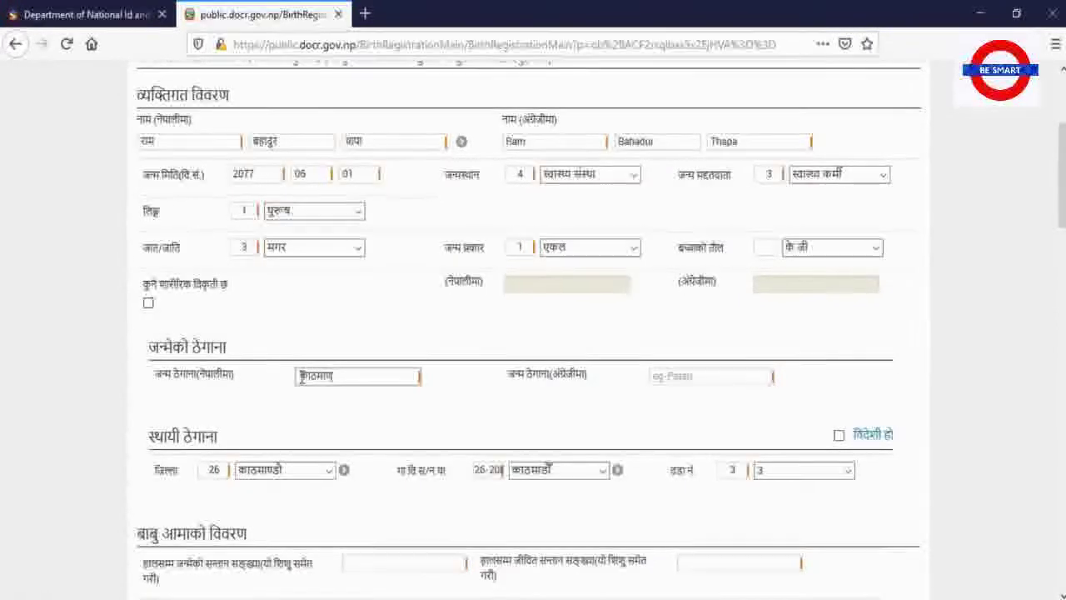
{"action": "type", "text": "्डा"}
Type the English birth address kathmandu, correcting the typos
{"action": "left_click", "coordinate": [656, 375]}
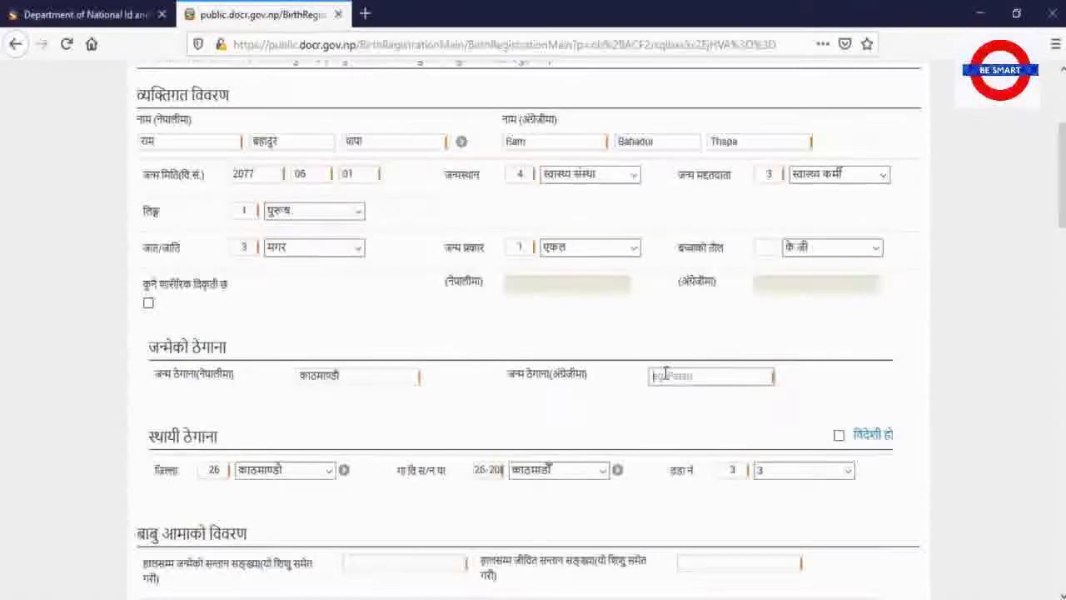
{"action": "type", "text": "kaath"}
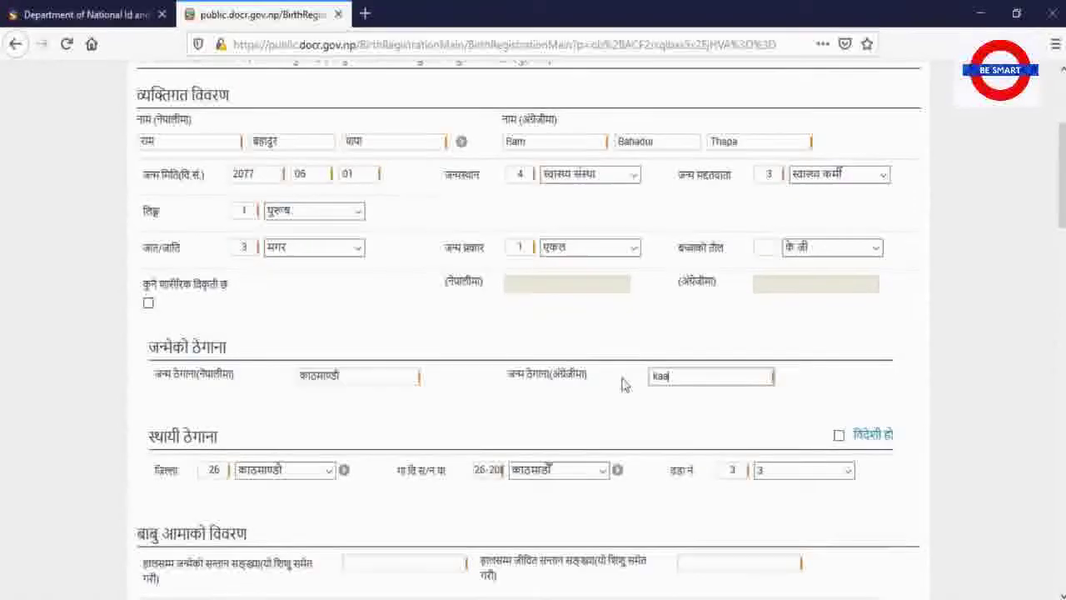
{"action": "key", "text": "BackSpace"}
{"action": "key", "text": "BackSpace"}
{"action": "key", "text": "BackSpace"}
{"action": "type", "text": "tham"}
{"action": "key", "text": "BackSpace"}
{"action": "key", "text": "BackSpace"}
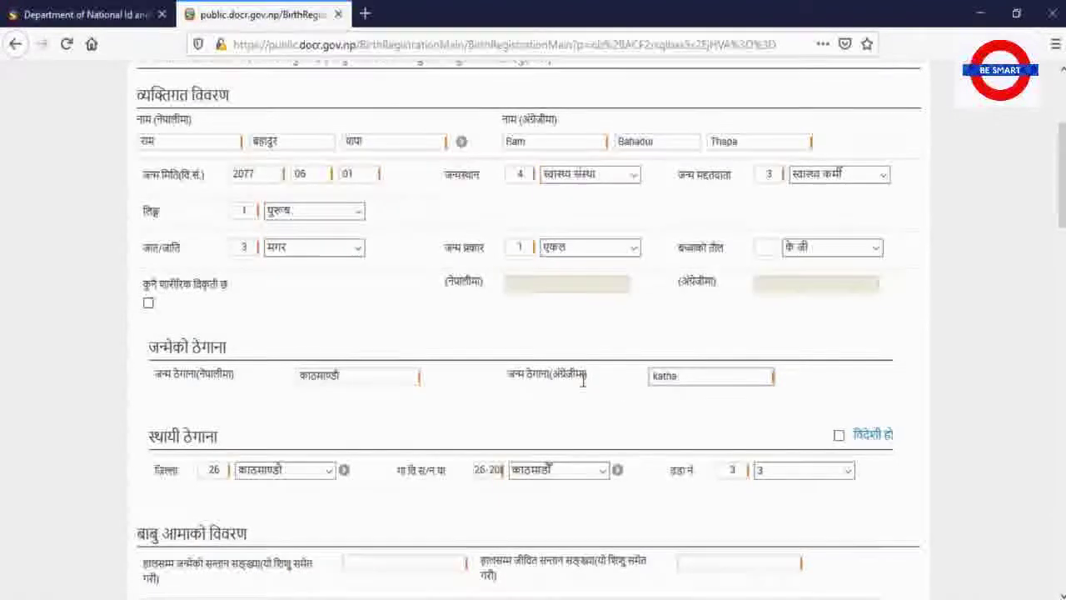
{"action": "type", "text": "mandu"}
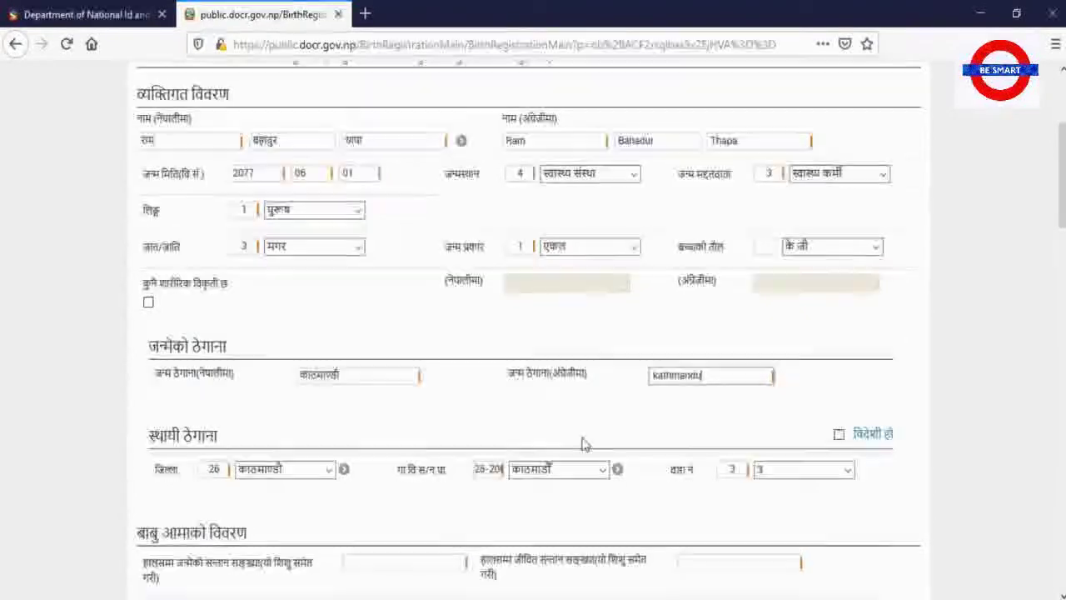
Set the permanent address to काठमाण्डौ district, कीर्तिपुर municipality, ward 2
{"action": "scroll", "coordinate": [579, 359], "scroll_direction": "down", "scroll_amount": 5}
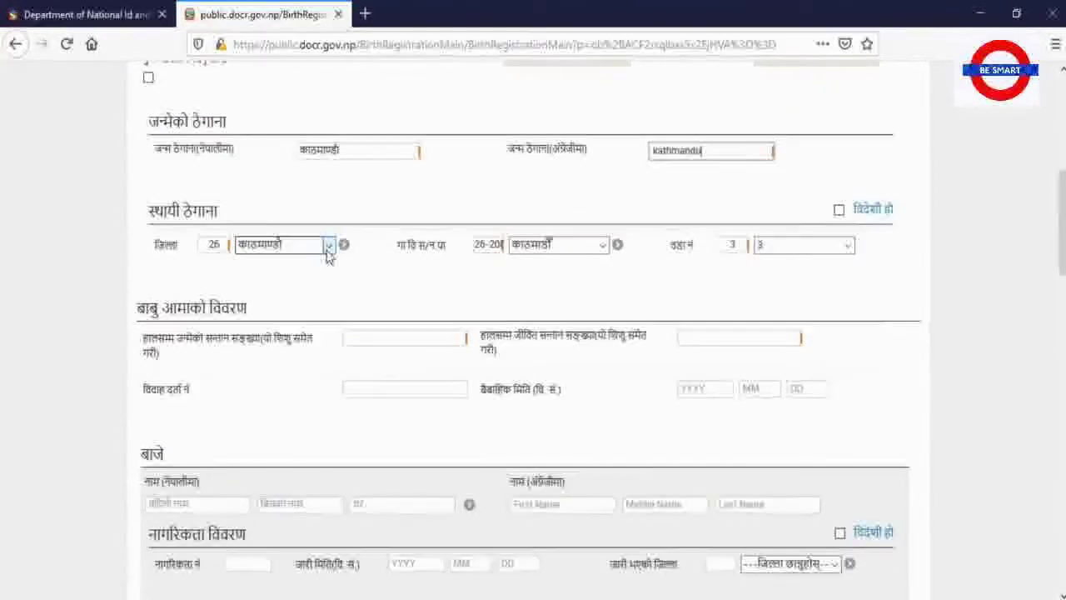
{"action": "scroll", "coordinate": [364, 226], "scroll_direction": "up", "scroll_amount": 5}
{"action": "scroll", "coordinate": [364, 225], "scroll_direction": "down", "scroll_amount": 5}
{"action": "left_click", "coordinate": [329, 245]}
{"action": "scroll", "coordinate": [308, 266], "scroll_direction": "down", "scroll_amount": 10}
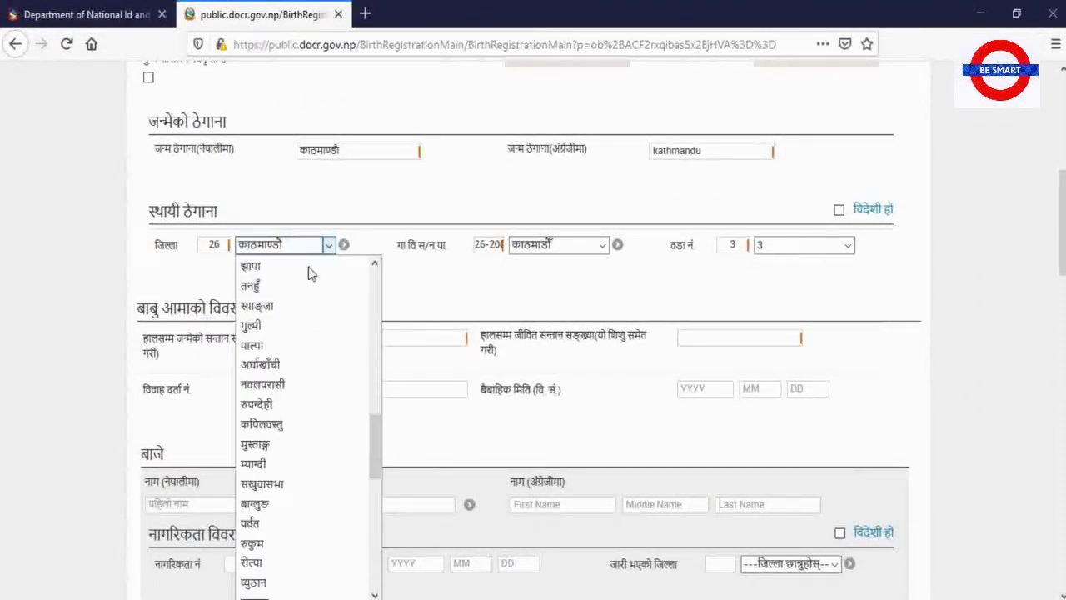
{"action": "scroll", "coordinate": [308, 266], "scroll_direction": "up", "scroll_amount": 10}
{"action": "left_click", "coordinate": [371, 258]}
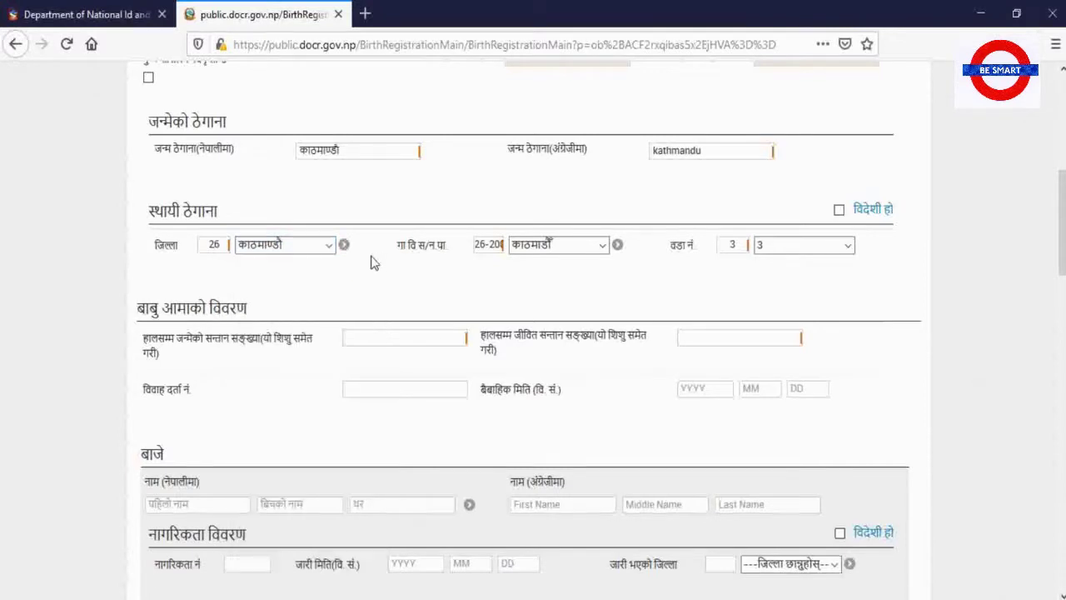
{"action": "left_click", "coordinate": [597, 250]}
{"action": "left_click", "coordinate": [597, 251]}
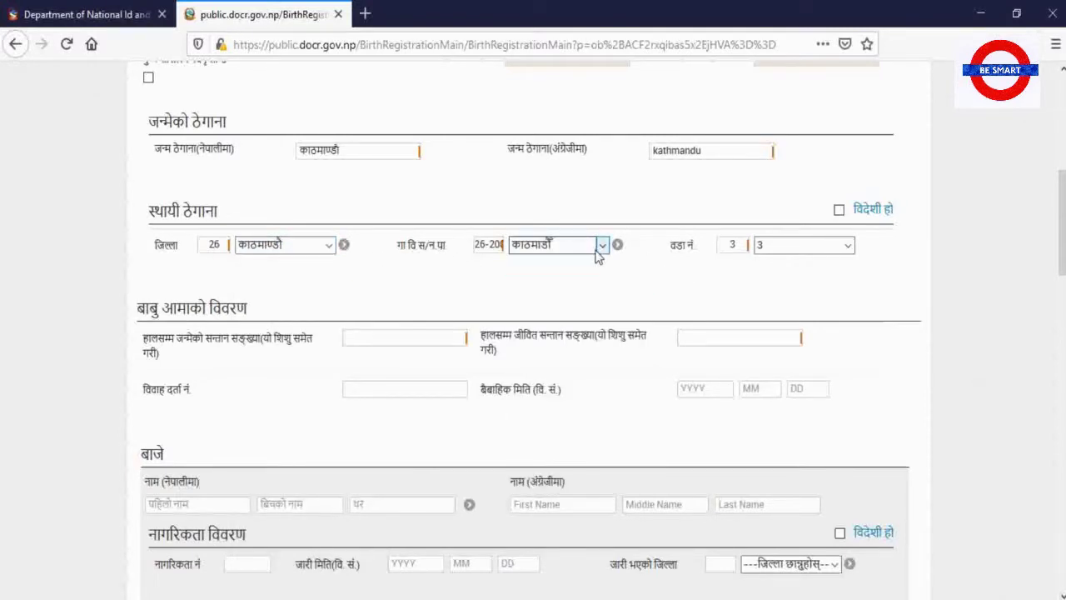
{"action": "left_click", "coordinate": [599, 248]}
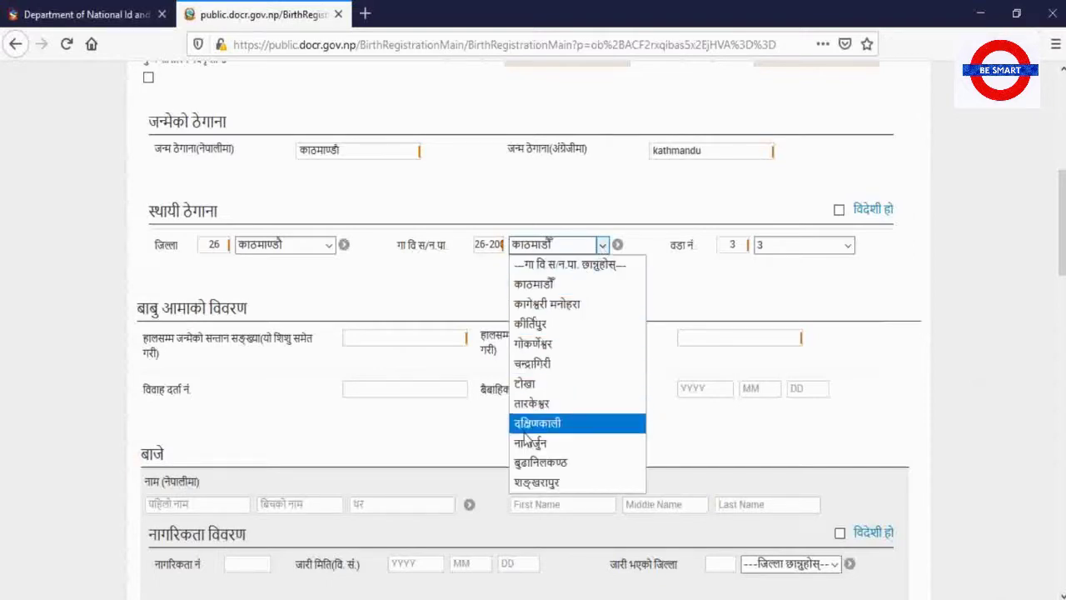
{"action": "left_click", "coordinate": [542, 325]}
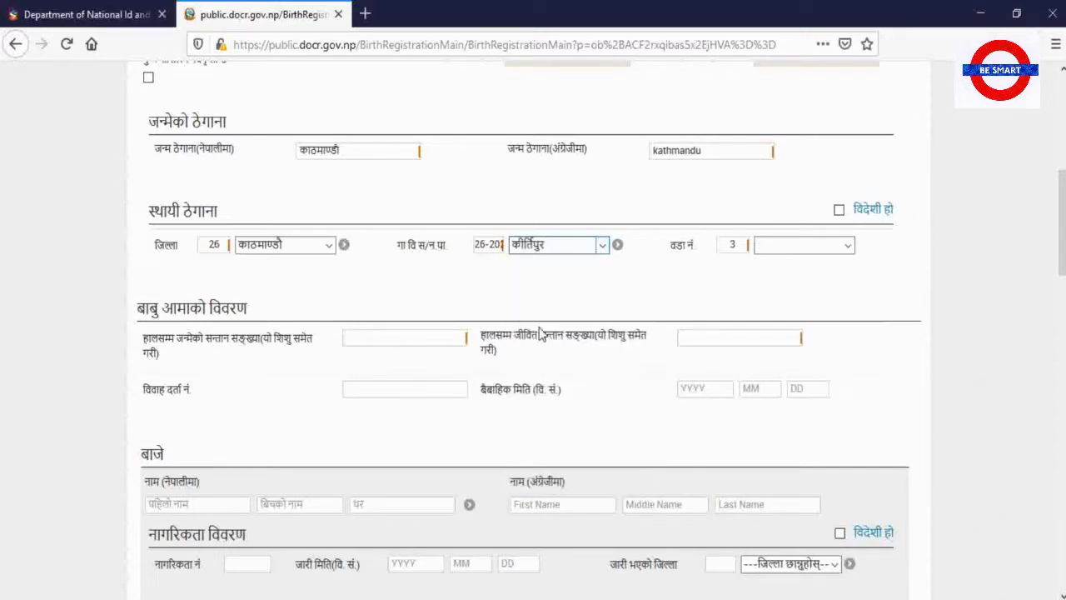
{"action": "left_click", "coordinate": [833, 246]}
{"action": "left_click", "coordinate": [775, 300]}
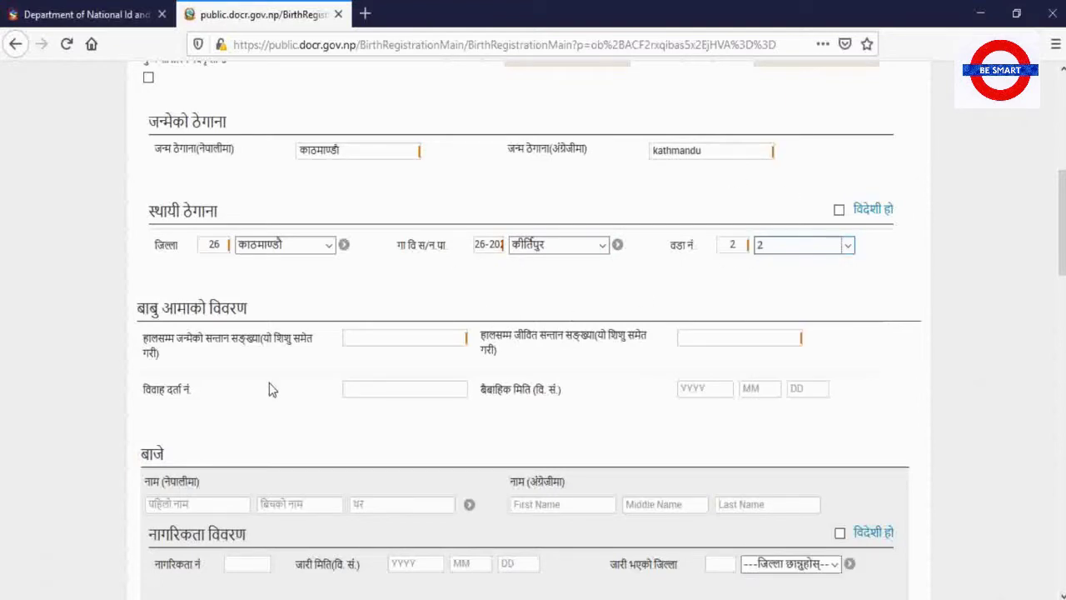
Record 3 children born and 3 living children in the parents' details
{"action": "left_click", "coordinate": [368, 336]}
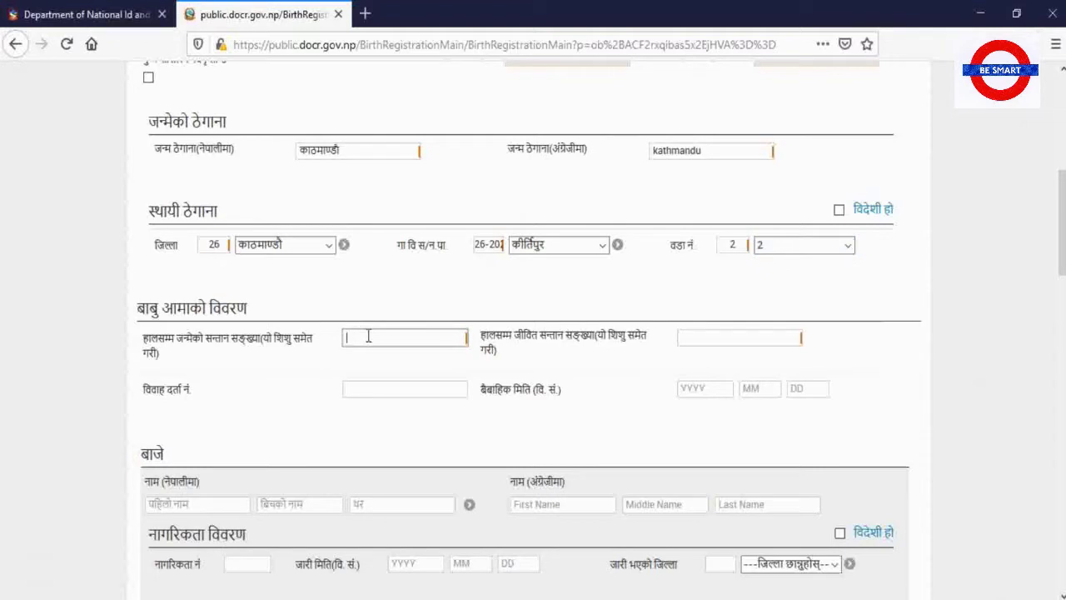
{"action": "left_click", "coordinate": [694, 337]}
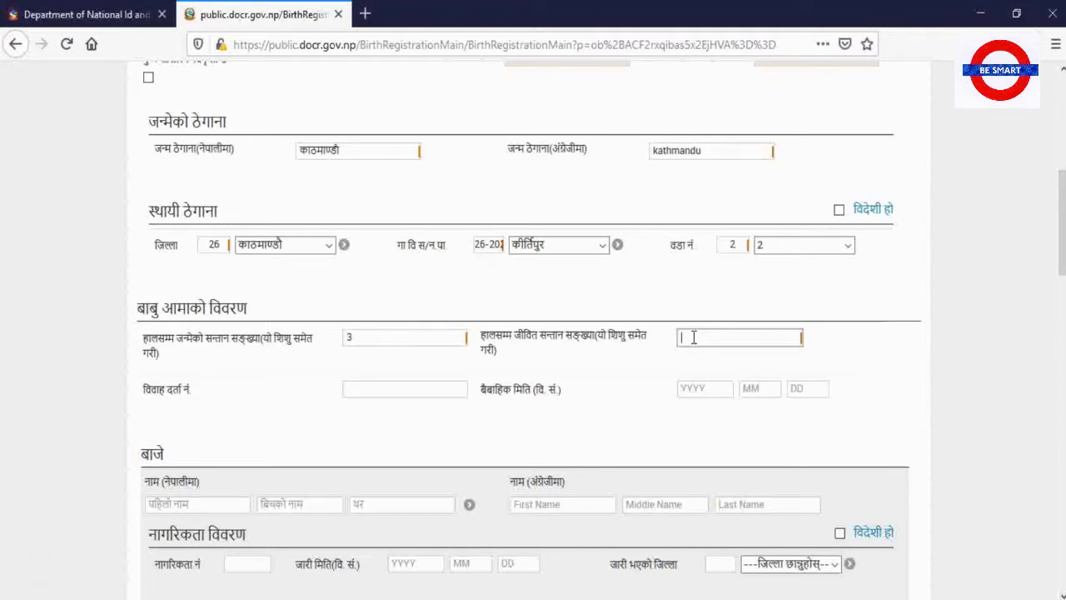
{"action": "left_click", "coordinate": [399, 390]}
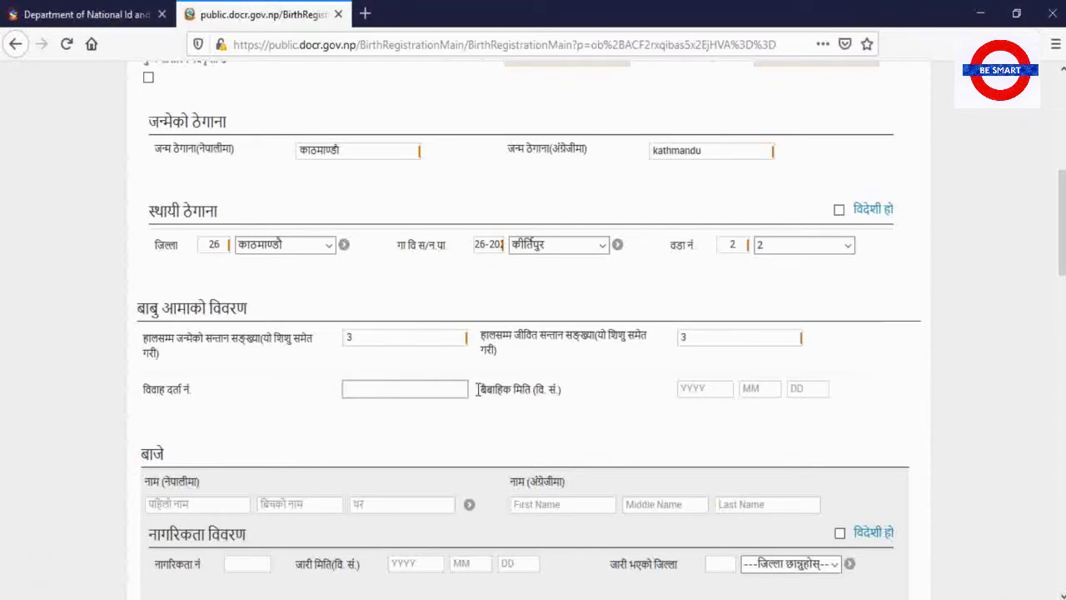
Enter the grandfather's first and last names in Nepali and English
{"action": "scroll", "coordinate": [376, 393], "scroll_direction": "down", "scroll_amount": 3}
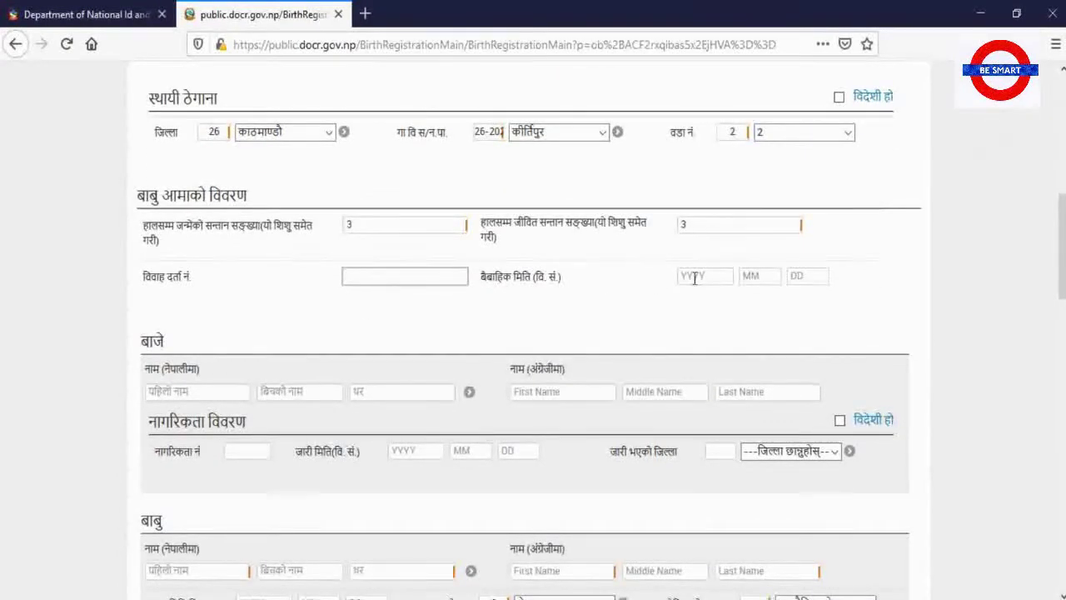
{"action": "scroll", "coordinate": [319, 358], "scroll_direction": "down", "scroll_amount": 3}
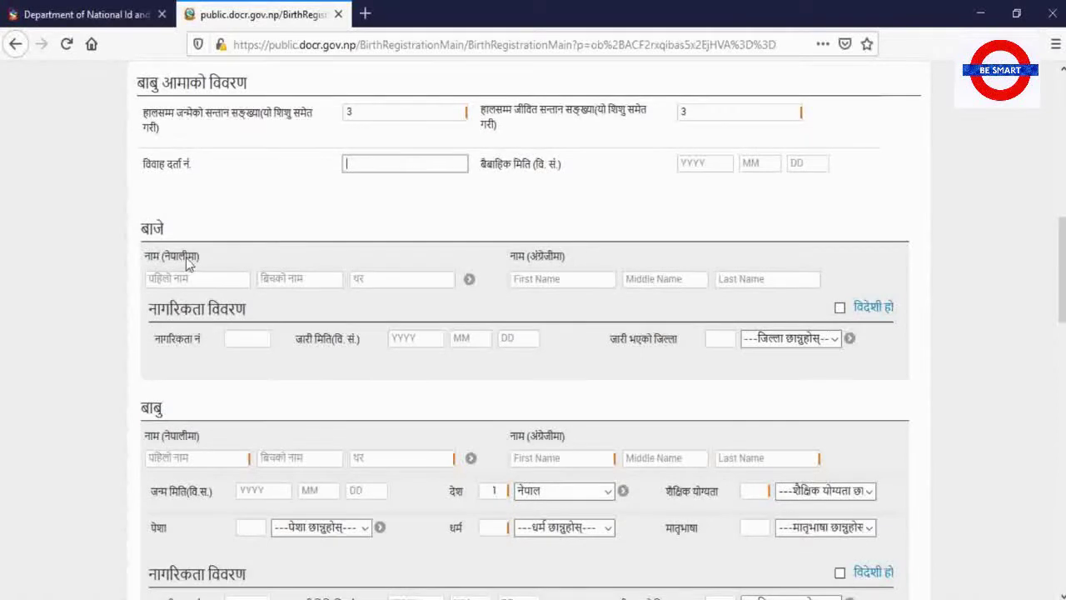
{"action": "left_click", "coordinate": [188, 281]}
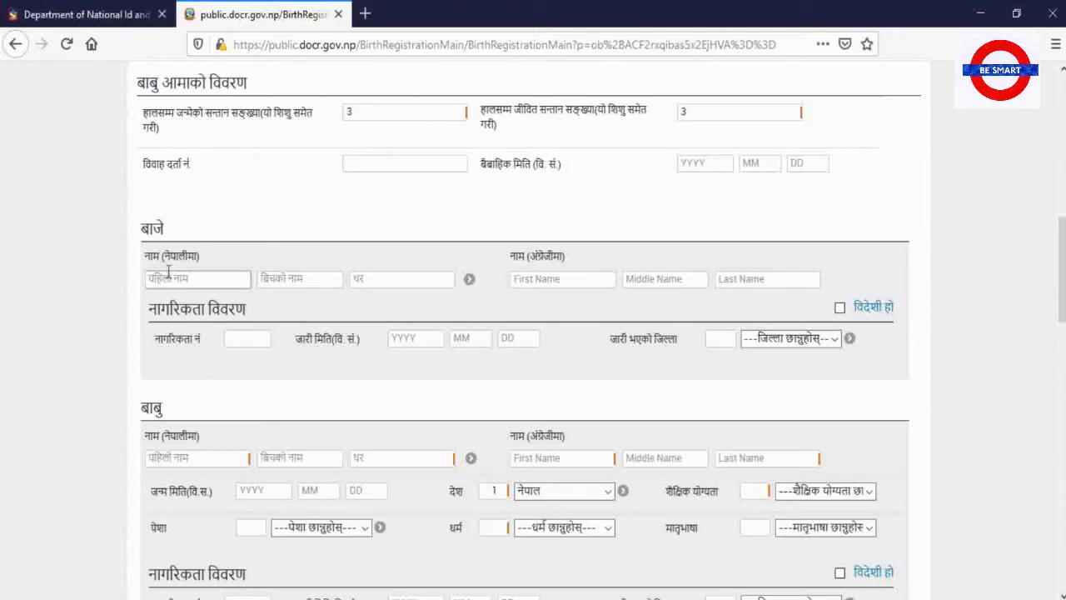
{"action": "type", "text": "ह"}
{"action": "type", "text": "ङ"}
{"action": "key", "text": "BackSpace"}
{"action": "key", "text": "Tab"}
{"action": "key", "text": "Tab"}
{"action": "type", "text": "था"}
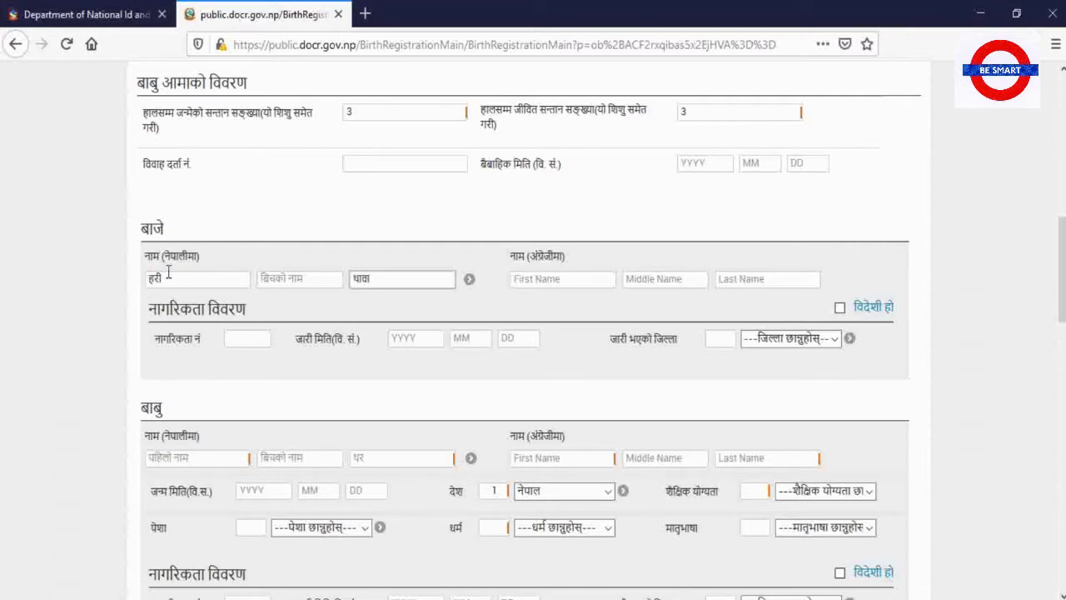
{"action": "key", "text": "BackSpace"}
{"action": "type", "text": "पा"}
{"action": "key", "text": "Tab"}
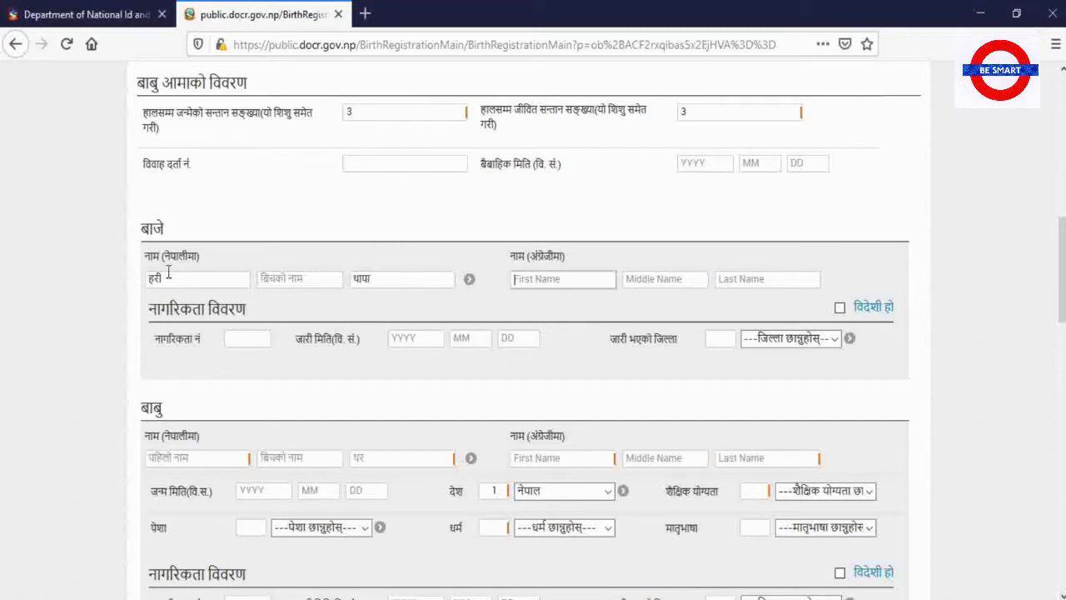
{"action": "type", "text": "x"}
{"action": "key", "text": "BackSpace"}
{"action": "type", "text": "ha"}
{"action": "key", "text": "BackSpace"}
{"action": "key", "text": "BackSpace"}
{"action": "key", "text": "Tab"}
{"action": "key", "text": "Tab"}
{"action": "type", "text": "Thapa"}
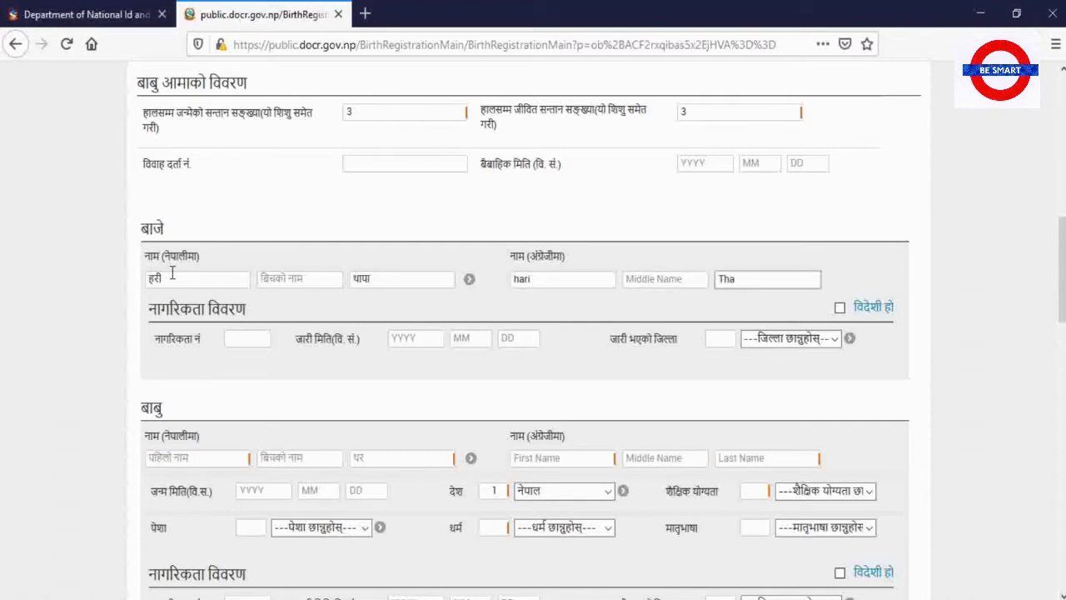
Enter the grandfather's citizenship number and issue date 2045-02-12
{"action": "left_click", "coordinate": [238, 343]}
{"action": "type", "text": "१२३४५"}
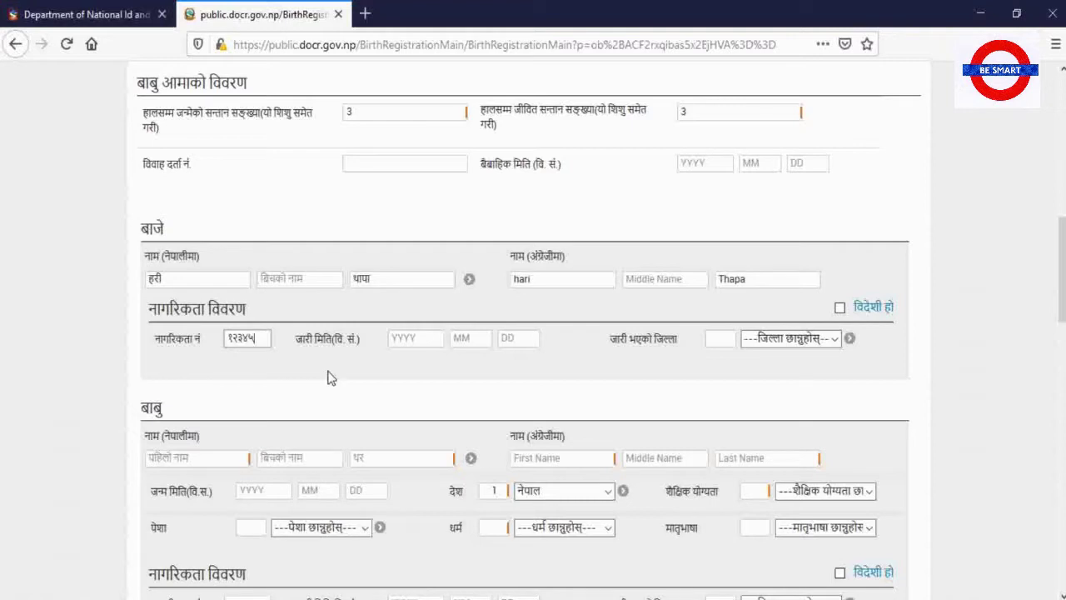
{"action": "left_click", "coordinate": [408, 336]}
{"action": "type", "text": "20450212"}
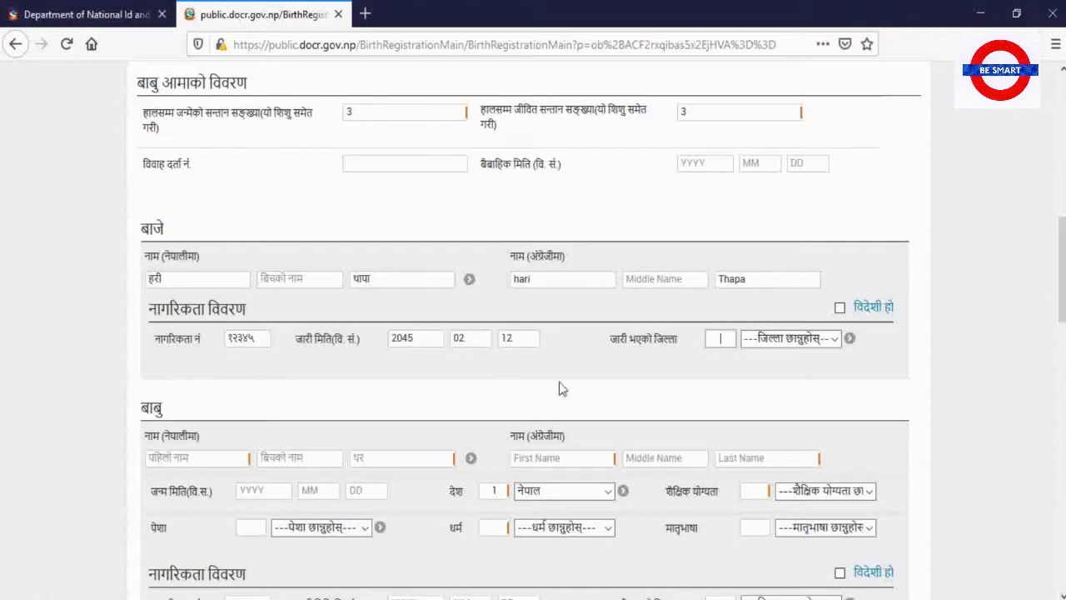
Set the citizenship issuing district to code 26, काठमाण्डौ
{"action": "left_click", "coordinate": [782, 341]}
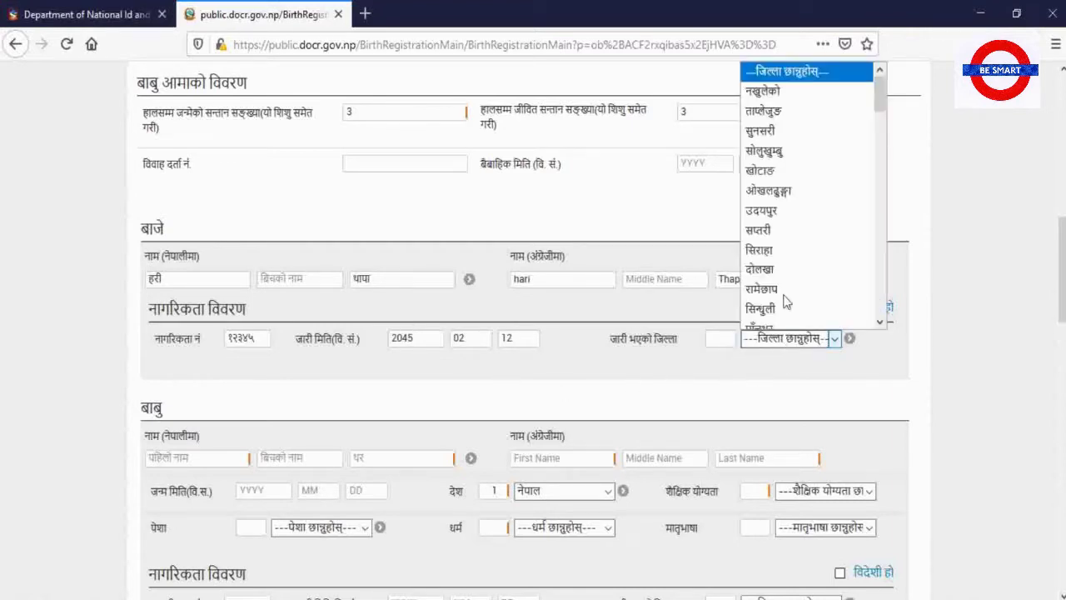
{"action": "scroll", "coordinate": [791, 259], "scroll_direction": "down", "scroll_amount": 7}
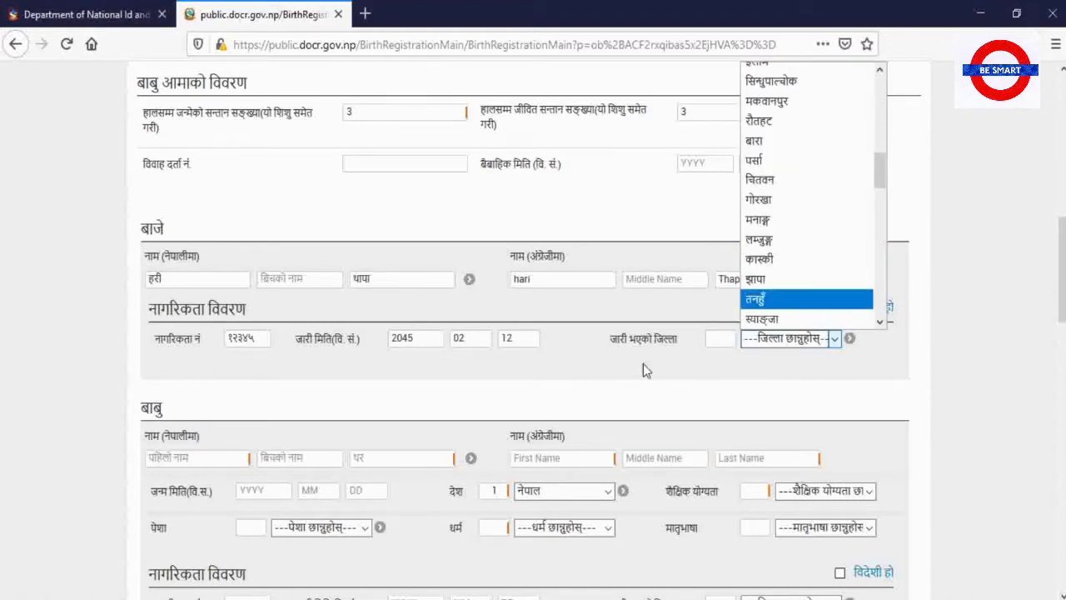
{"action": "scroll", "coordinate": [552, 346], "scroll_direction": "up", "scroll_amount": 4}
{"action": "scroll", "coordinate": [516, 329], "scroll_direction": "up", "scroll_amount": 2}
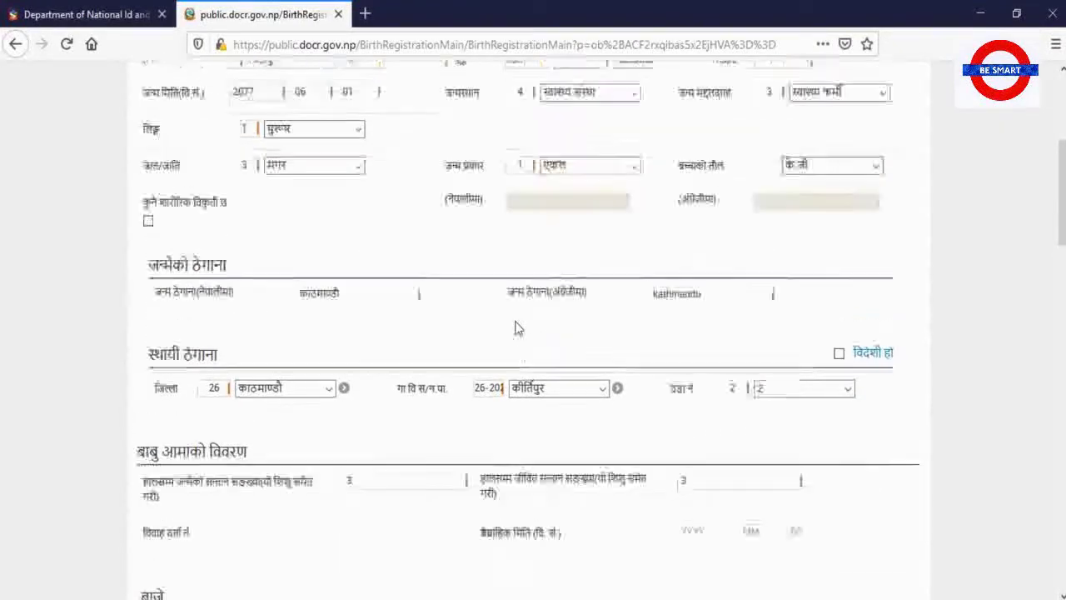
{"action": "scroll", "coordinate": [331, 394], "scroll_direction": "down", "scroll_amount": 2}
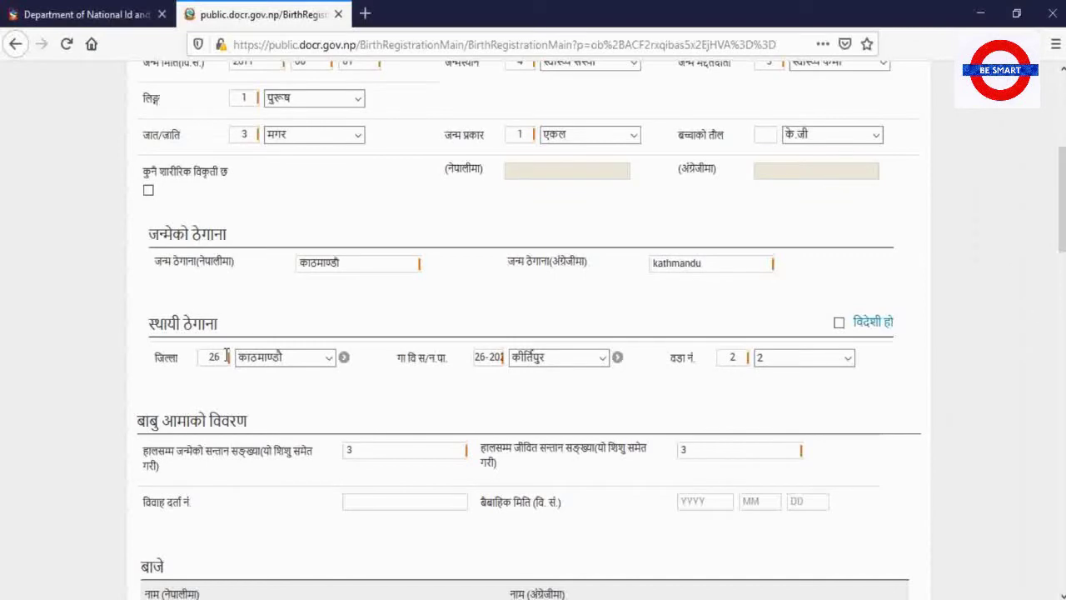
{"action": "scroll", "coordinate": [402, 405], "scroll_direction": "down", "scroll_amount": 5}
{"action": "left_click", "coordinate": [722, 338]}
{"action": "type", "text": "26"}
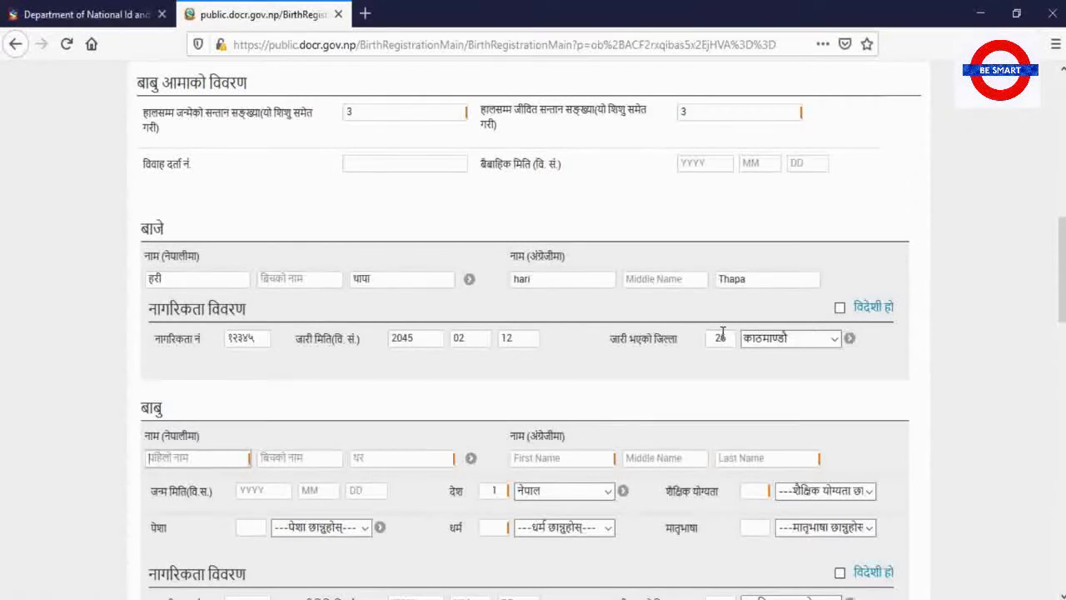
{"action": "scroll", "coordinate": [176, 294], "scroll_direction": "down", "scroll_amount": 3}
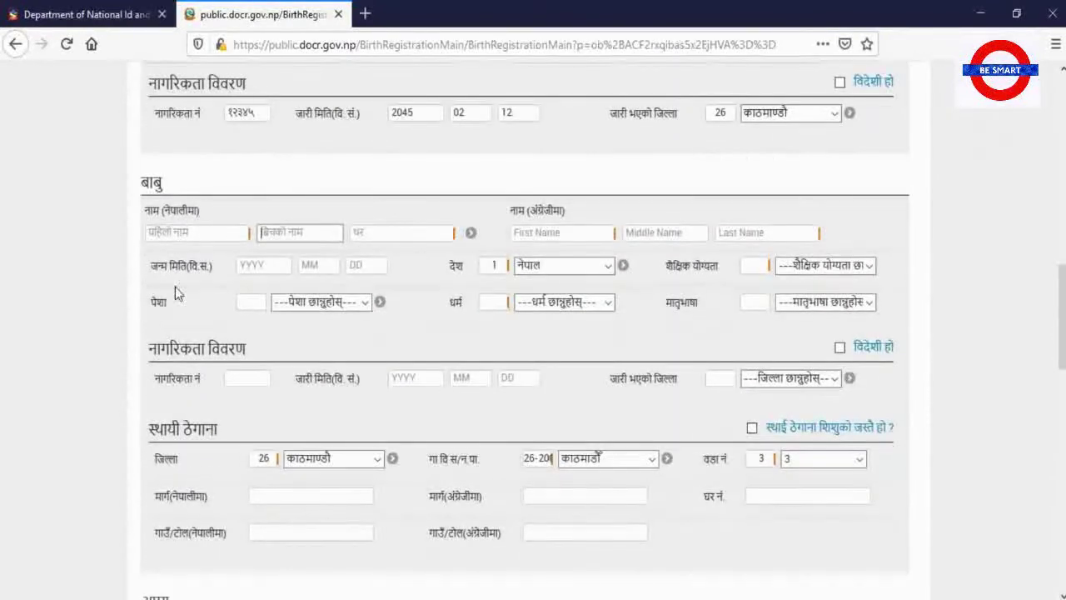
Enter the father's first and last names in Nepali and English
{"action": "left_click", "coordinate": [195, 233]}
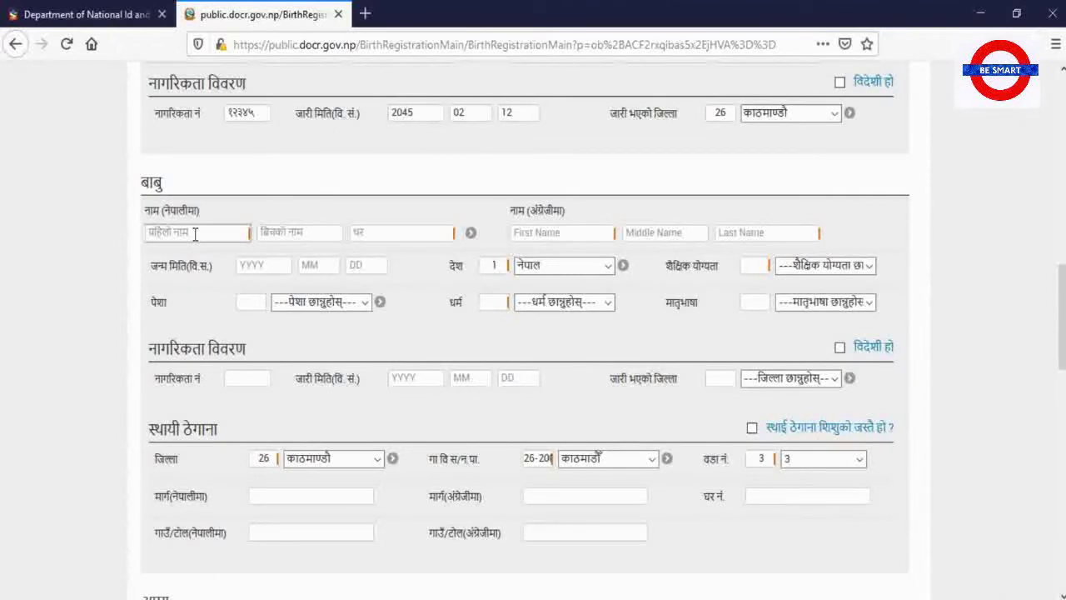
{"action": "scroll", "coordinate": [195, 234], "scroll_direction": "up", "scroll_amount": 3}
{"action": "scroll", "coordinate": [195, 235], "scroll_direction": "down", "scroll_amount": 3}
{"action": "key", "text": "Tab"}
{"action": "key", "text": "Tab"}
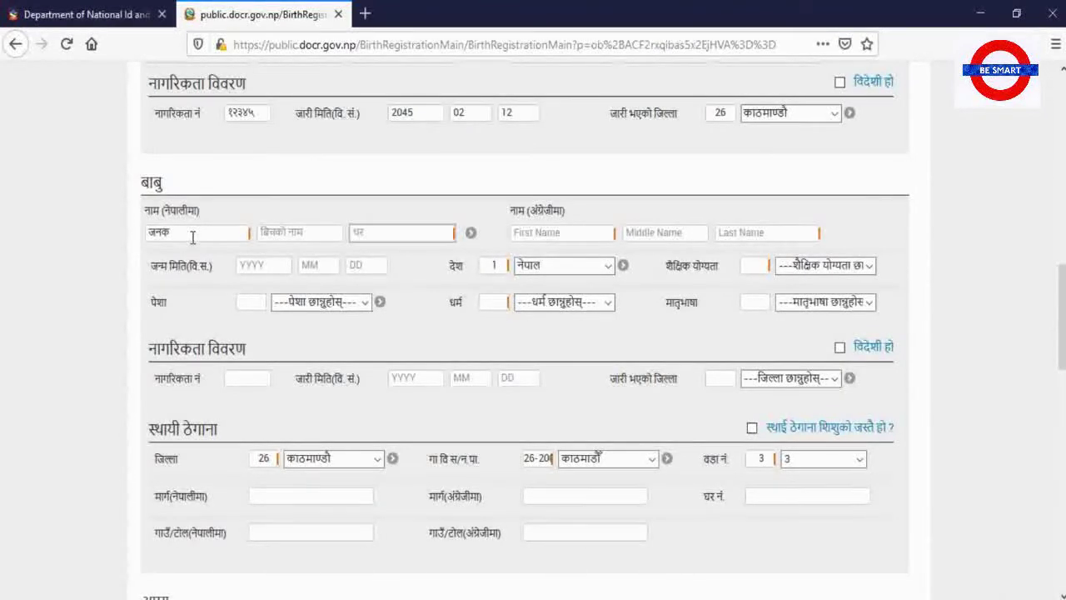
{"action": "key", "text": "Tab"}
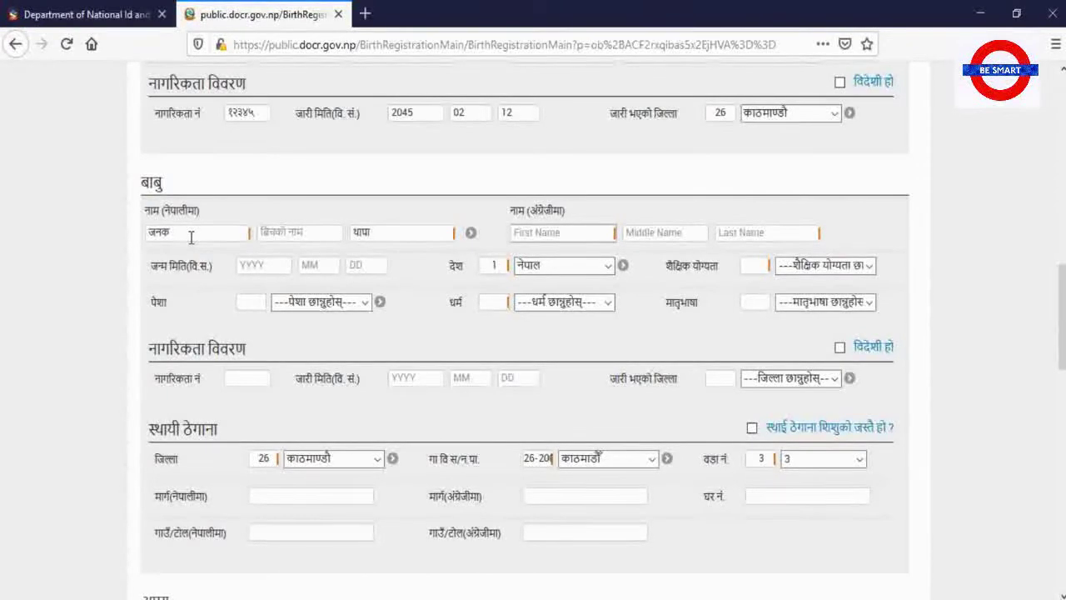
{"action": "key", "text": "Tab"}
{"action": "key", "text": "Tab"}
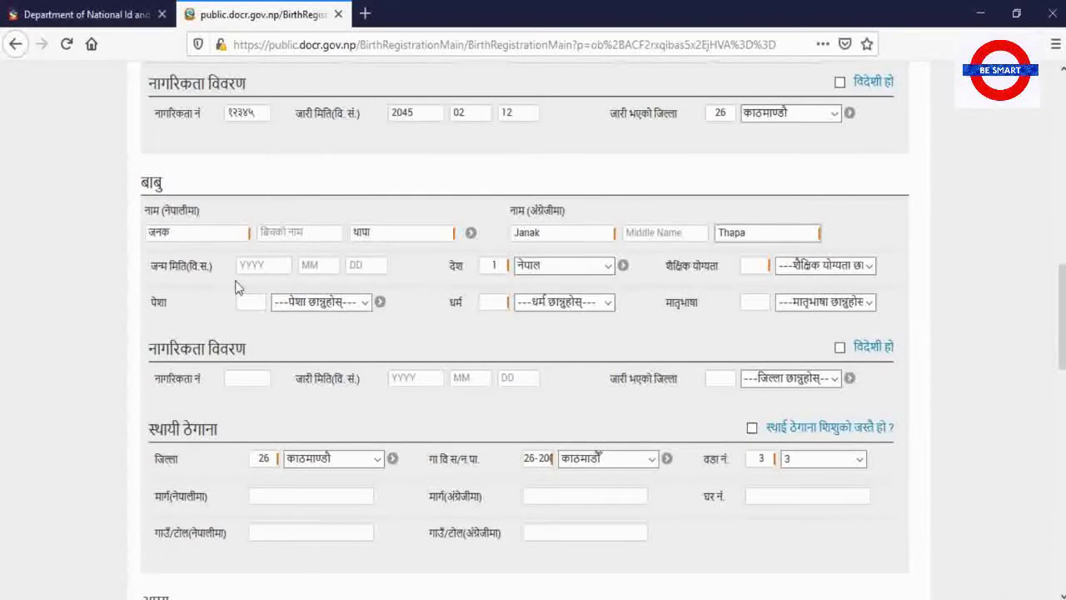
Enter the father's birth date as 2016-01-24
{"action": "left_click", "coordinate": [244, 267]}
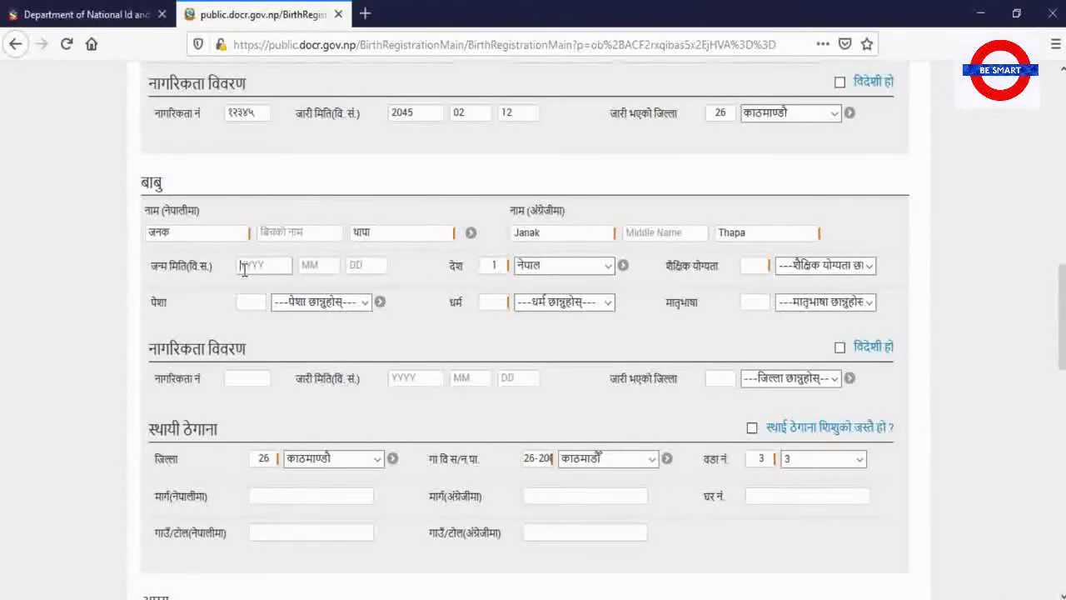
{"action": "type", "text": "2016"}
{"action": "key", "text": "Tab"}
{"action": "type", "text": "01"}
{"action": "key", "text": "Tab"}
{"action": "type", "text": "24"}
{"action": "key", "text": "Tab"}
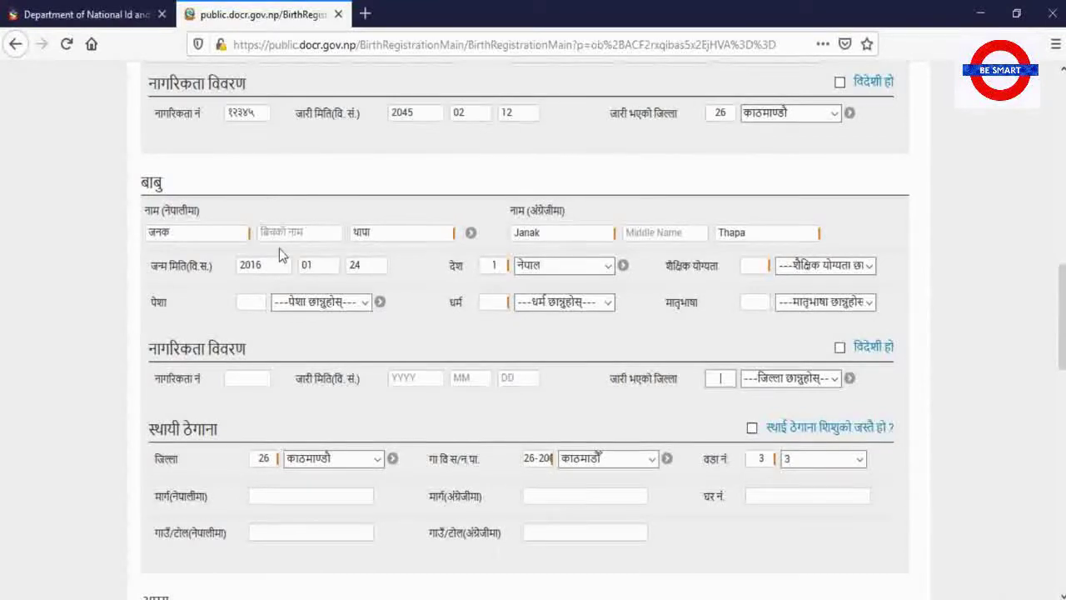
Set the father's education to थाहा छैन, occupation कृषी, religion हिन्दू and mother tongue नेपाली
{"action": "scroll", "coordinate": [275, 254], "scroll_direction": "up", "scroll_amount": 4}
{"action": "scroll", "coordinate": [281, 250], "scroll_direction": "down", "scroll_amount": 2}
{"action": "scroll", "coordinate": [283, 254], "scroll_direction": "up", "scroll_amount": 1}
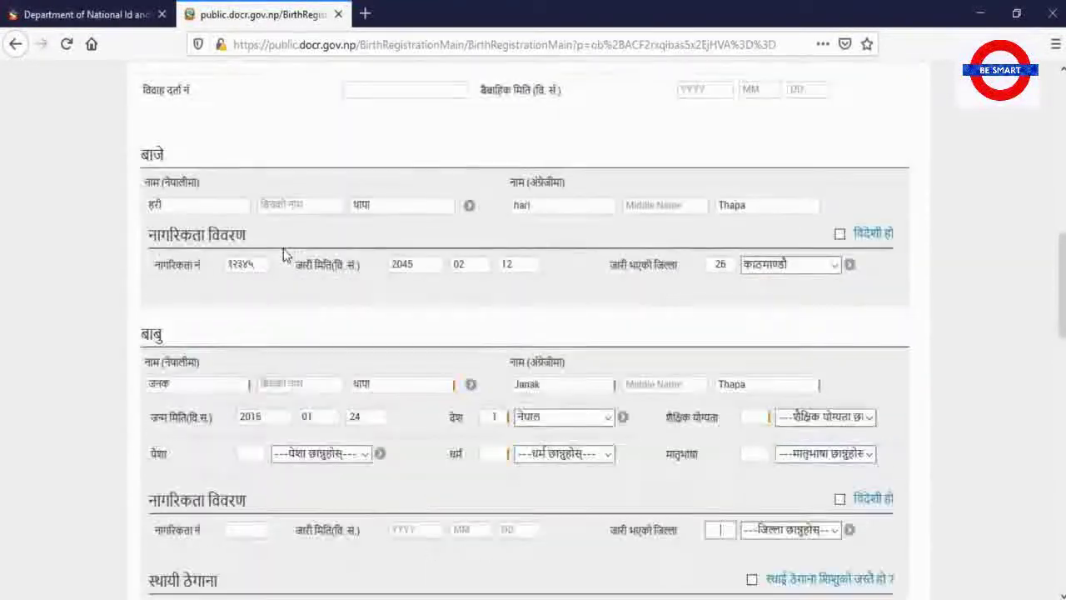
{"action": "scroll", "coordinate": [283, 248], "scroll_direction": "up", "scroll_amount": 3}
{"action": "scroll", "coordinate": [283, 248], "scroll_direction": "down", "scroll_amount": 5}
{"action": "scroll", "coordinate": [283, 249], "scroll_direction": "down", "scroll_amount": 2}
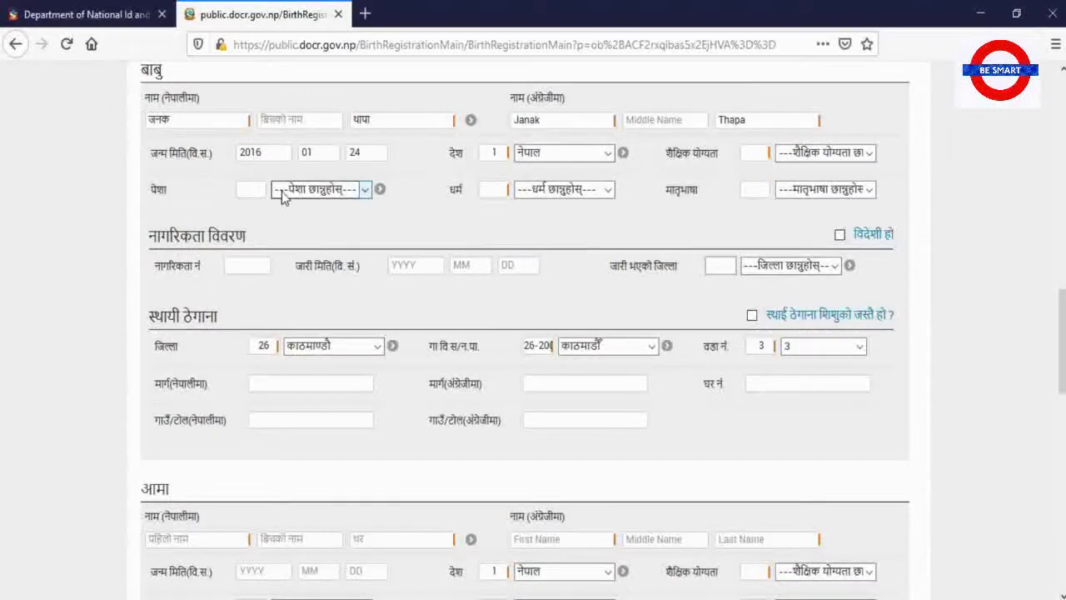
{"action": "left_click", "coordinate": [867, 154]}
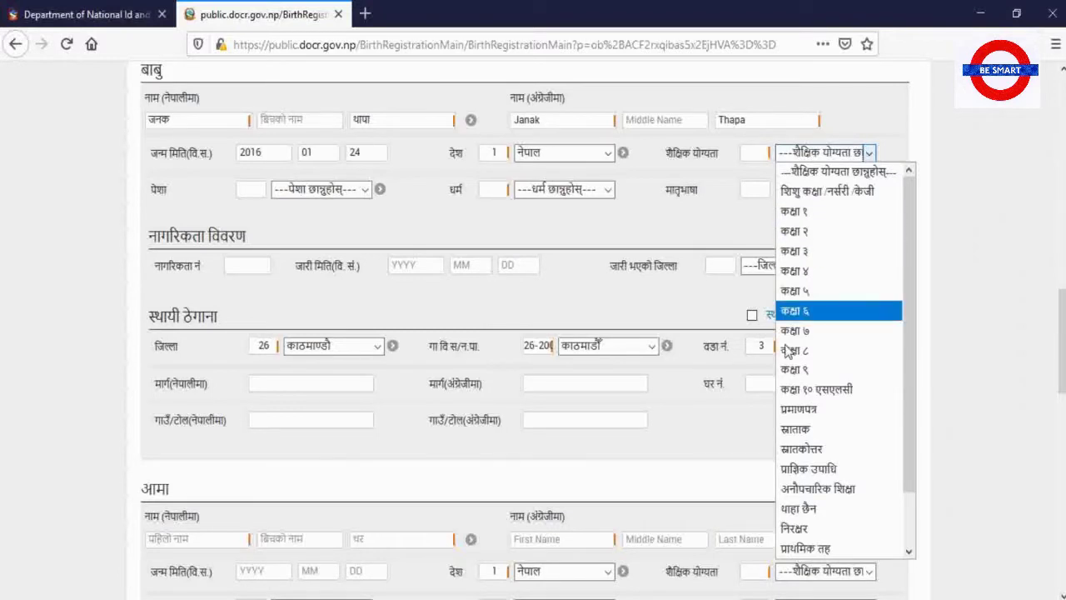
{"action": "left_click", "coordinate": [803, 509]}
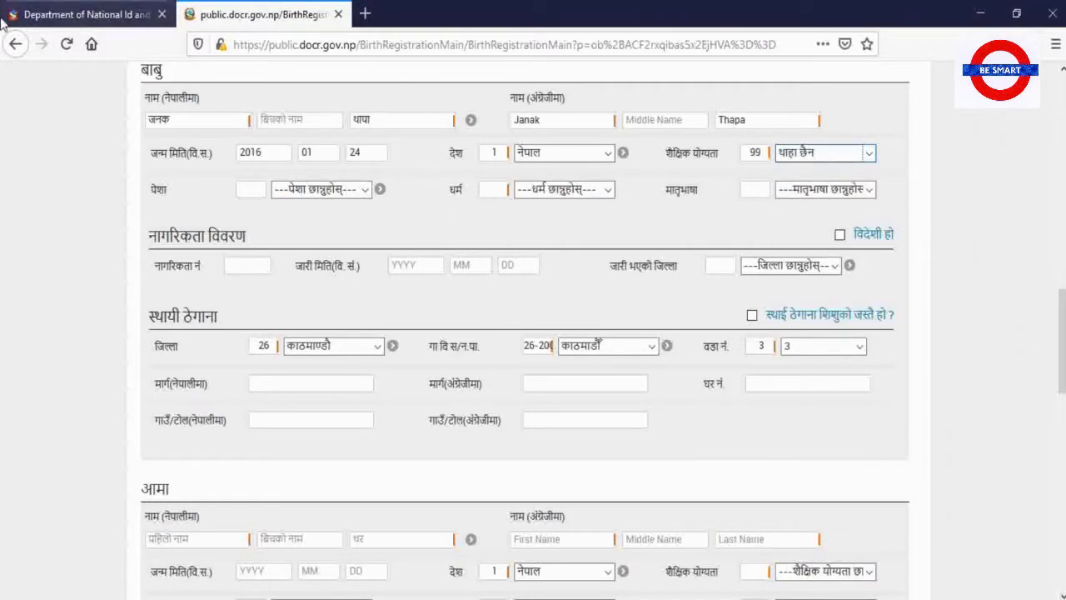
{"action": "left_click", "coordinate": [367, 190]}
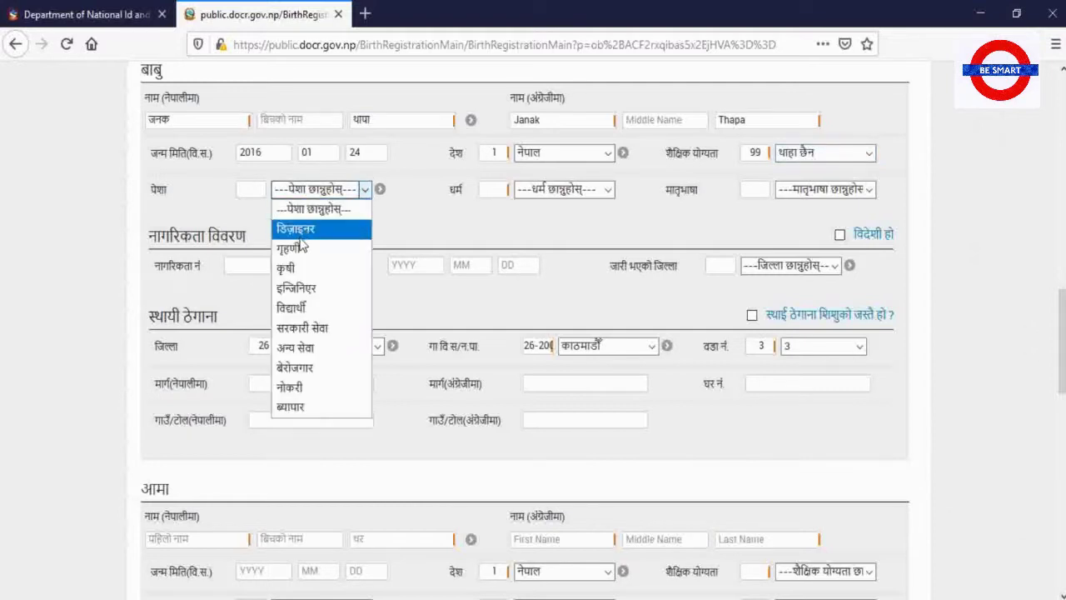
{"action": "left_click", "coordinate": [300, 267]}
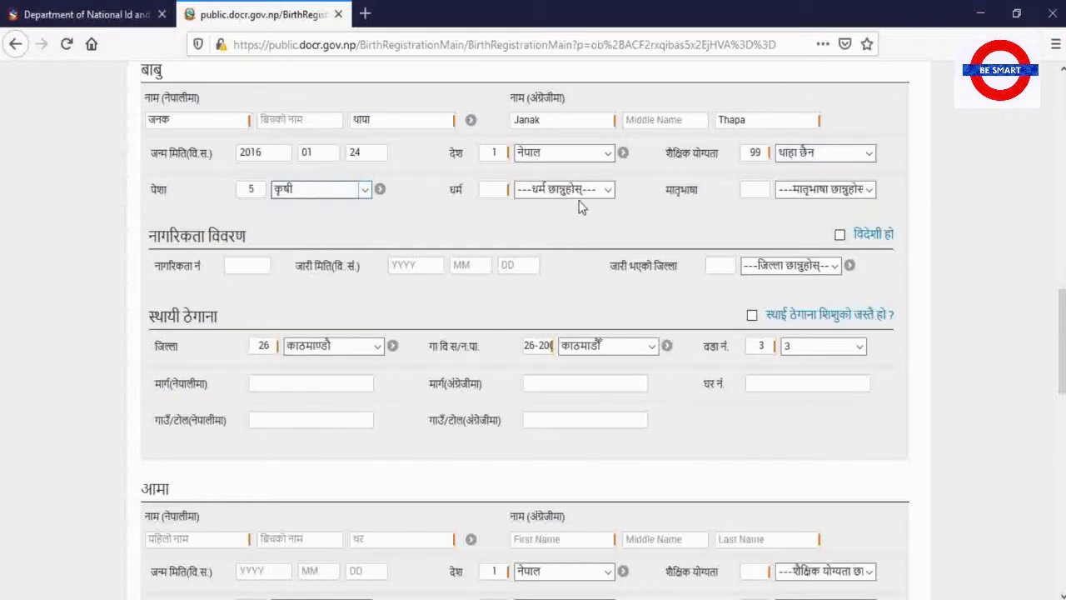
{"action": "left_click", "coordinate": [609, 191]}
{"action": "left_click", "coordinate": [587, 227]}
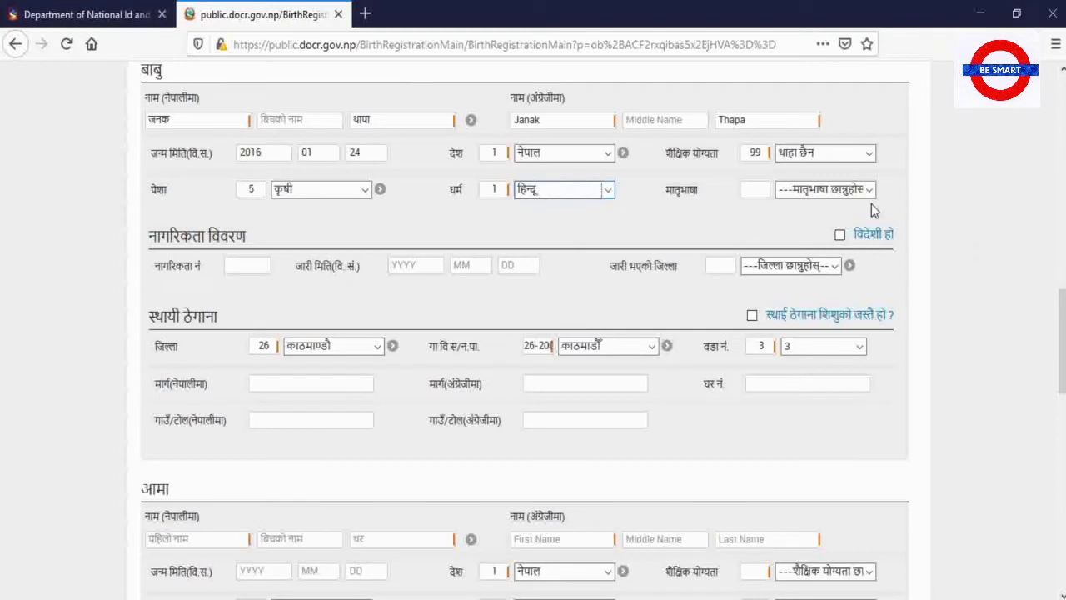
{"action": "left_click", "coordinate": [828, 194]}
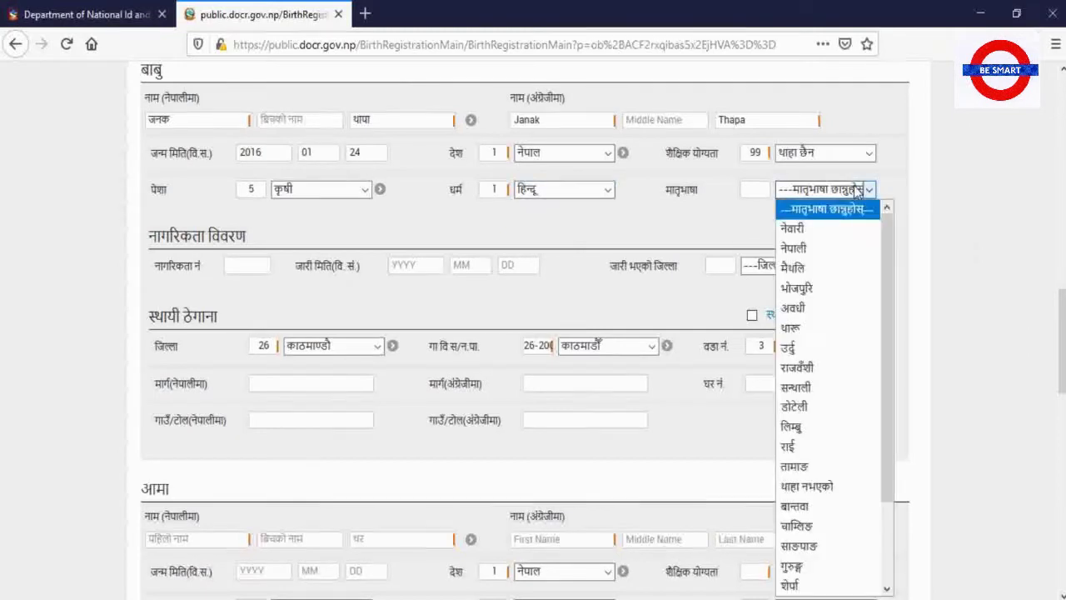
{"action": "left_click", "coordinate": [806, 248]}
Enter the father's citizenship number, issue date 2045-02-14 and issuing district 26 काठमाण्डौ
{"action": "left_click", "coordinate": [237, 266]}
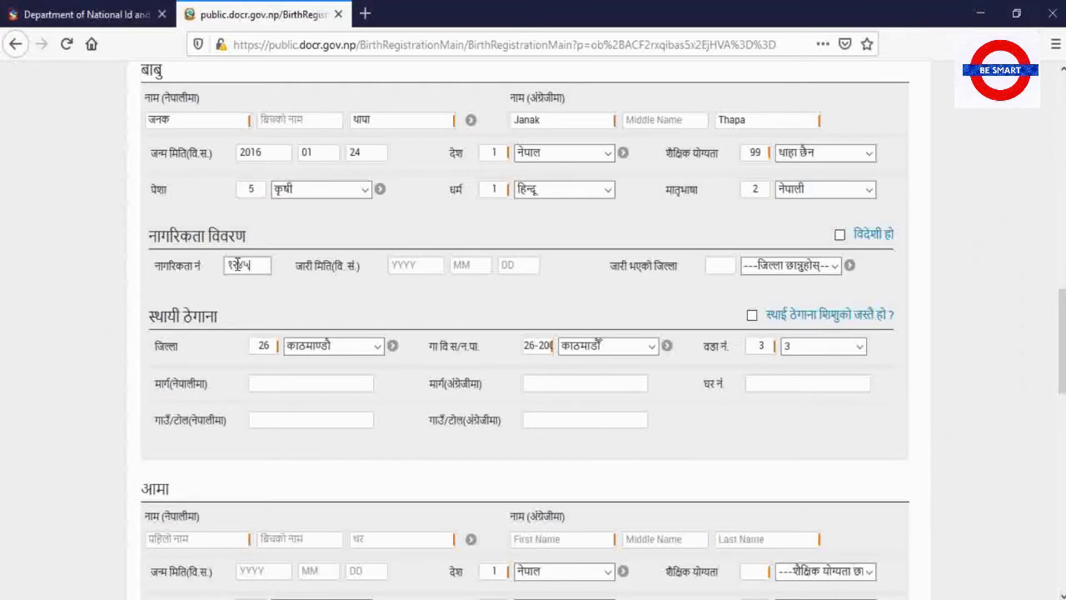
{"action": "left_click", "coordinate": [433, 266]}
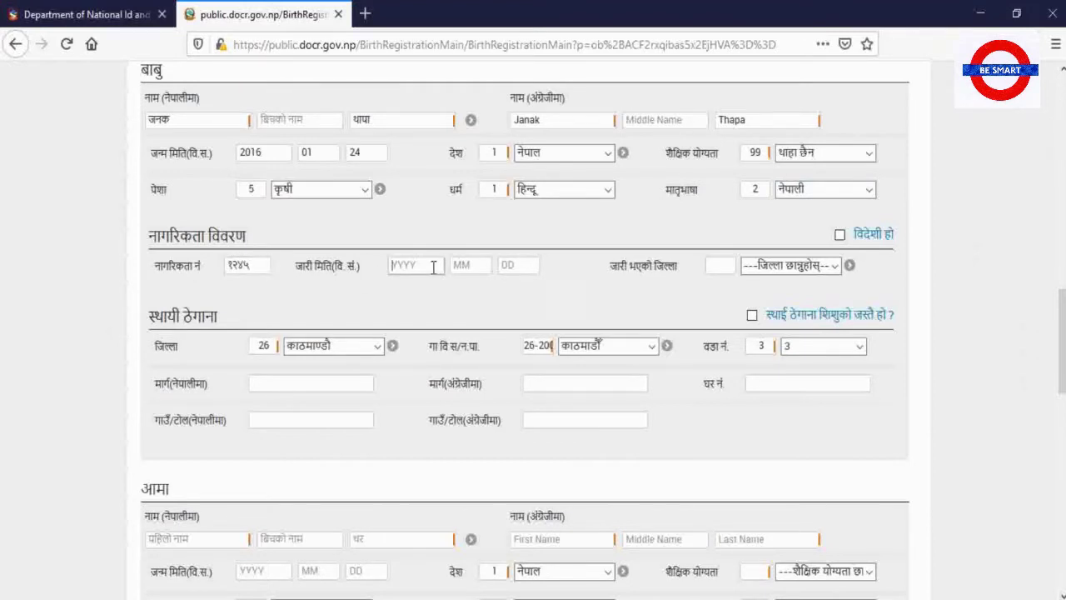
{"action": "type", "text": "2045 02 14"}
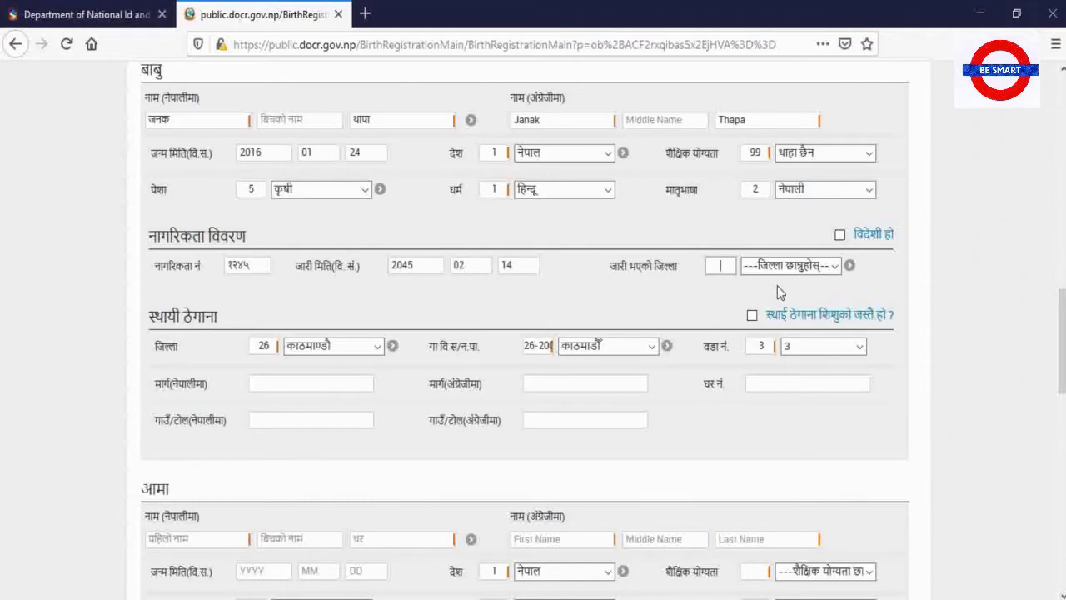
{"action": "scroll", "coordinate": [638, 233], "scroll_direction": "up", "scroll_amount": 3}
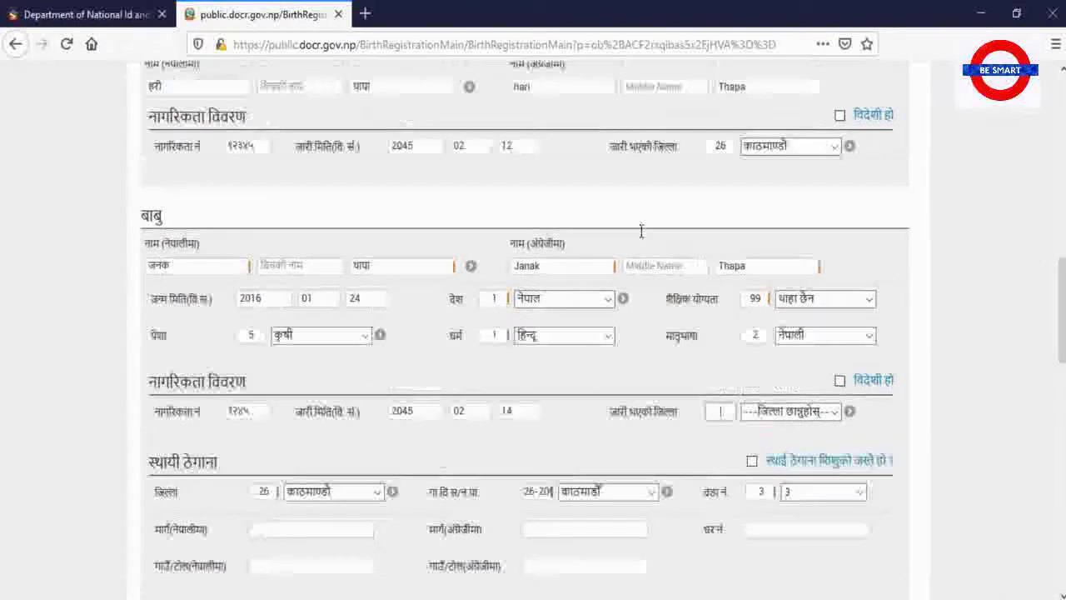
{"action": "scroll", "coordinate": [733, 249], "scroll_direction": "up", "scroll_amount": 2}
{"action": "scroll", "coordinate": [742, 281], "scroll_direction": "down", "scroll_amount": 4}
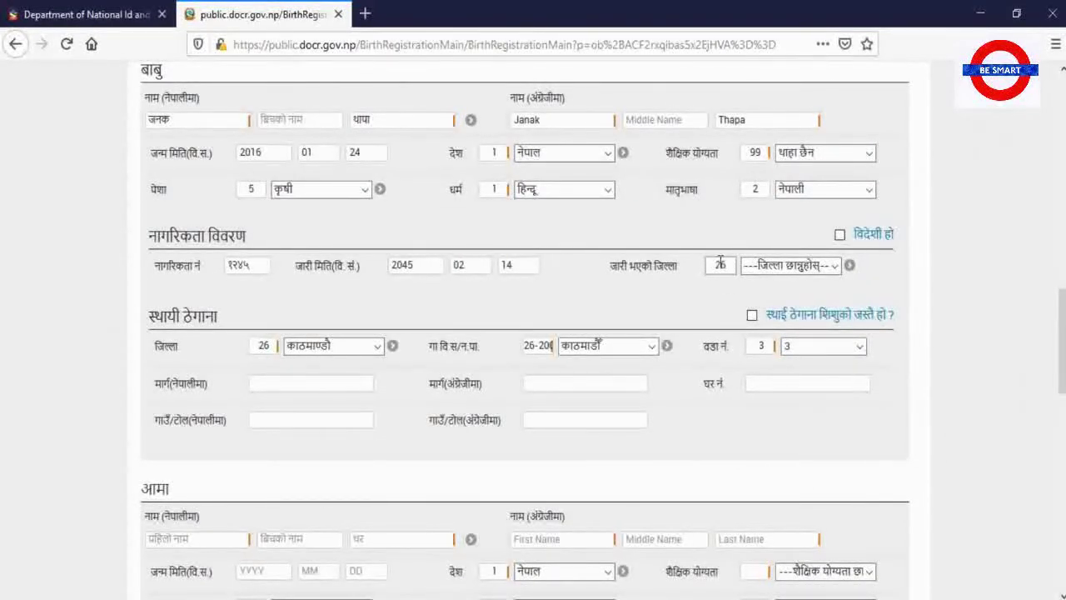
{"action": "left_click", "coordinate": [712, 290]}
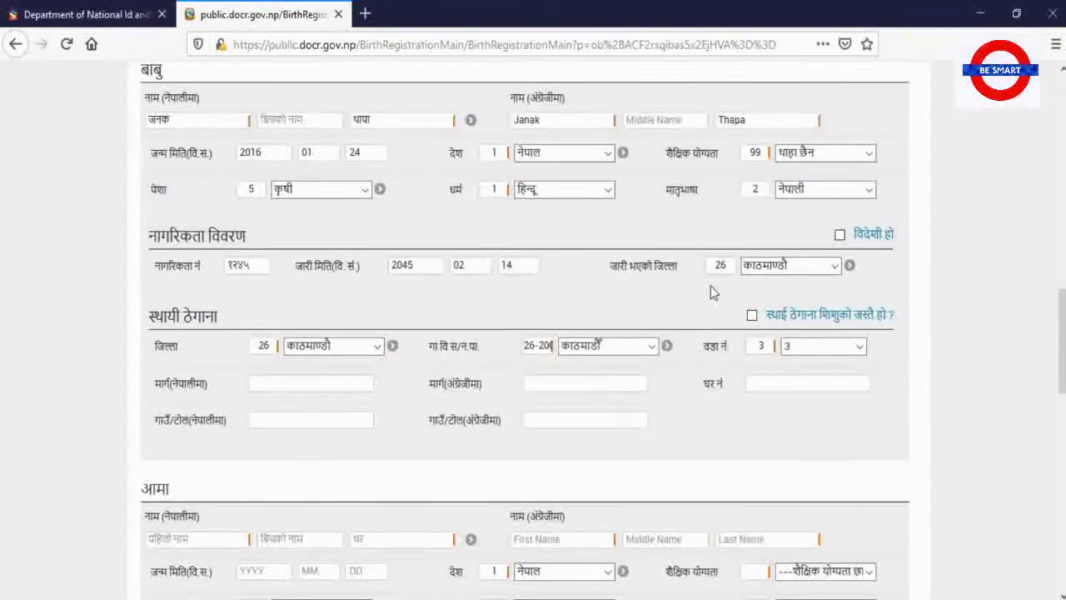
Zoom the page in and set the father's permanent address to match the child's (काठमाण्डौ, कीर्तिपुर, ward 2)
{"action": "scroll", "coordinate": [395, 295], "scroll_direction": "down", "scroll_amount": 3}
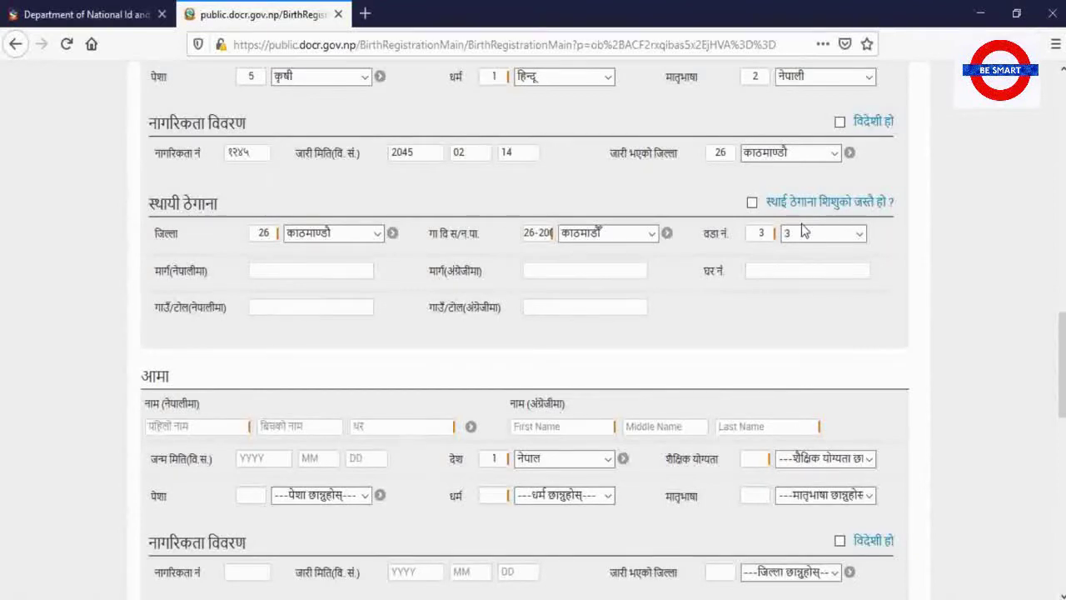
{"action": "key", "text": "ctrl+plus"}
{"action": "key", "text": "ctrl+plus"}
{"action": "left_click", "coordinate": [797, 230]}
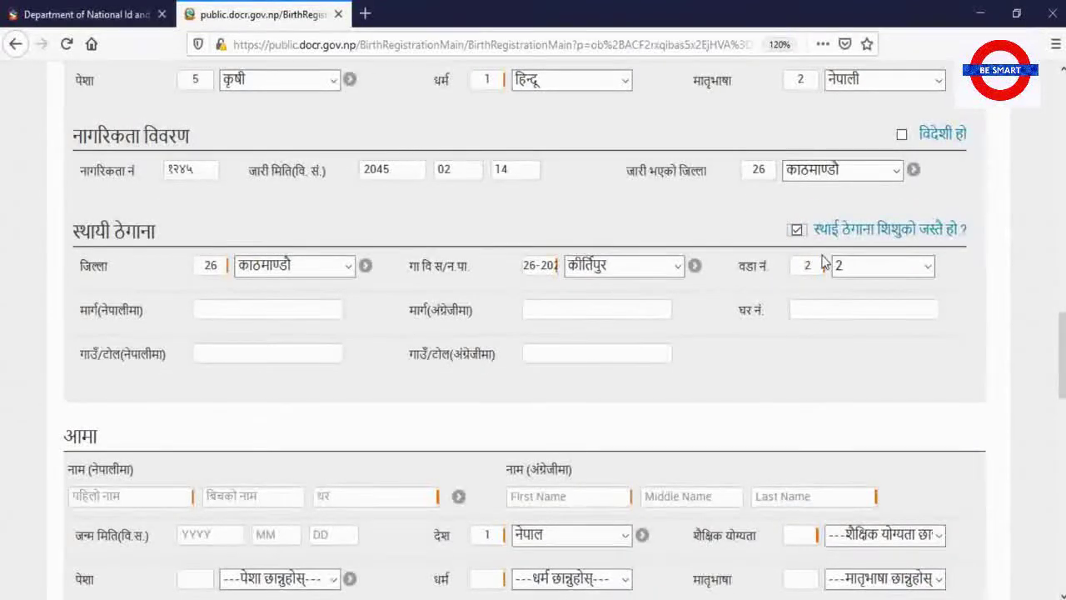
{"action": "key", "text": "ctrl+plus"}
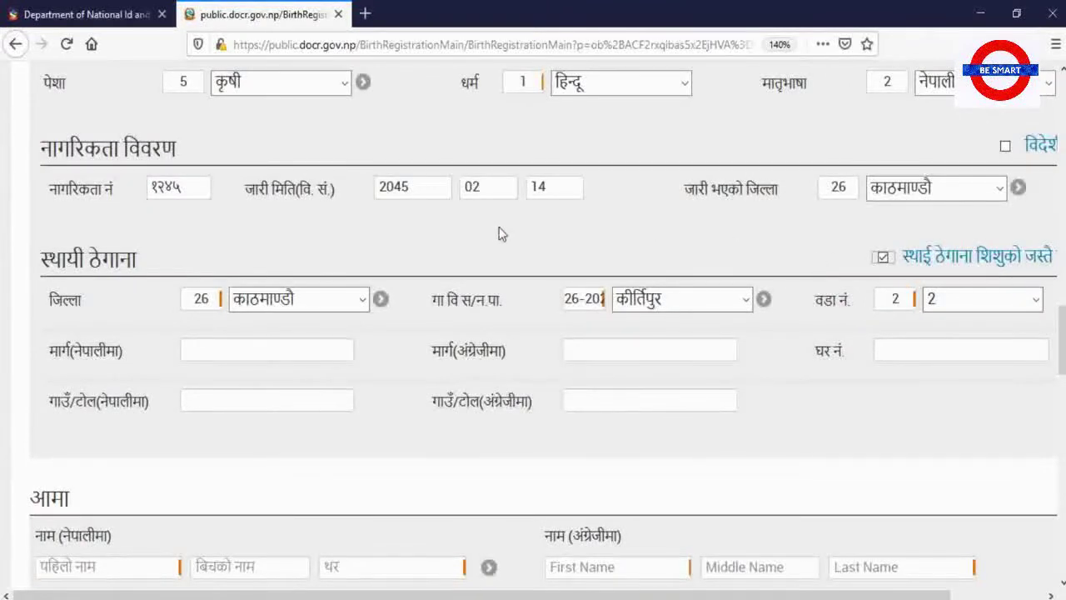
{"action": "scroll", "coordinate": [497, 233], "scroll_direction": "down", "scroll_amount": 3}
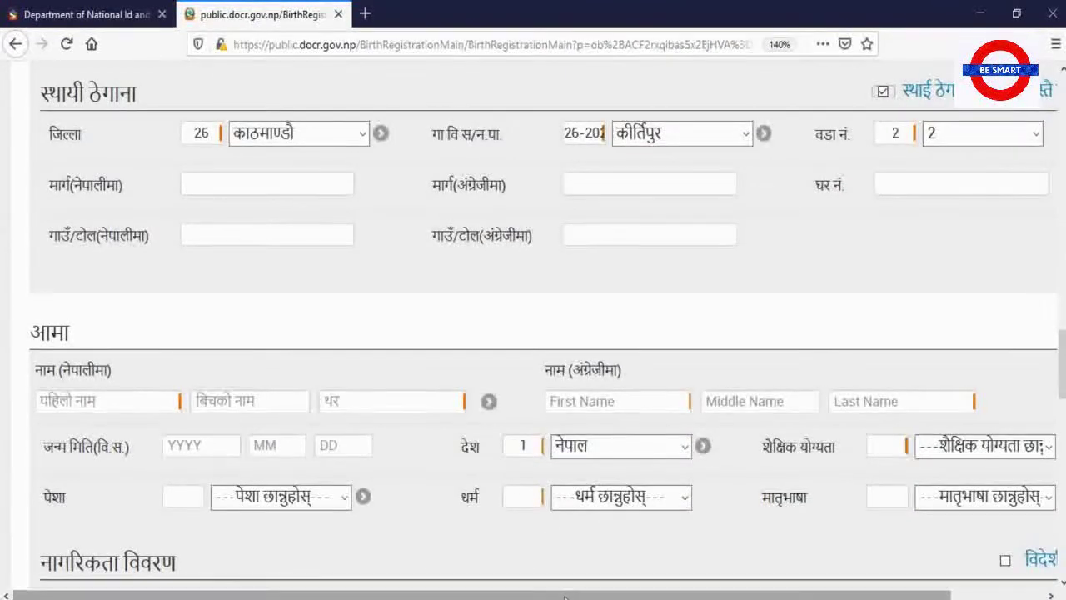
{"action": "left_click_drag", "start_coordinate": [564, 597], "coordinate": [600, 598]}
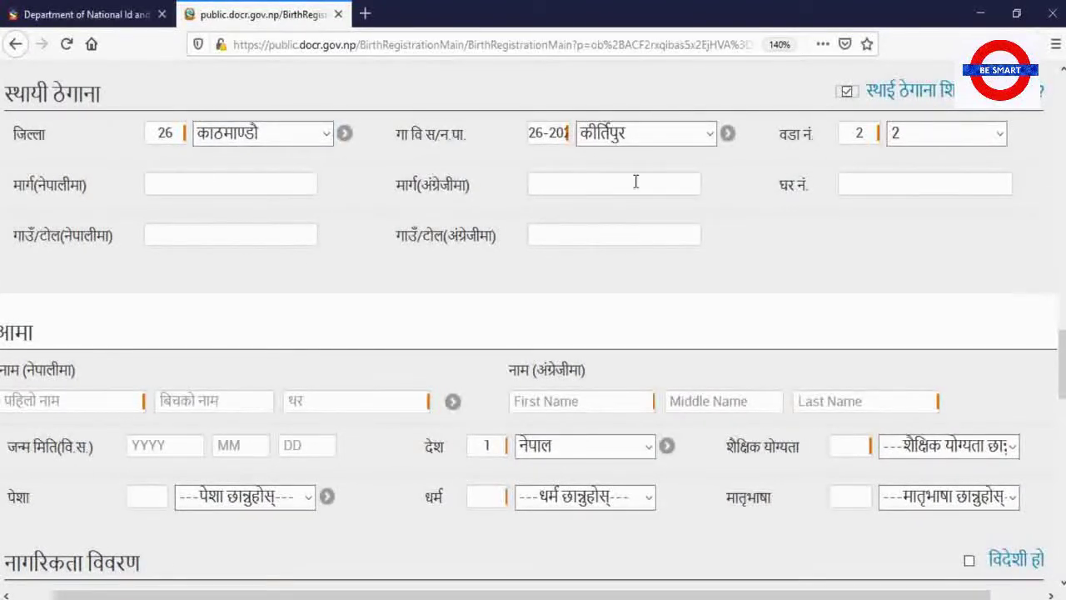
{"action": "scroll", "coordinate": [297, 223], "scroll_direction": "down", "scroll_amount": 2}
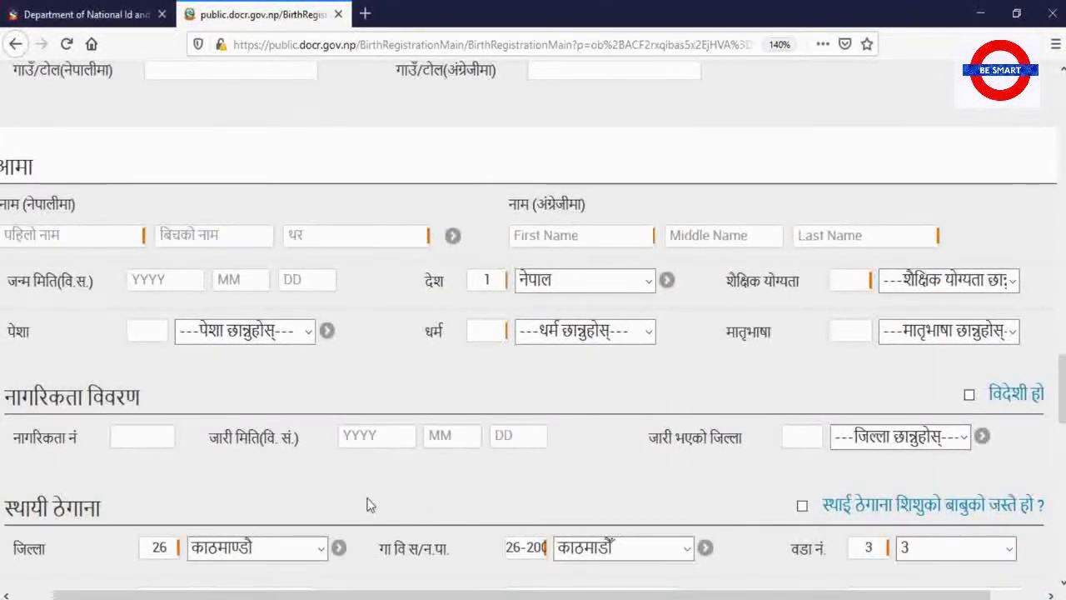
{"action": "left_click_drag", "start_coordinate": [441, 595], "coordinate": [388, 595]}
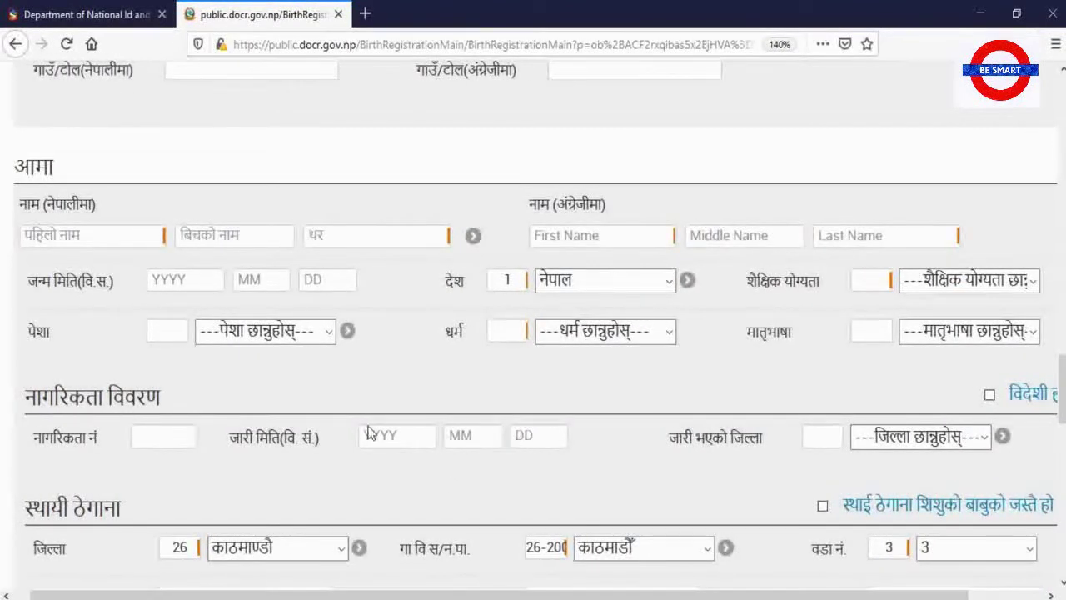
Enter the mother's first name and surname in Nepali and in English
{"action": "left_click", "coordinate": [103, 236]}
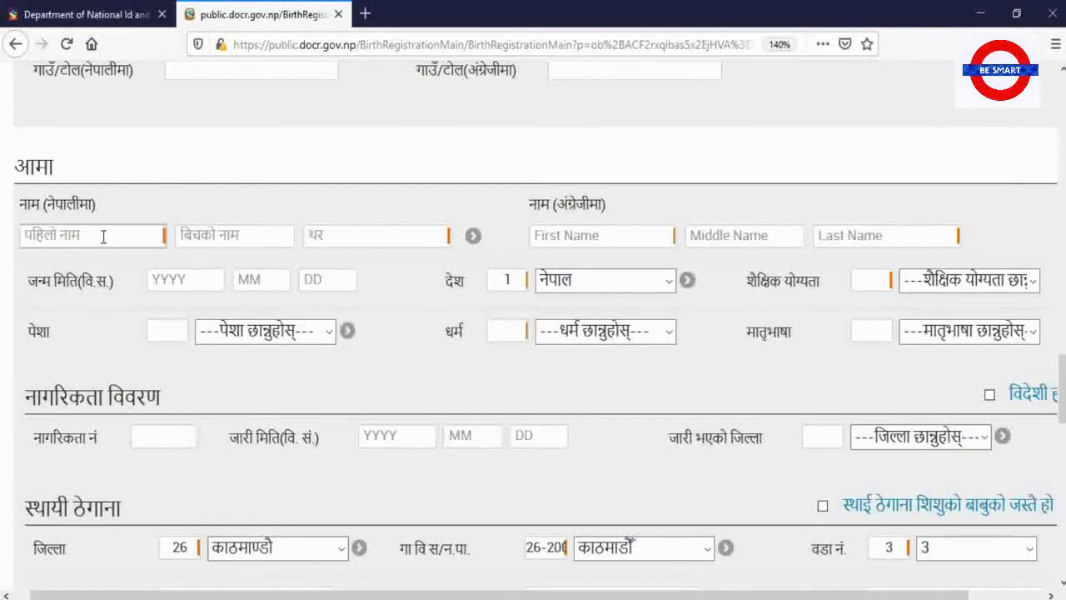
{"action": "key", "text": "Tab"}
{"action": "key", "text": "Tab"}
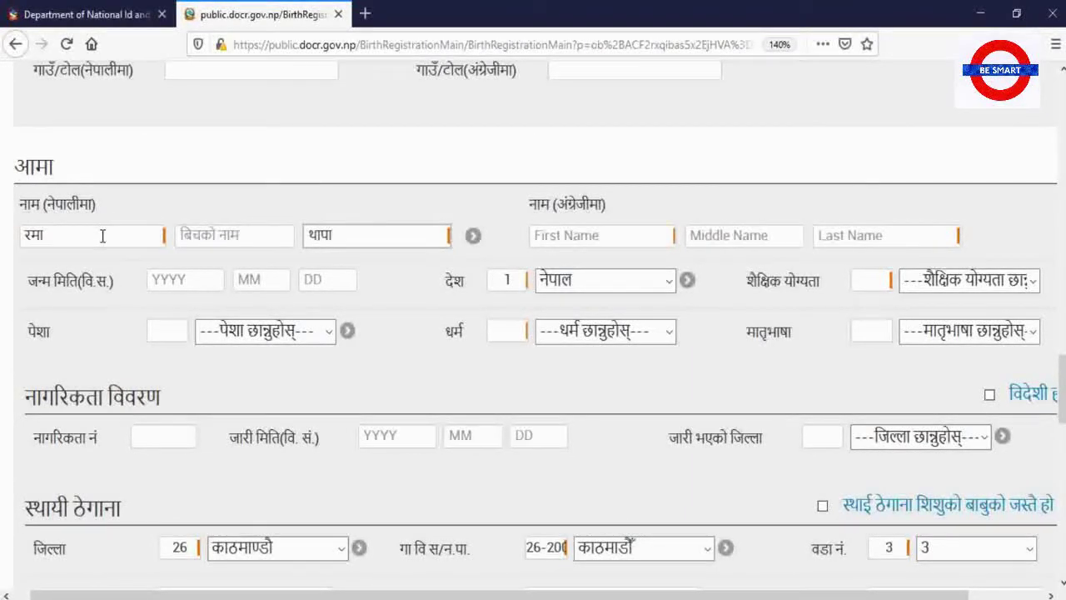
{"action": "key", "text": "Tab"}
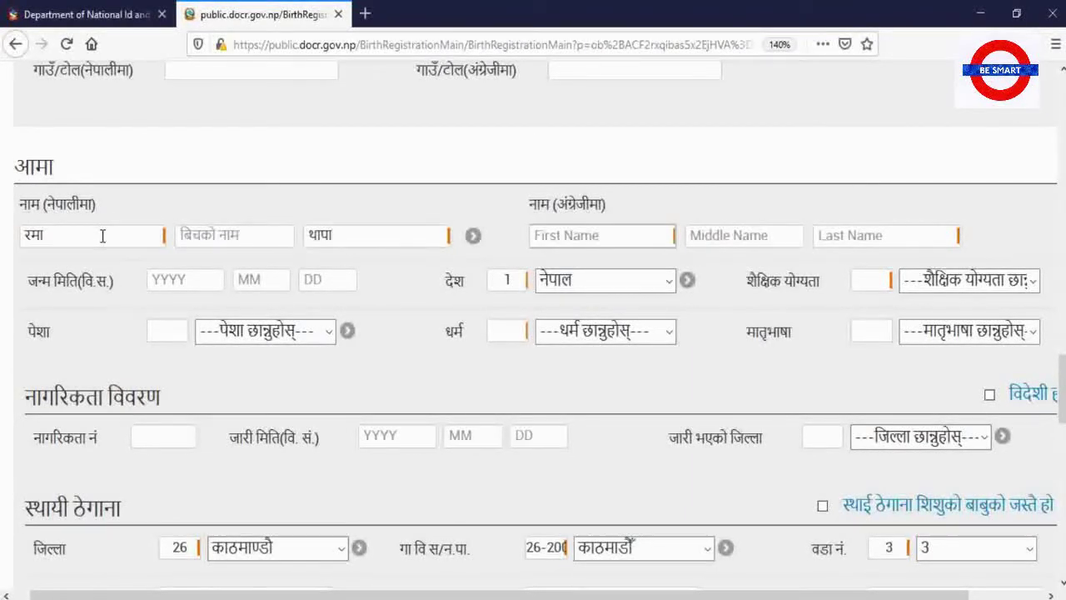
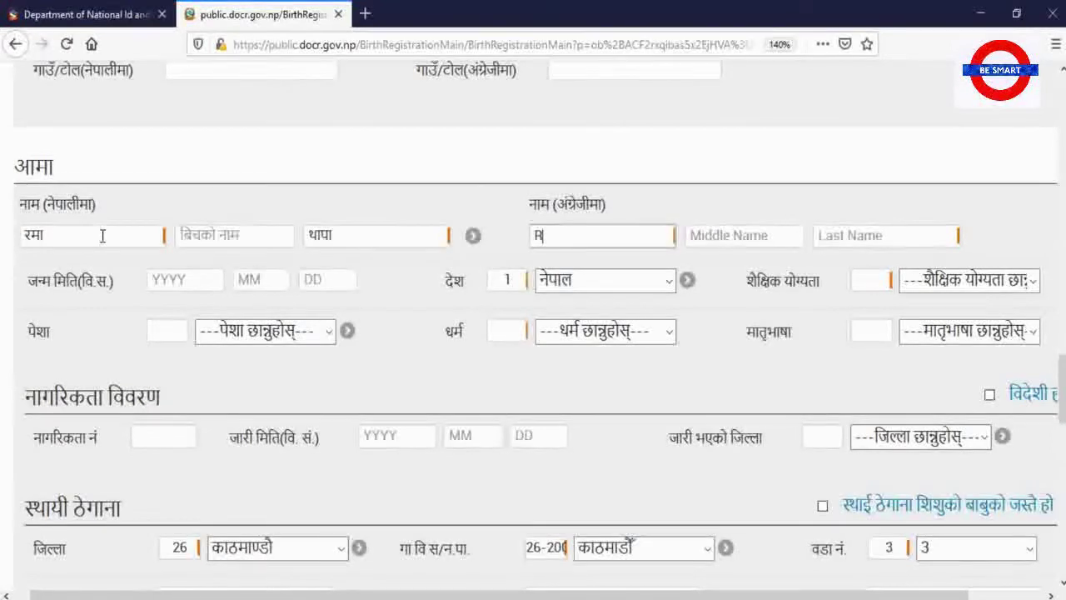
{"action": "key", "text": "Tab"}
{"action": "key", "text": "Tab"}
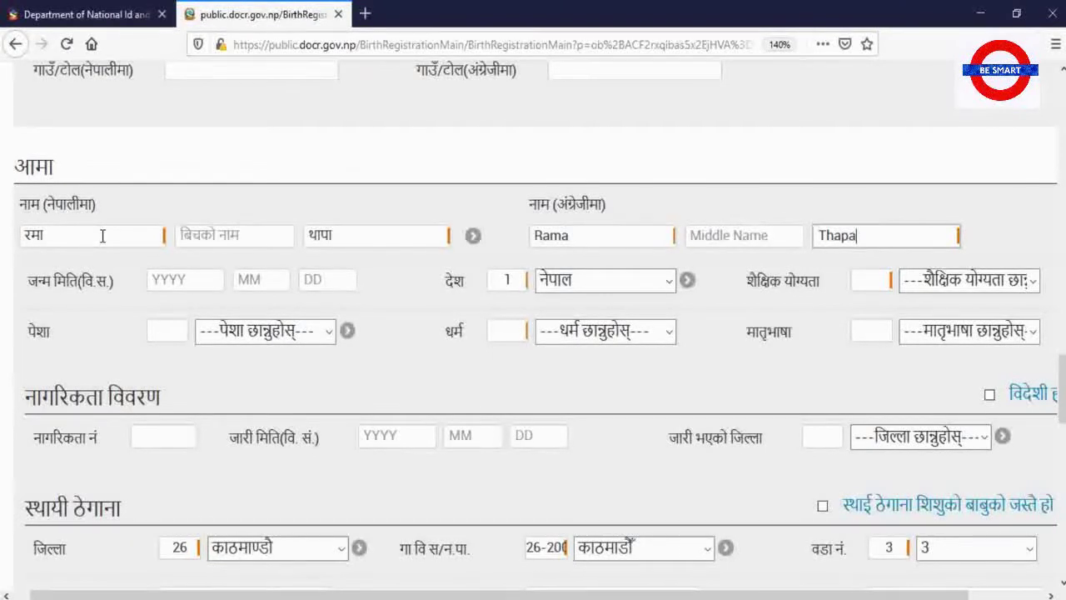
Enter the mother's birth date as 2050-12-04
{"action": "left_click", "coordinate": [173, 281]}
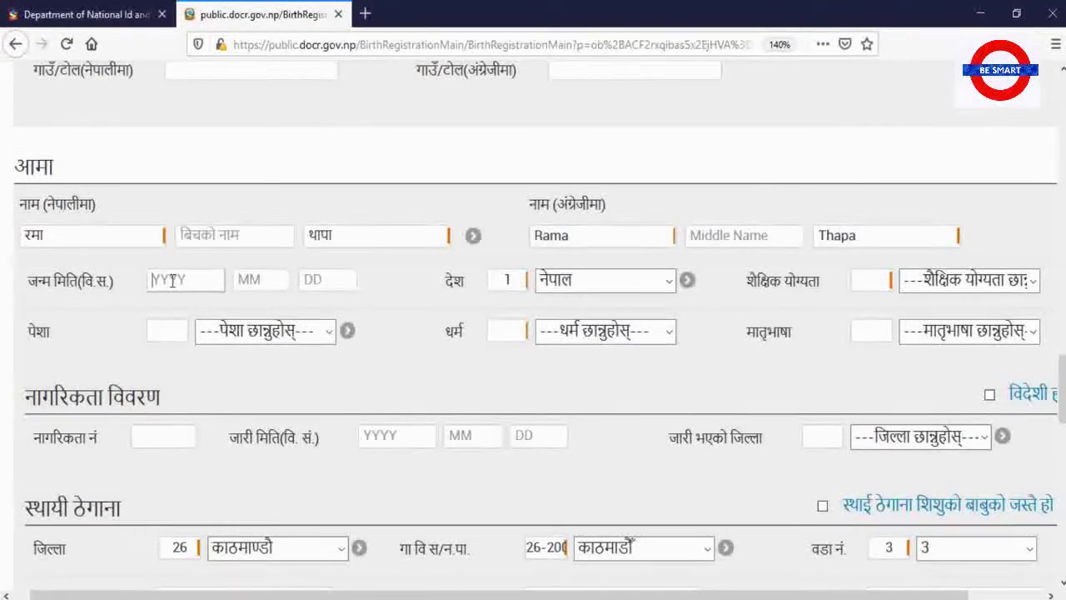
{"action": "type", "text": "20"}
{"action": "type", "text": "50"}
{"action": "type", "text": "12"}
{"action": "type", "text": "04"}
{"action": "scroll", "coordinate": [172, 281], "scroll_direction": "up", "scroll_amount": 3}
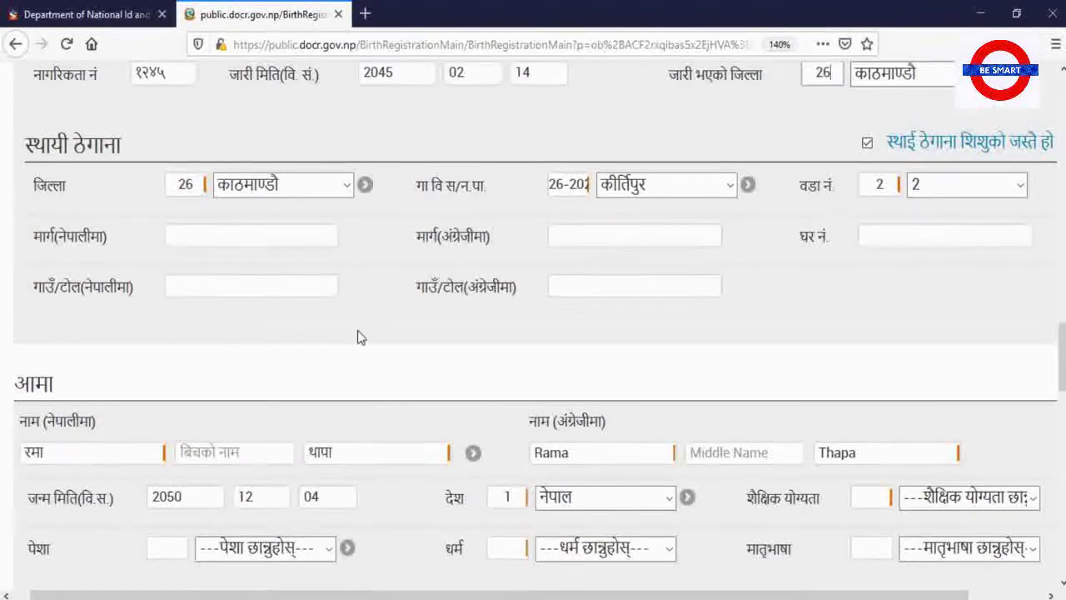
{"action": "scroll", "coordinate": [381, 392], "scroll_direction": "down", "scroll_amount": 5}
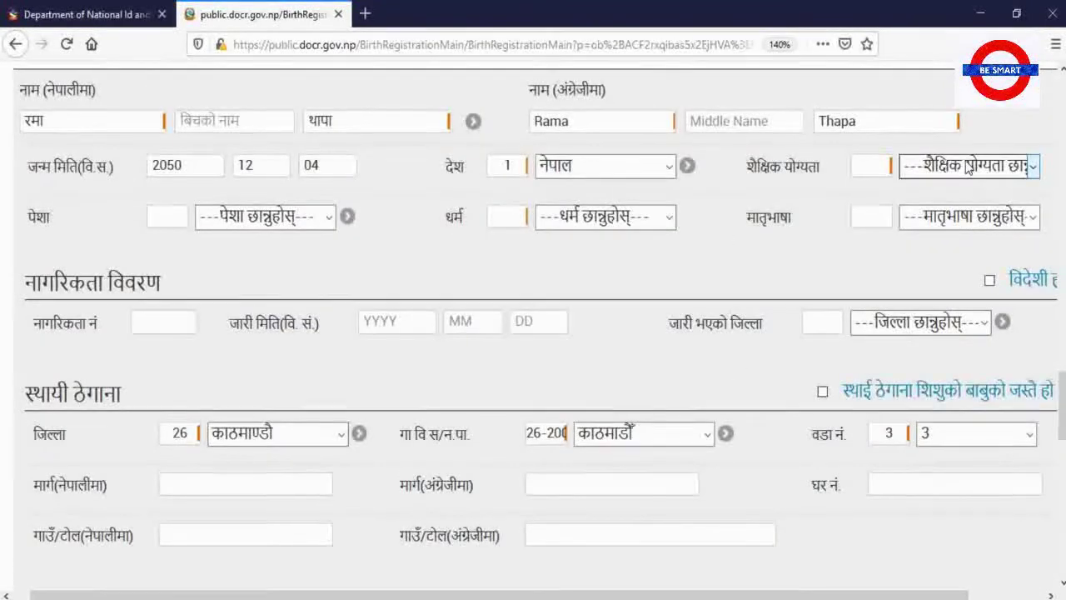
Choose स्नातक education, गृहणी occupation, हिन्दू religion and नेपाली mother tongue for the mother
{"action": "left_click", "coordinate": [971, 165]}
{"action": "scroll", "coordinate": [938, 516], "scroll_direction": "down", "scroll_amount": 3}
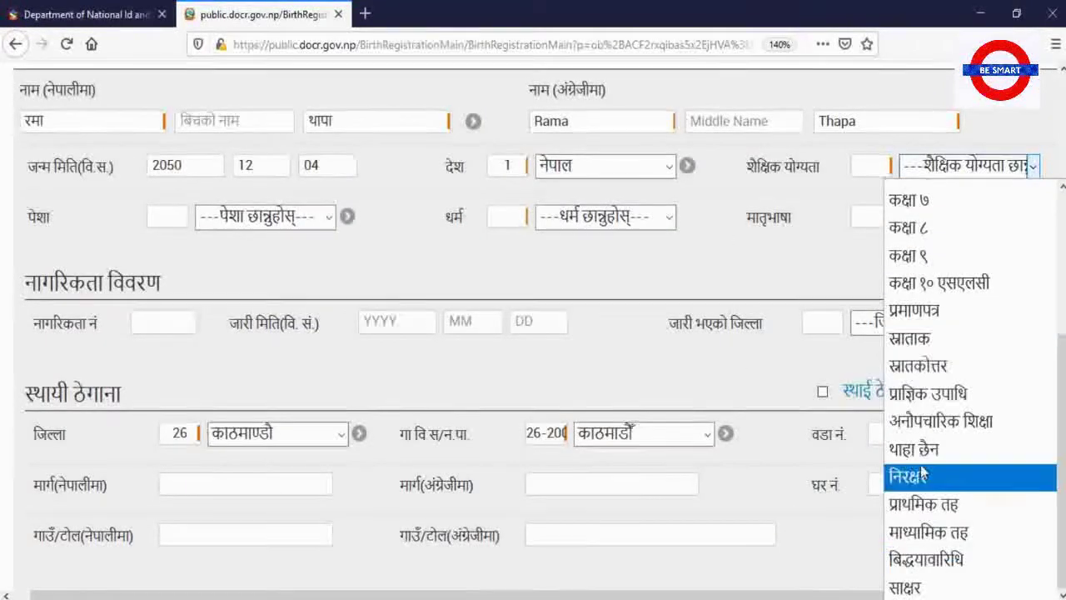
{"action": "left_click", "coordinate": [922, 341]}
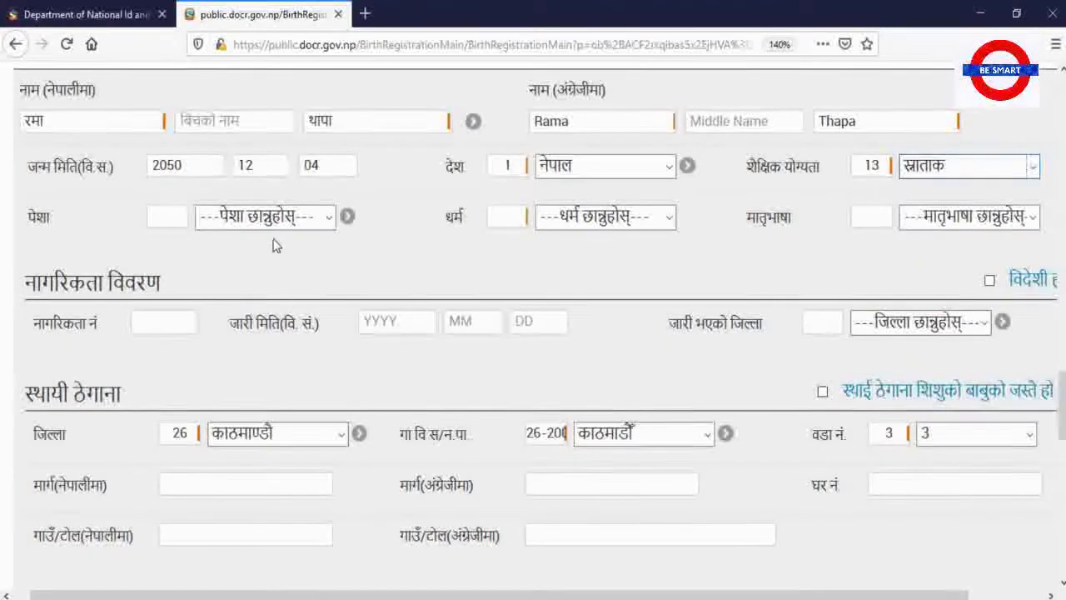
{"action": "left_click", "coordinate": [328, 219]}
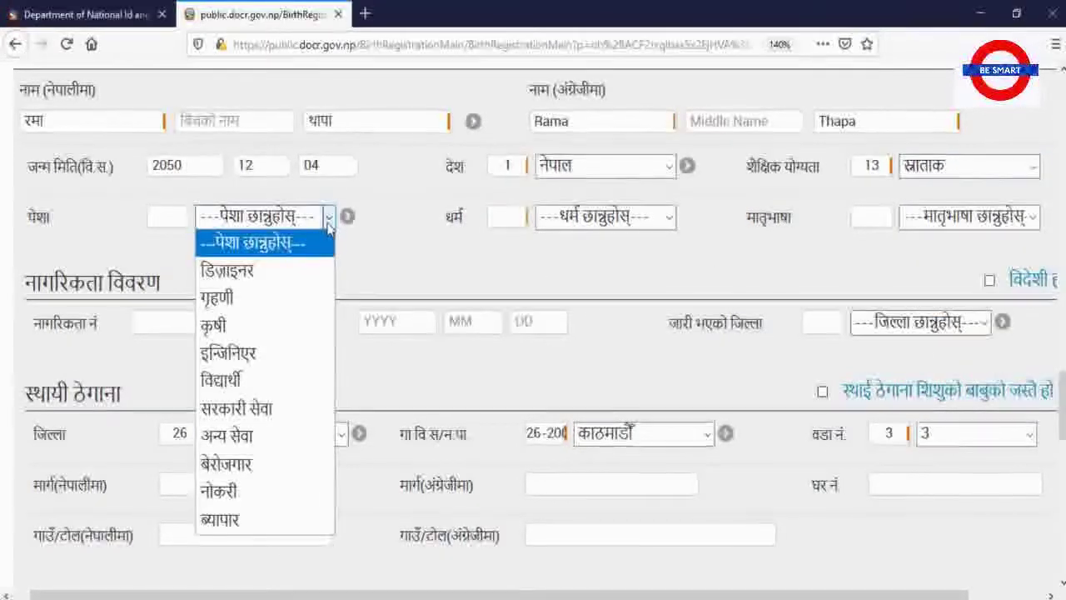
{"action": "left_click", "coordinate": [280, 303]}
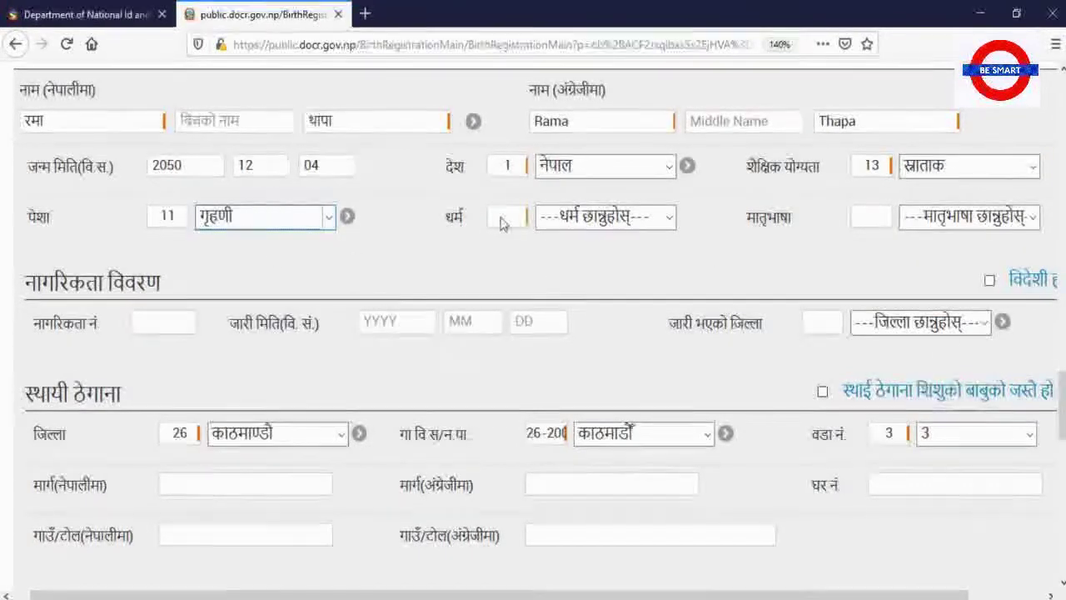
{"action": "left_click", "coordinate": [669, 219]}
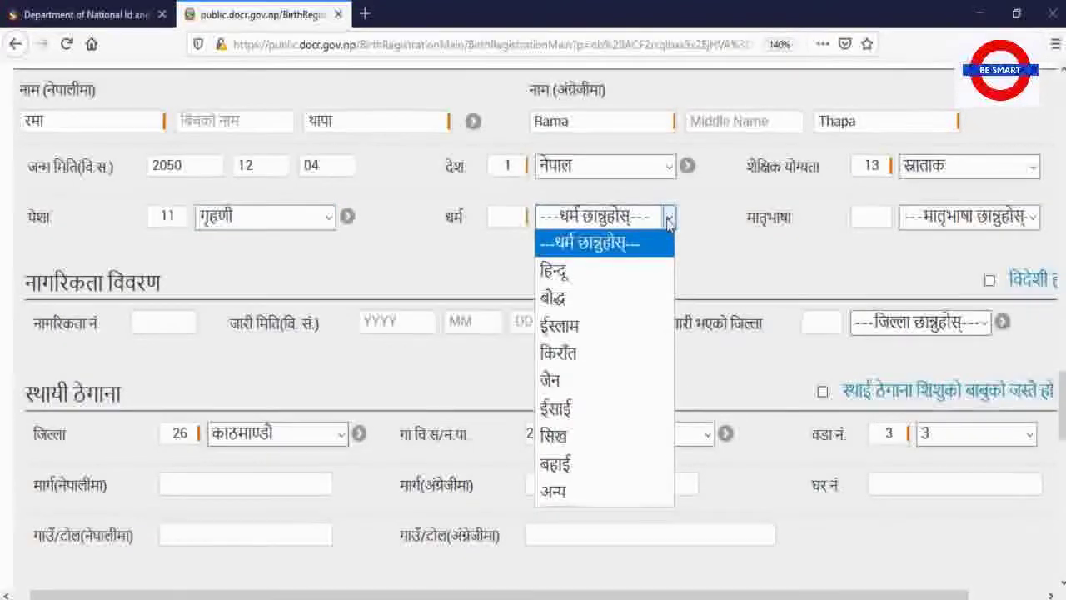
{"action": "left_click", "coordinate": [582, 277]}
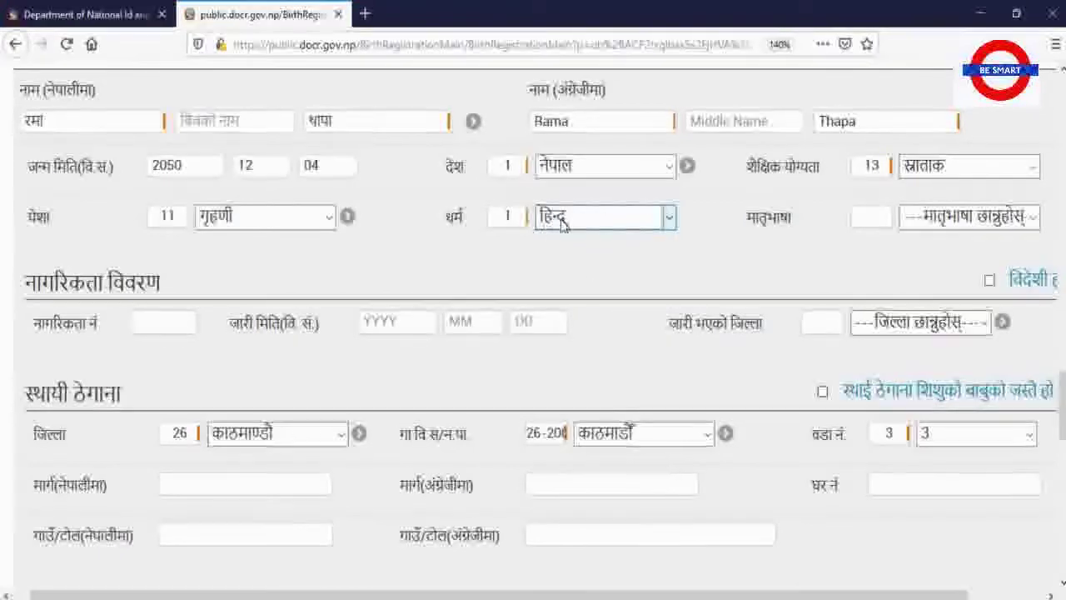
{"action": "left_click", "coordinate": [954, 230]}
{"action": "left_click", "coordinate": [937, 297]}
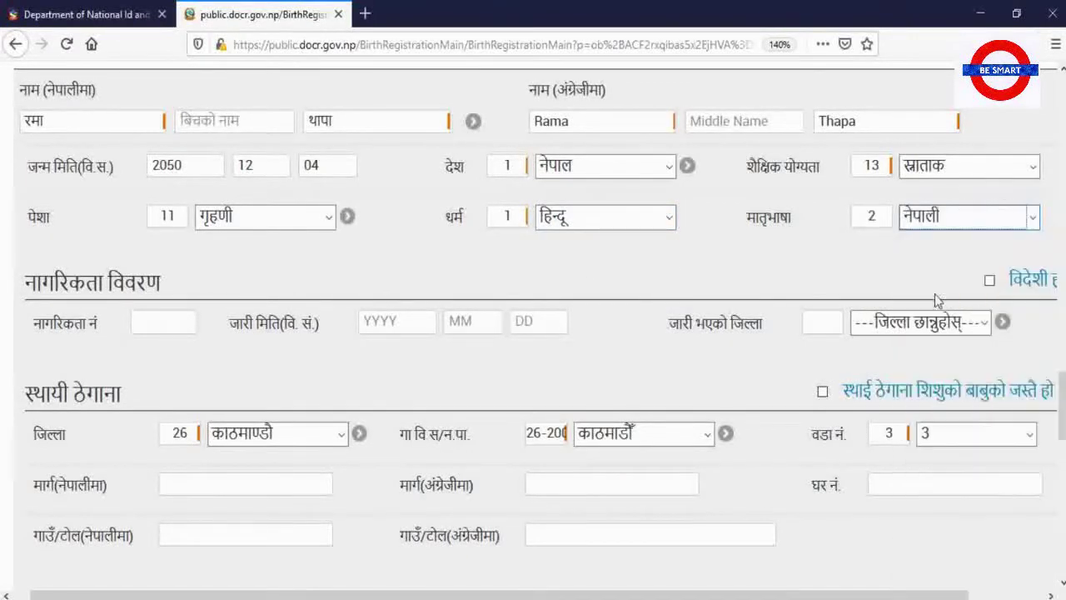
{"action": "left_click", "coordinate": [150, 331]}
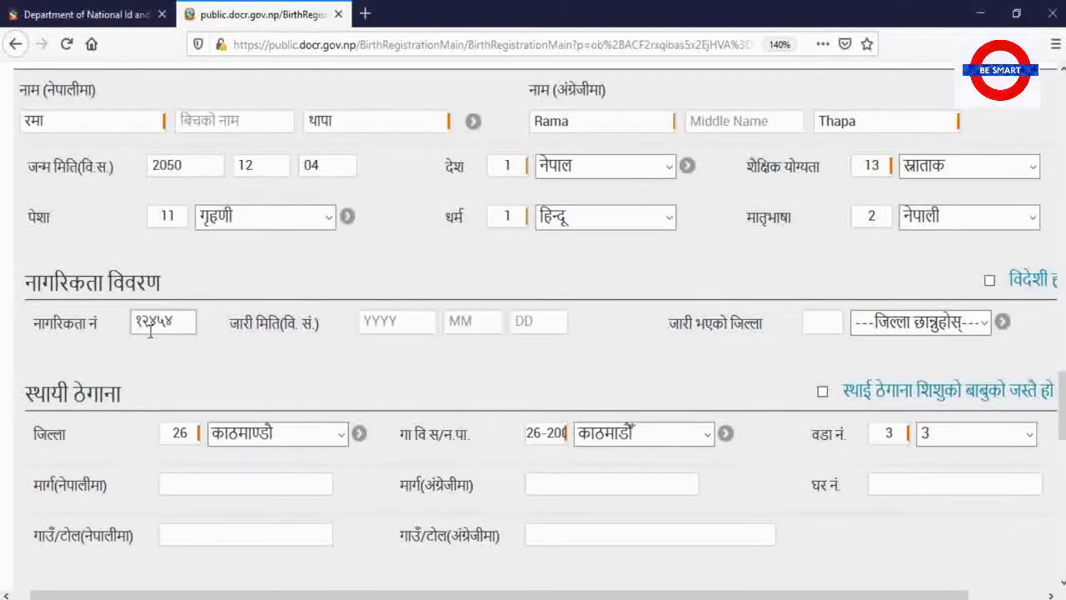
Enter the mother's citizenship issue date as 2060-12-21
{"action": "left_click", "coordinate": [409, 320]}
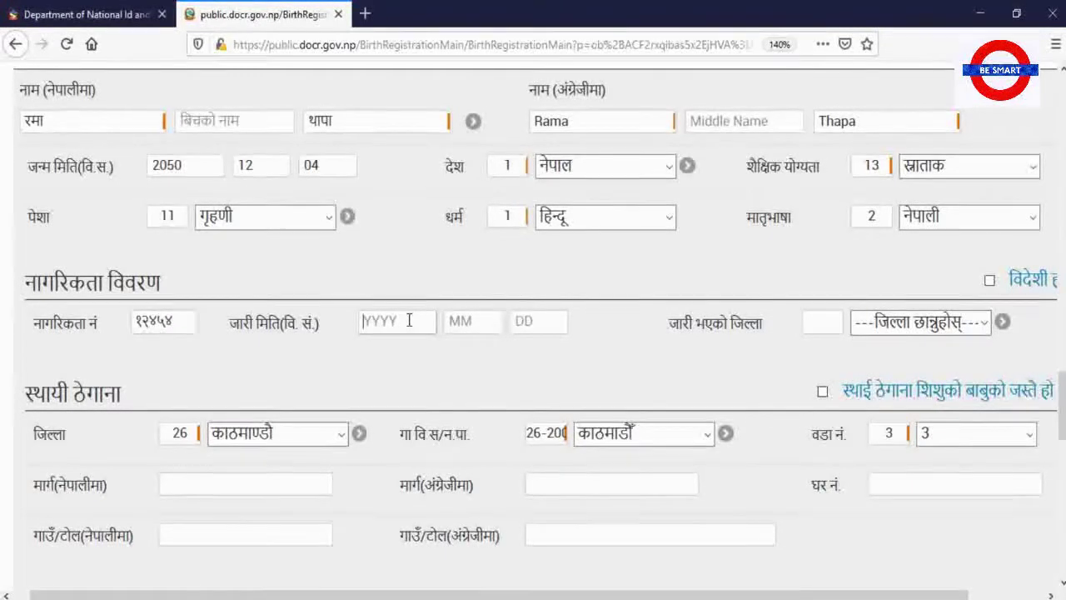
{"action": "type", "text": "2060"}
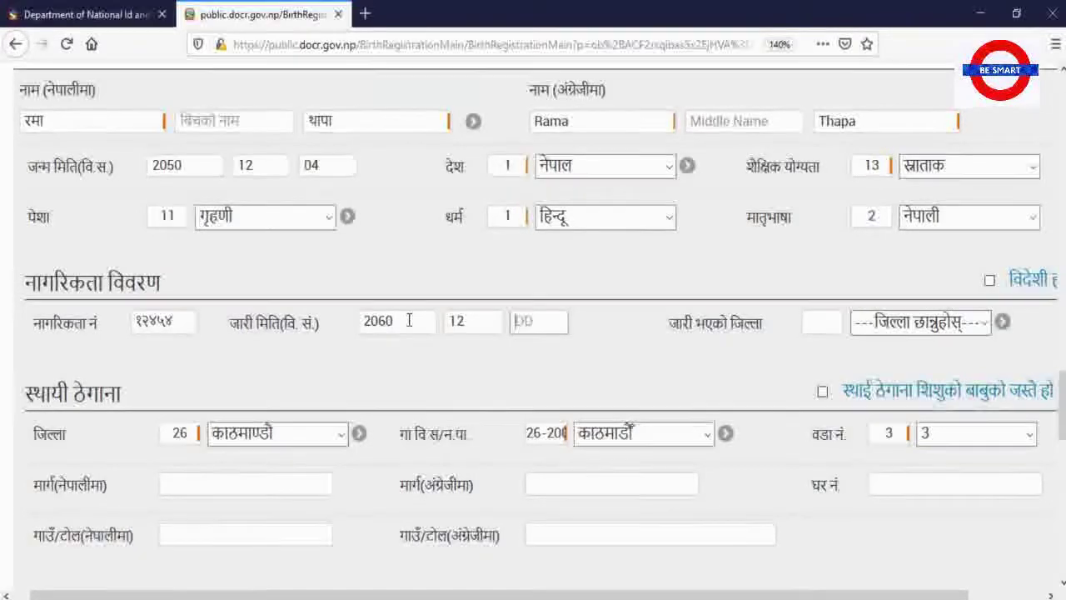
{"action": "type", "text": "1221"}
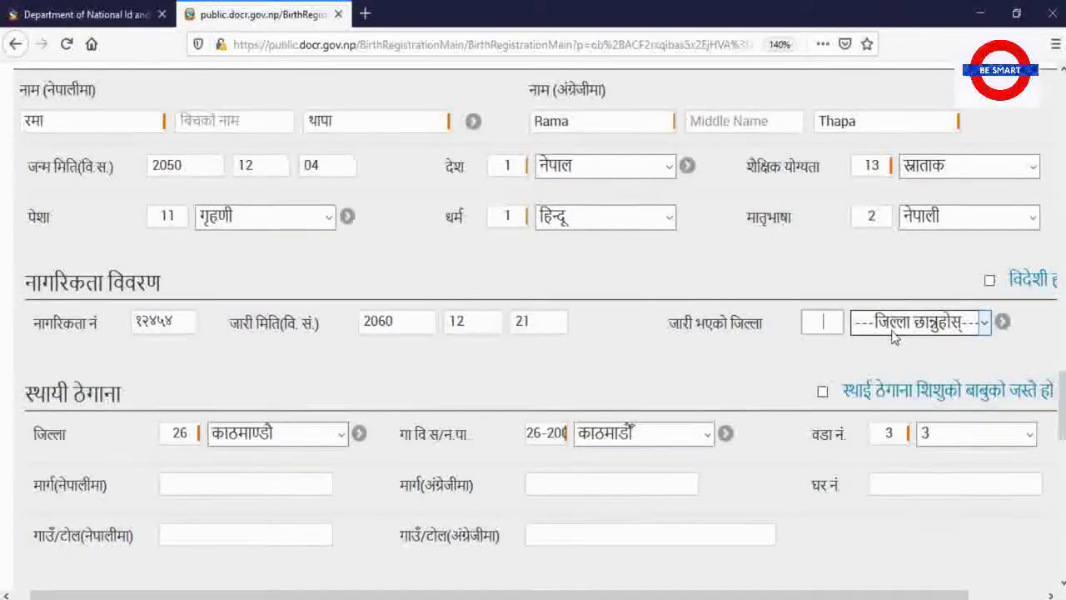
{"action": "scroll", "coordinate": [815, 327], "scroll_direction": "up", "scroll_amount": 3}
{"action": "scroll", "coordinate": [816, 327], "scroll_direction": "up", "scroll_amount": 5}
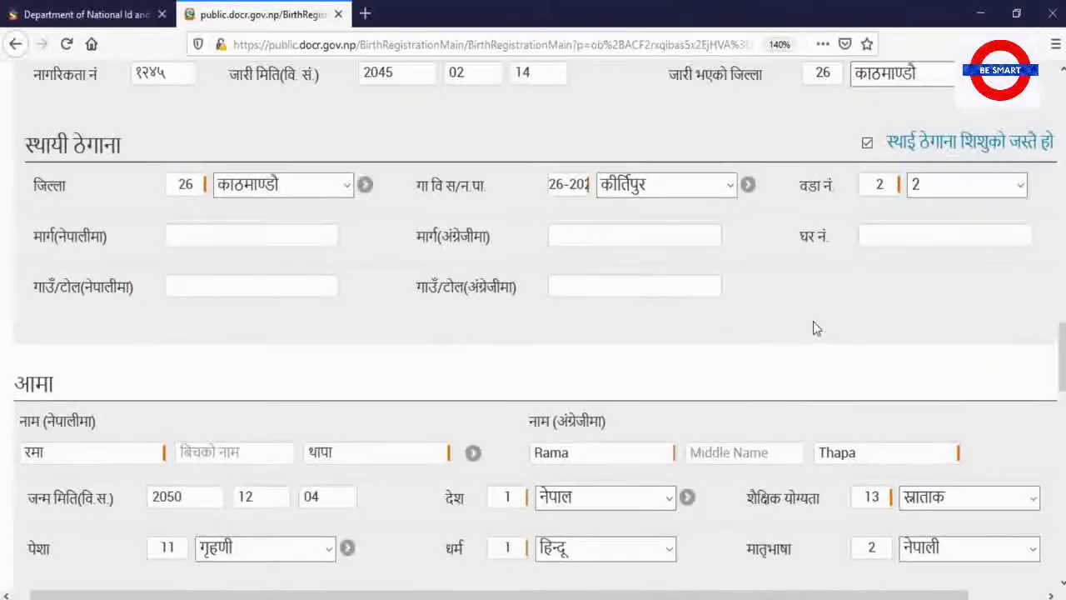
{"action": "scroll", "coordinate": [813, 329], "scroll_direction": "down", "scroll_amount": 8}
Choose रुपन्देही (46) as the mother's citizenship issuing district
{"action": "left_click", "coordinate": [881, 330]}
{"action": "left_click", "coordinate": [882, 330]}
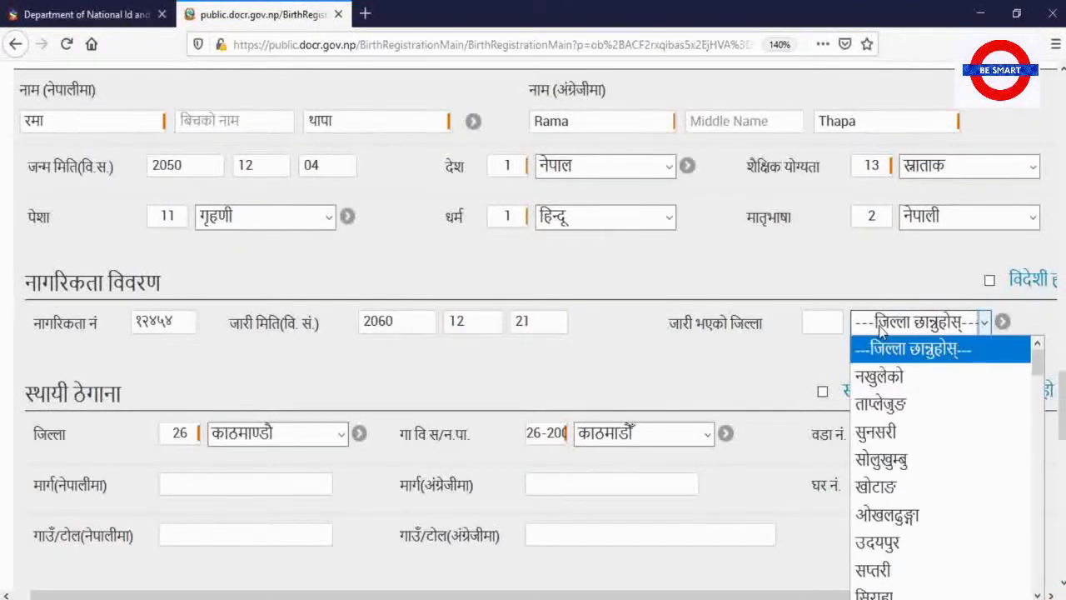
{"action": "scroll", "coordinate": [871, 514], "scroll_direction": "down", "scroll_amount": 5}
{"action": "scroll", "coordinate": [883, 524], "scroll_direction": "down", "scroll_amount": 5}
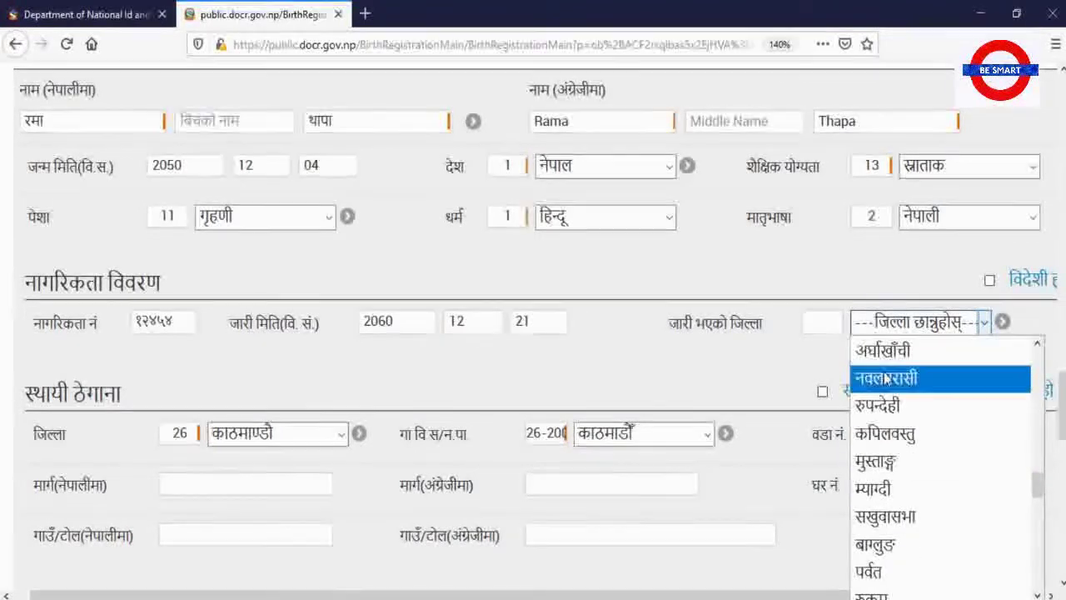
{"action": "left_click", "coordinate": [884, 404]}
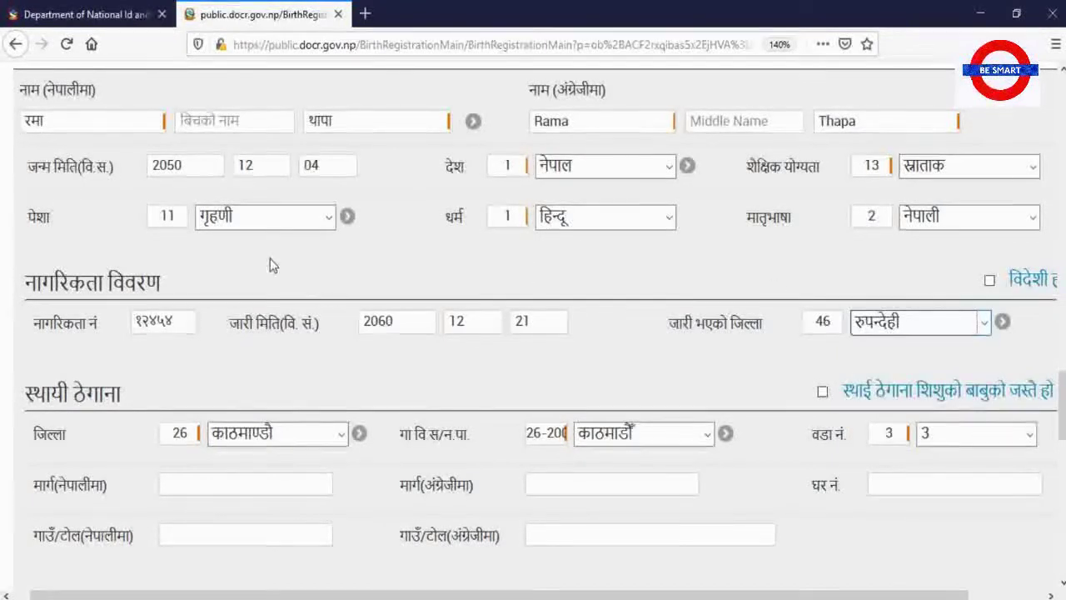
{"action": "scroll", "coordinate": [270, 258], "scroll_direction": "down", "scroll_amount": 5}
{"action": "scroll", "coordinate": [159, 154], "scroll_direction": "up", "scroll_amount": 3}
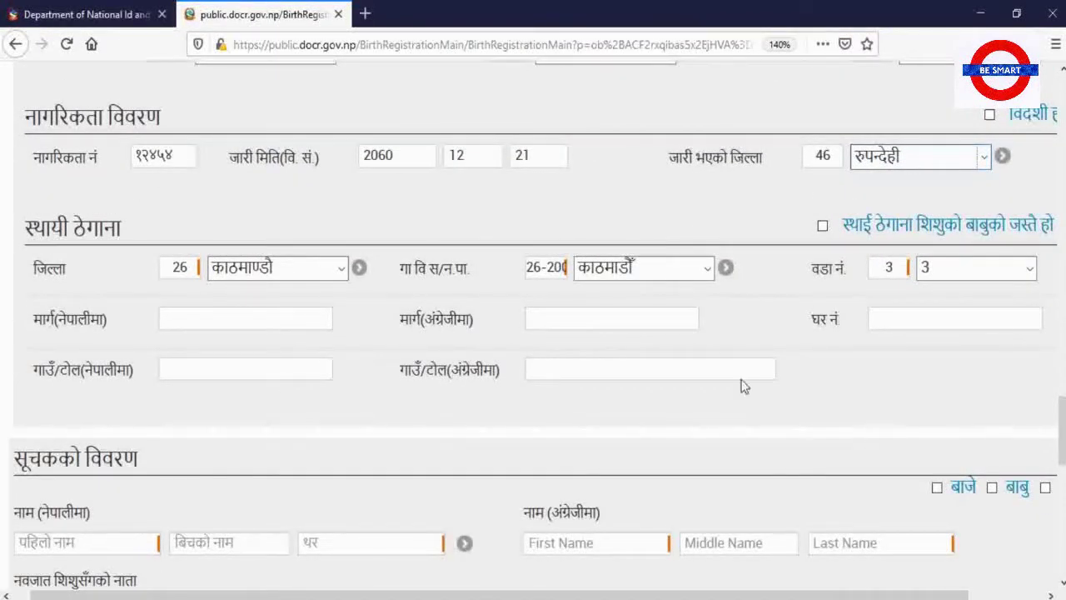
Make the mother's permanent address match the father's: कीर्तिपुर, ward 2
{"action": "left_click", "coordinate": [343, 268]}
{"action": "left_click", "coordinate": [345, 275]}
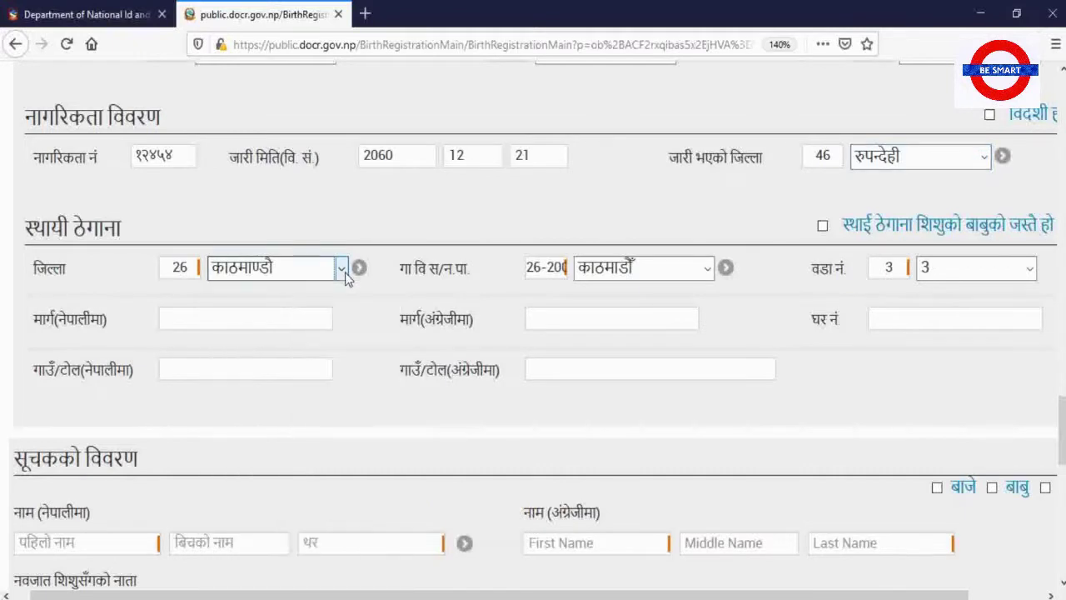
{"action": "left_click", "coordinate": [700, 267]}
{"action": "left_click", "coordinate": [700, 267]}
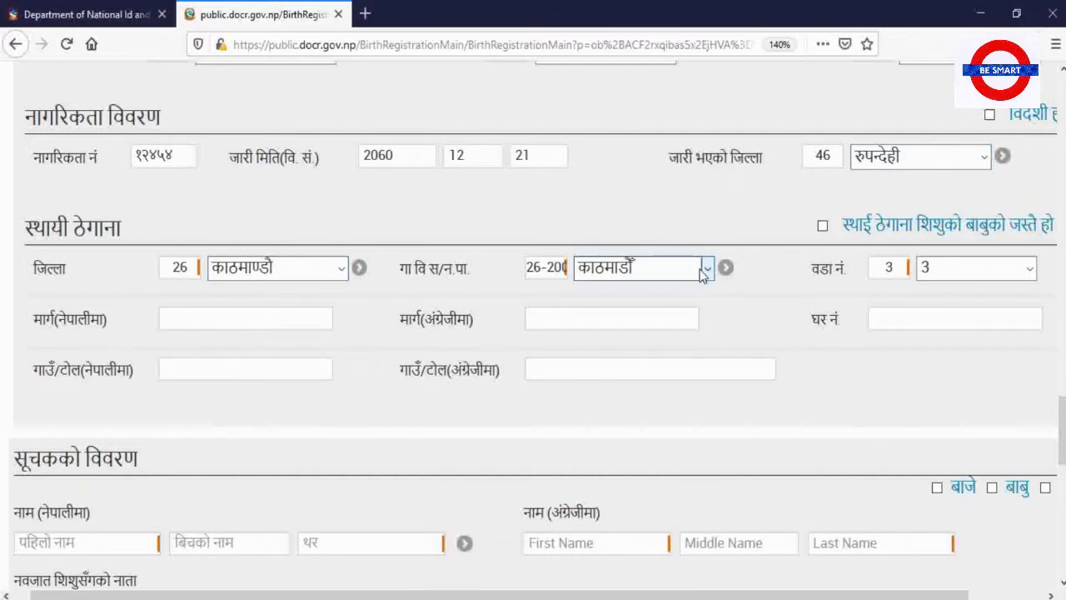
{"action": "left_click", "coordinate": [824, 227]}
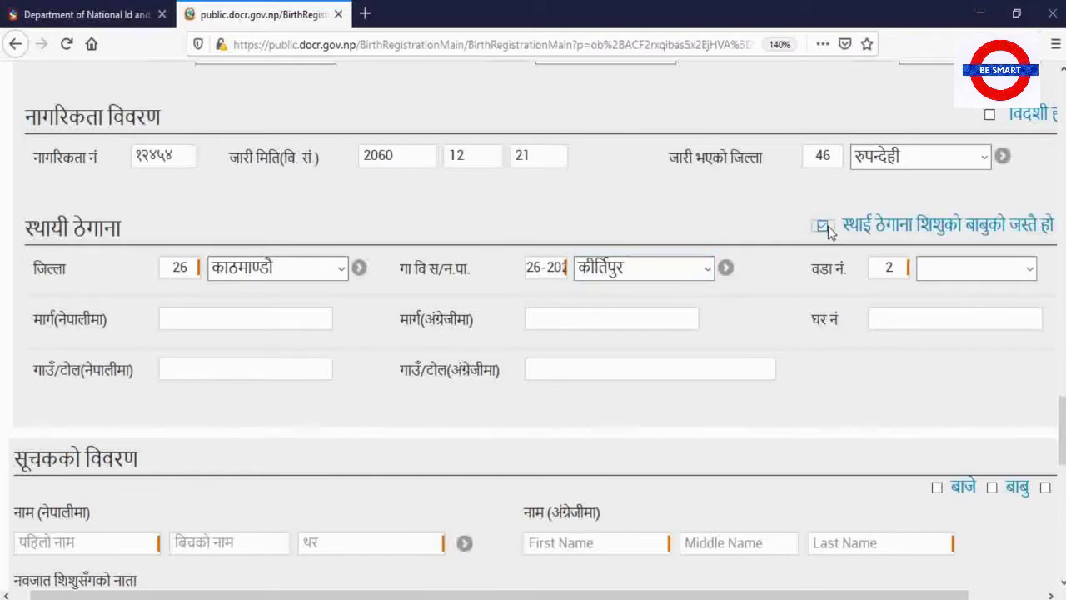
{"action": "scroll", "coordinate": [491, 306], "scroll_direction": "down", "scroll_amount": 5}
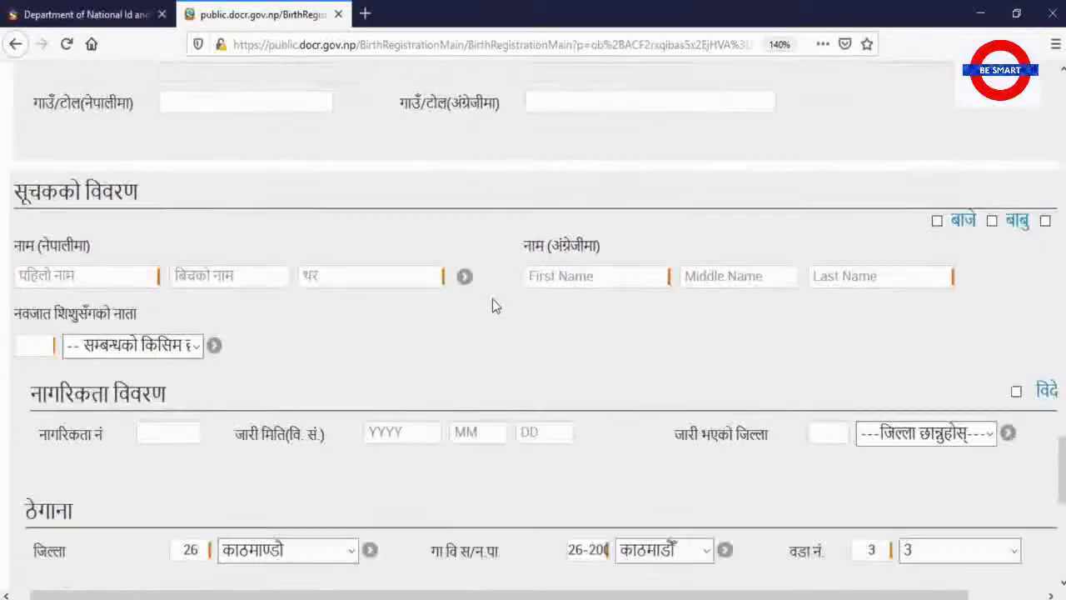
{"action": "scroll", "coordinate": [491, 306], "scroll_direction": "up", "scroll_amount": 4}
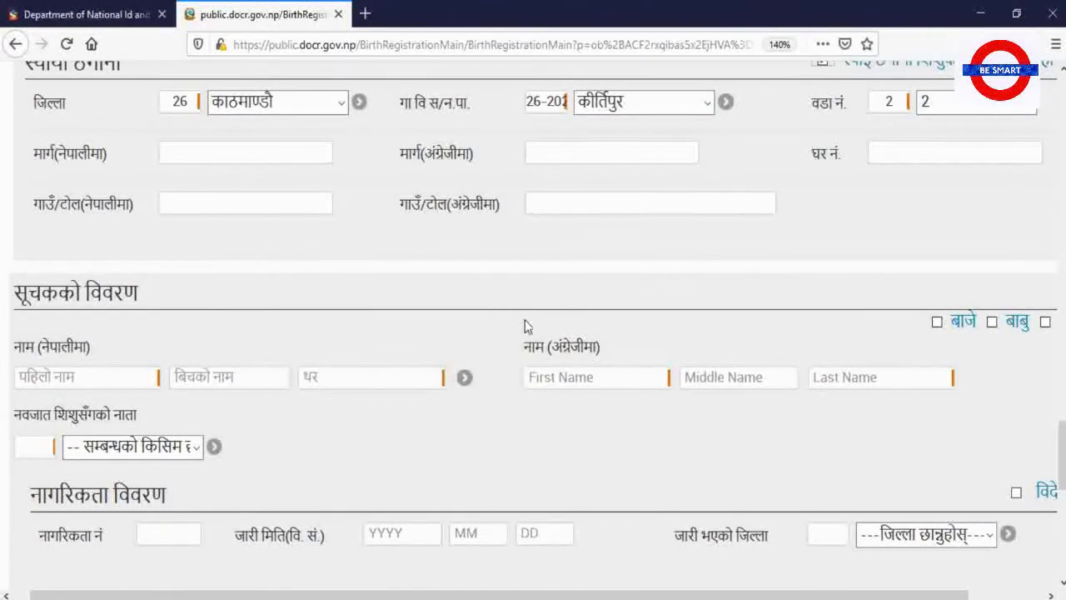
{"action": "left_click_drag", "start_coordinate": [498, 593], "coordinate": [510, 595]}
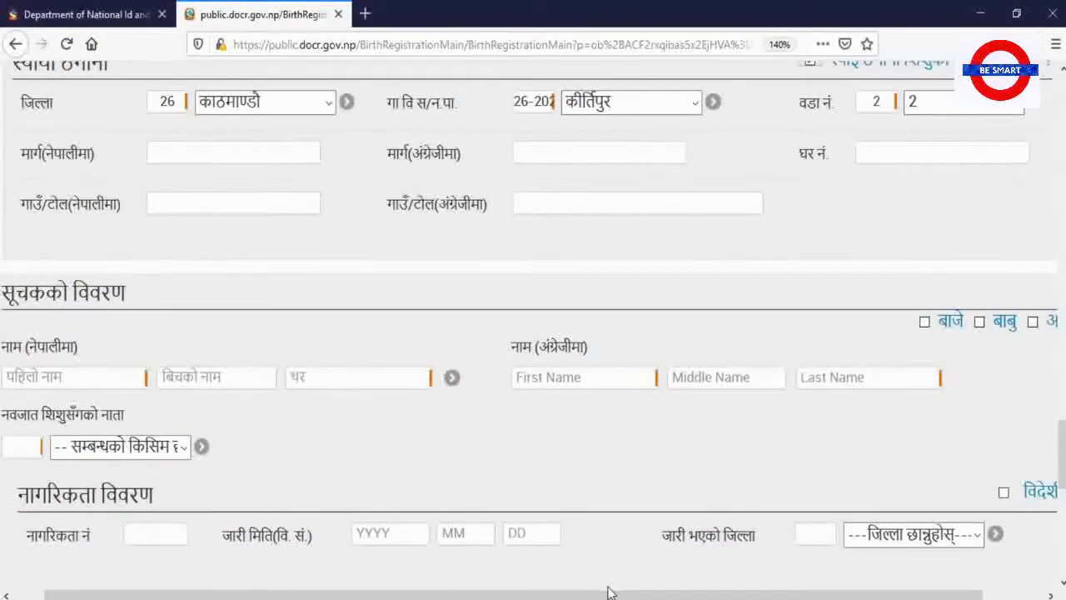
{"action": "left_click_drag", "start_coordinate": [615, 596], "coordinate": [550, 588]}
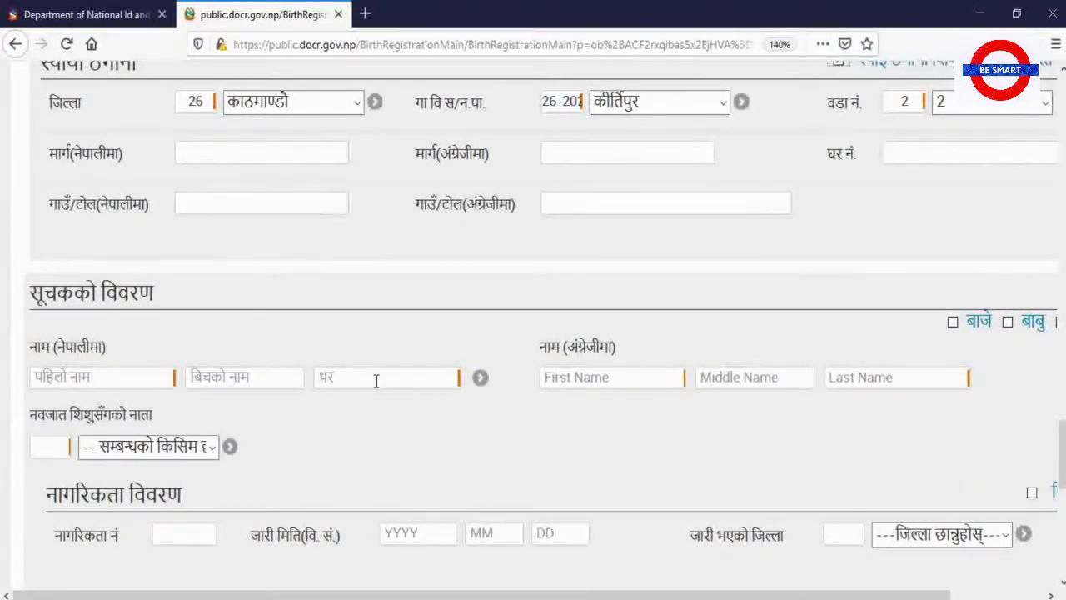
Fill the informant details from the father, relation बाबु
{"action": "left_click", "coordinate": [215, 451]}
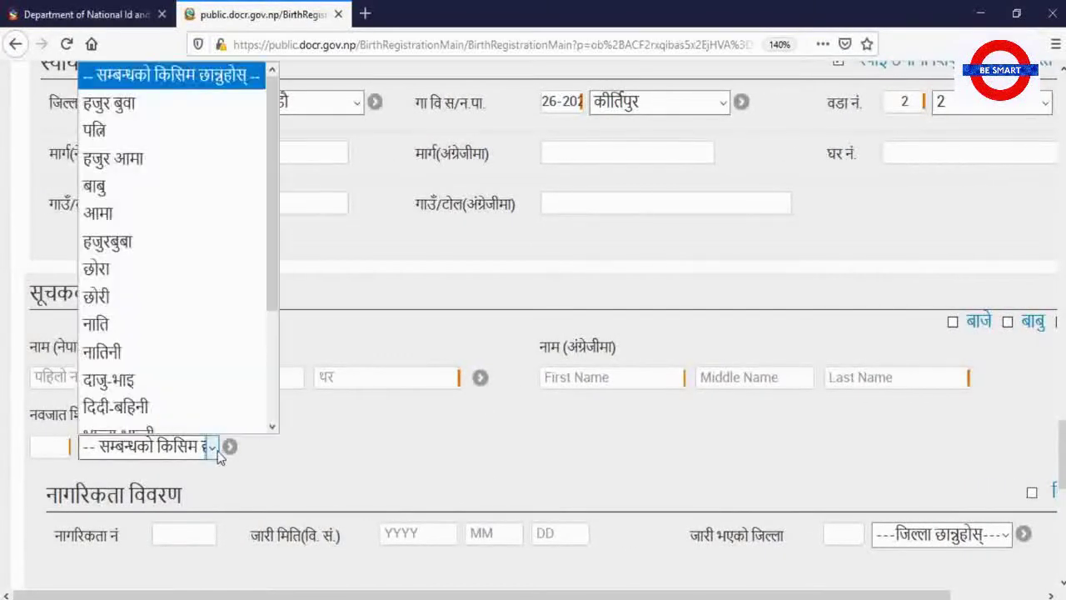
{"action": "left_click", "coordinate": [218, 454]}
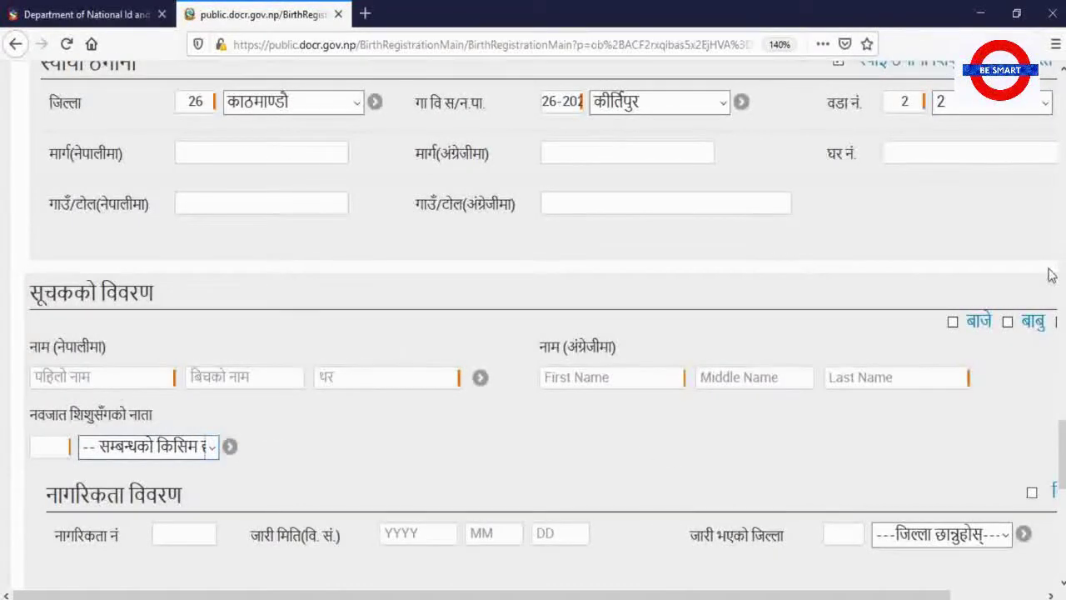
{"action": "left_click_drag", "start_coordinate": [742, 588], "coordinate": [805, 595]}
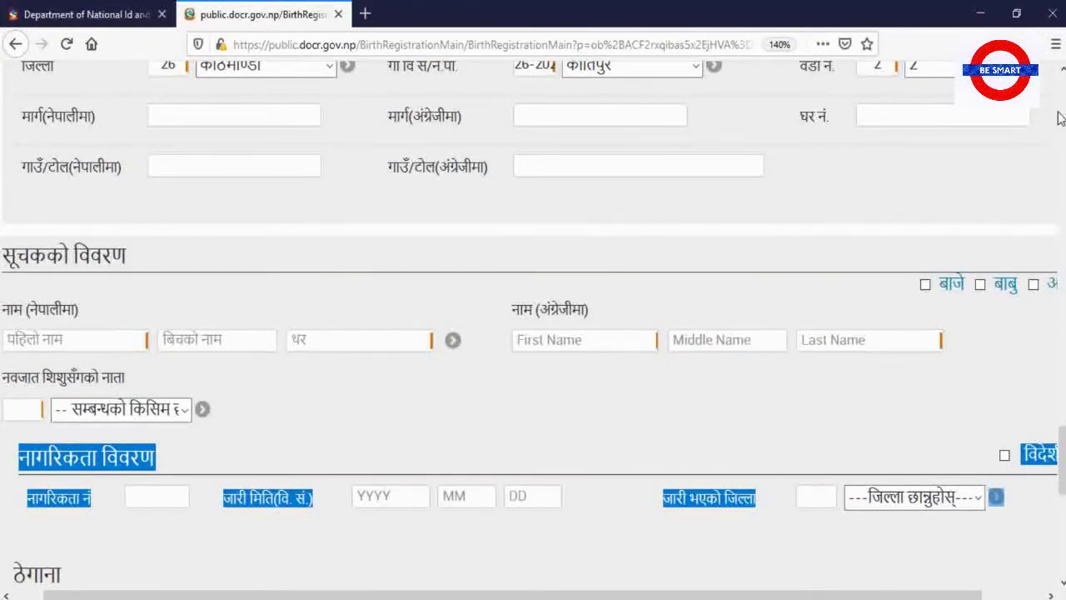
{"action": "left_click", "coordinate": [982, 285]}
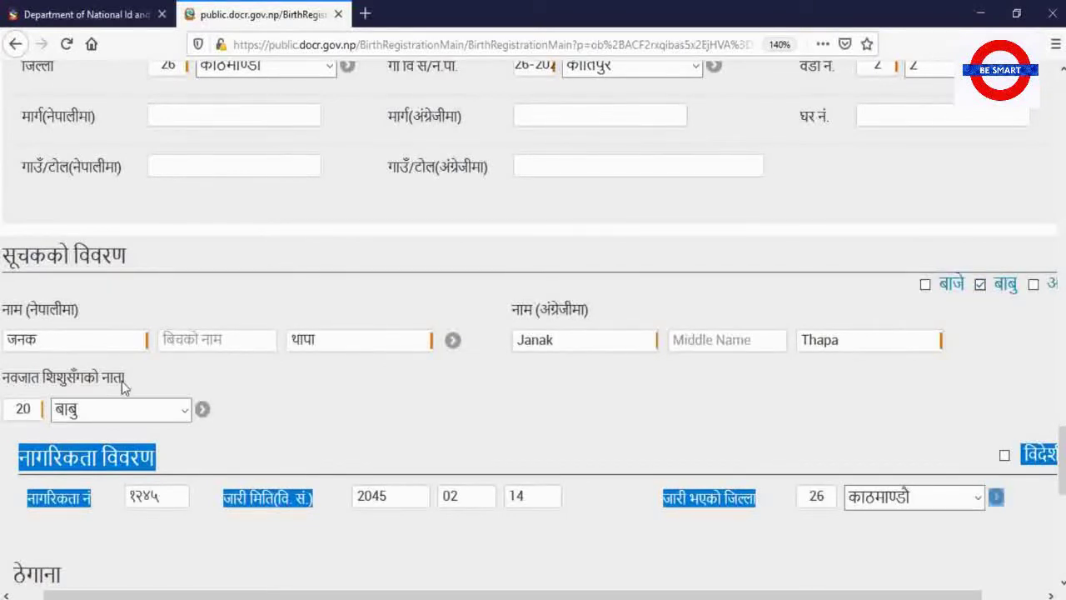
{"action": "scroll", "coordinate": [222, 377], "scroll_direction": "down", "scroll_amount": 3}
{"action": "scroll", "coordinate": [221, 381], "scroll_direction": "down", "scroll_amount": 2}
{"action": "left_click", "coordinate": [210, 237]}
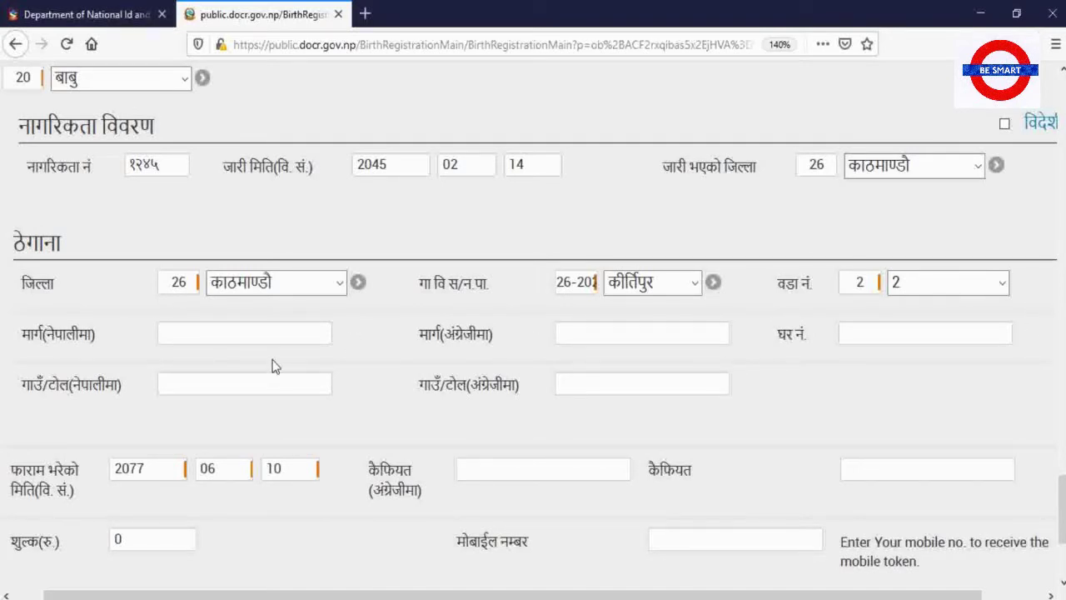
Enter the mobile number for receiving the token and submit the birth registration form
{"action": "scroll", "coordinate": [275, 367], "scroll_direction": "down", "scroll_amount": 3}
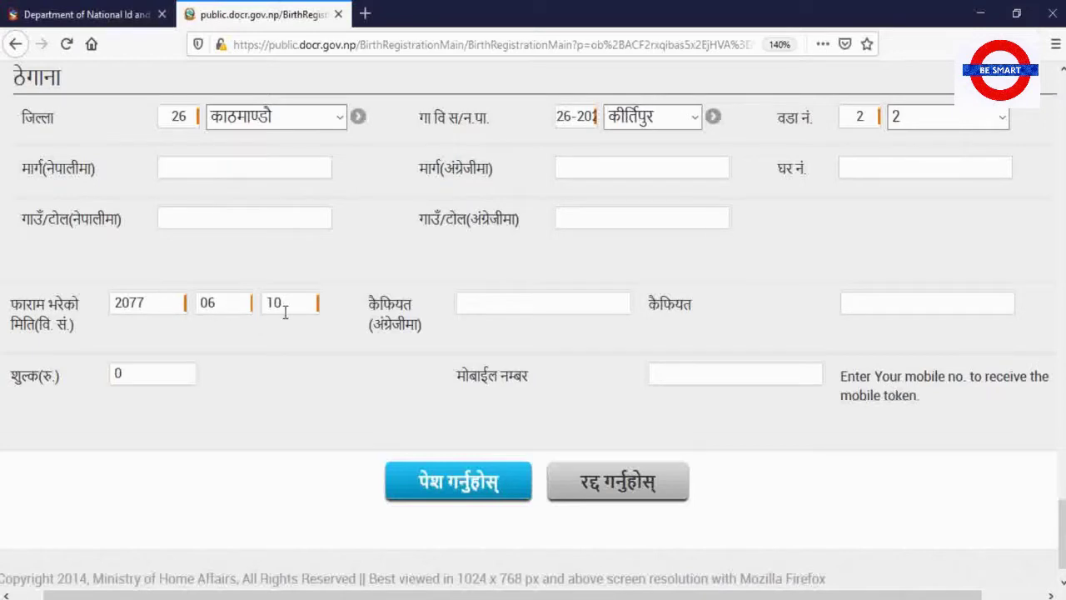
{"action": "left_click", "coordinate": [499, 306]}
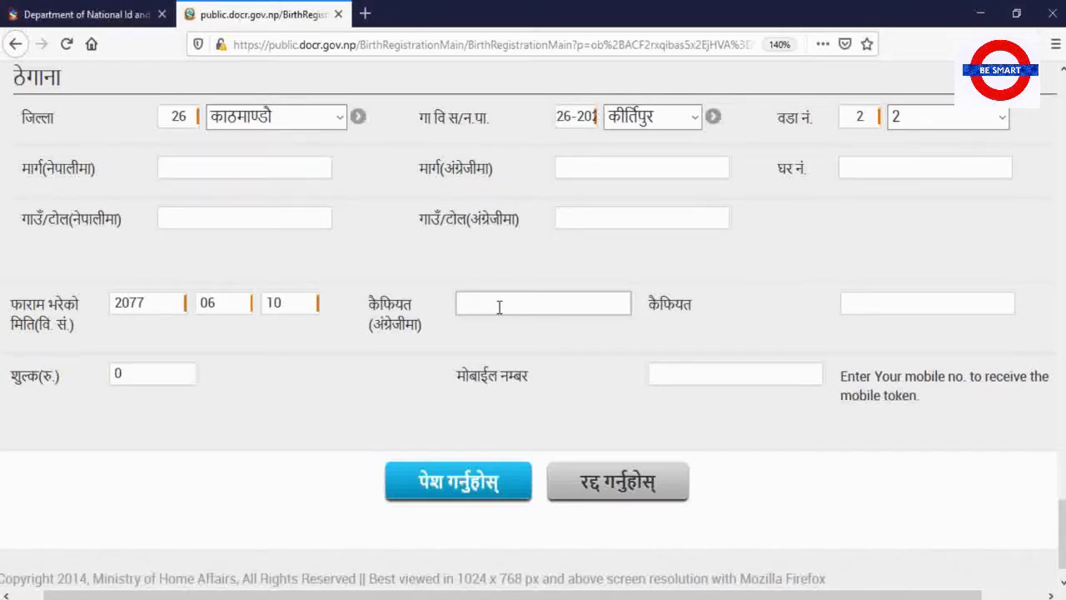
{"action": "left_click", "coordinate": [886, 303]}
{"action": "left_click", "coordinate": [673, 372]}
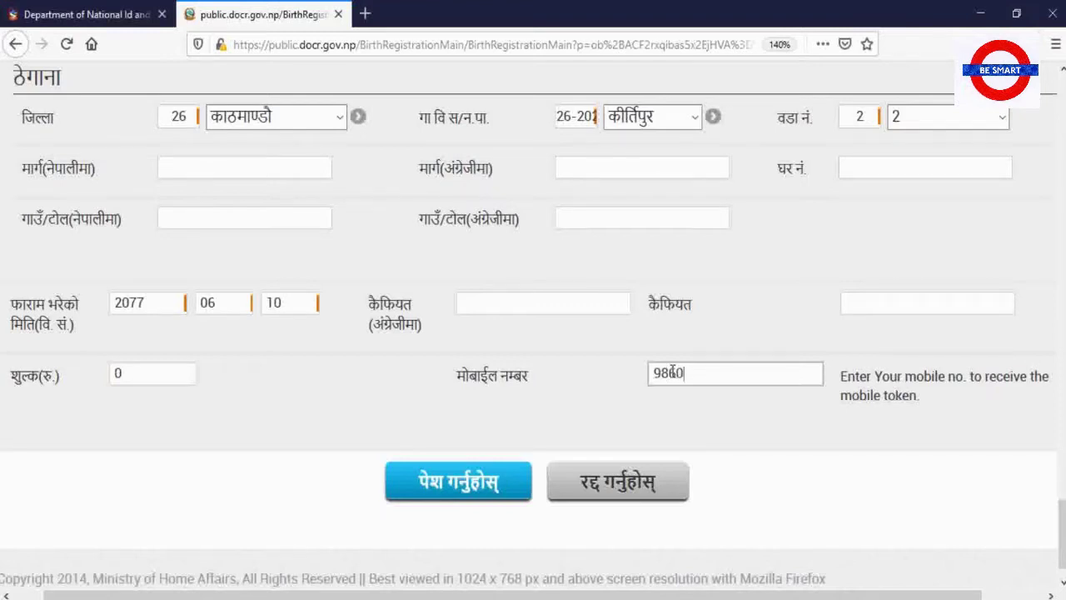
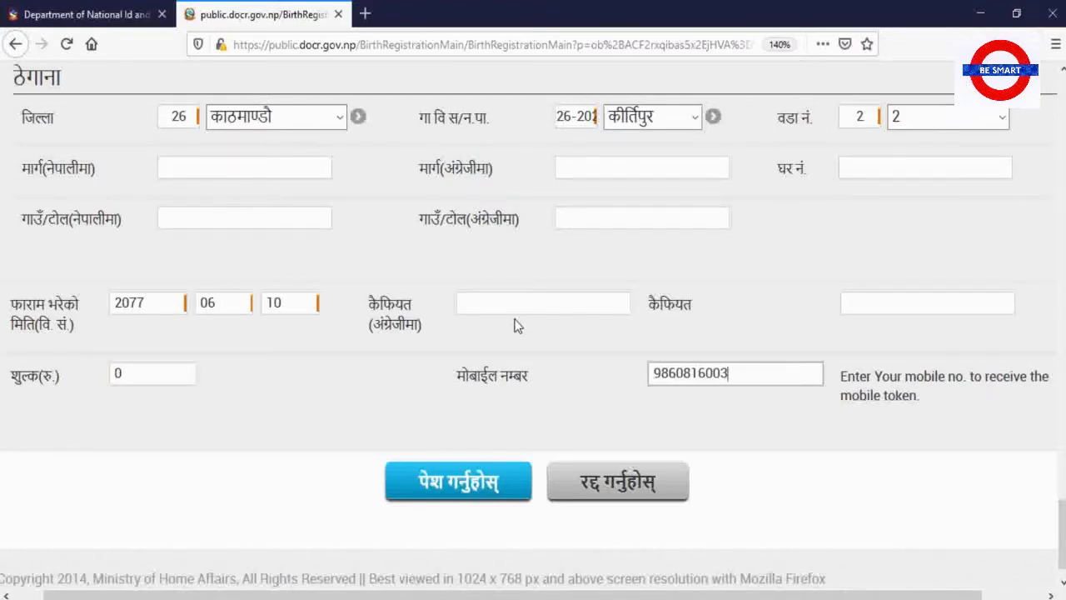
{"action": "left_click", "coordinate": [477, 489]}
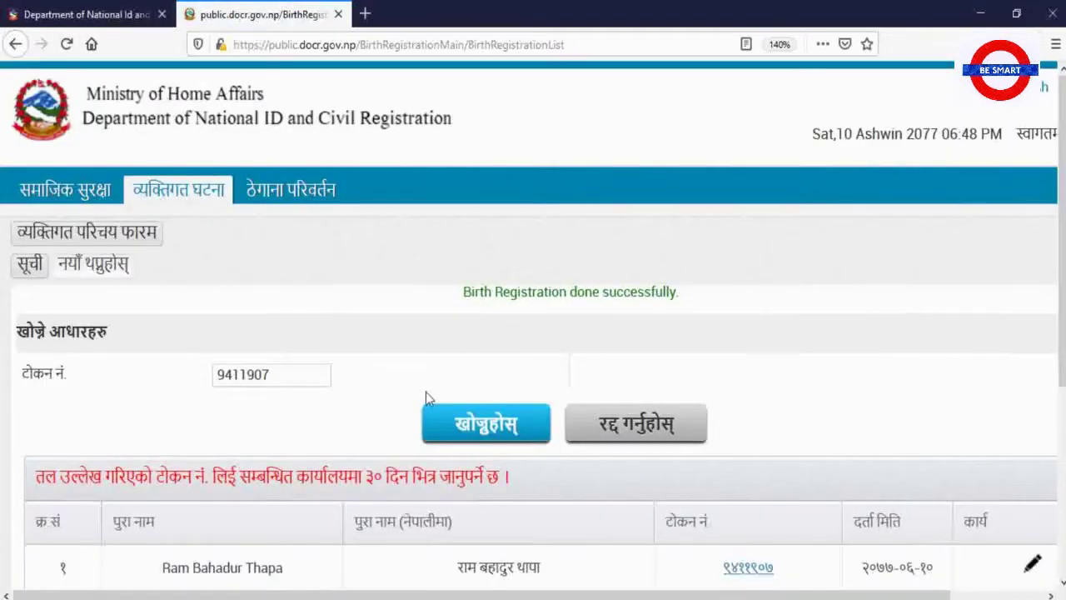
Review the success message and results list, selecting the new record's token number
{"action": "scroll", "coordinate": [313, 444], "scroll_direction": "down", "scroll_amount": 3}
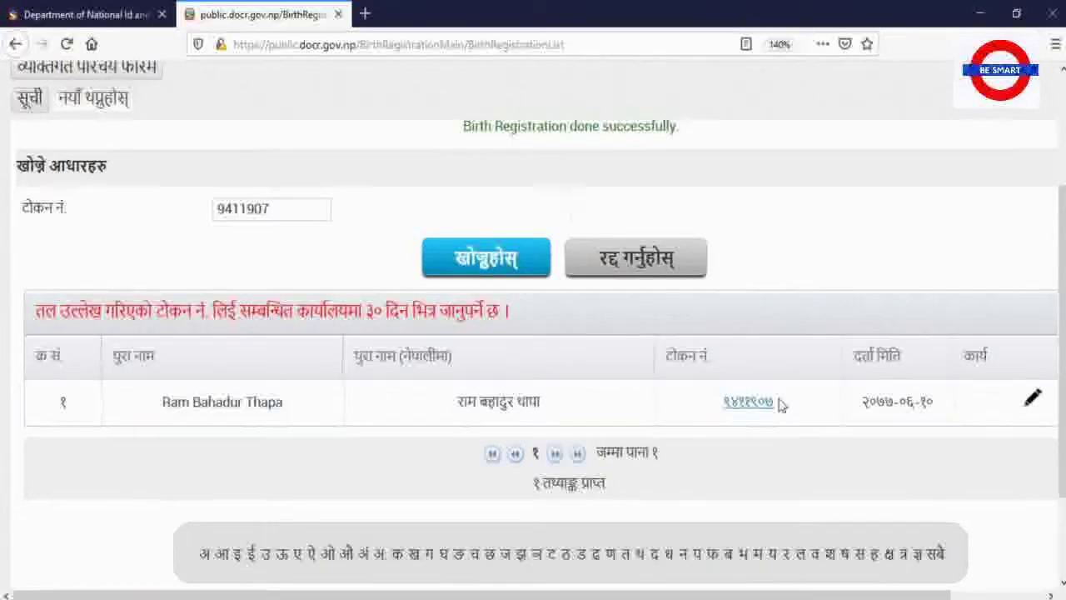
{"action": "left_click_drag", "start_coordinate": [723, 403], "coordinate": [782, 414]}
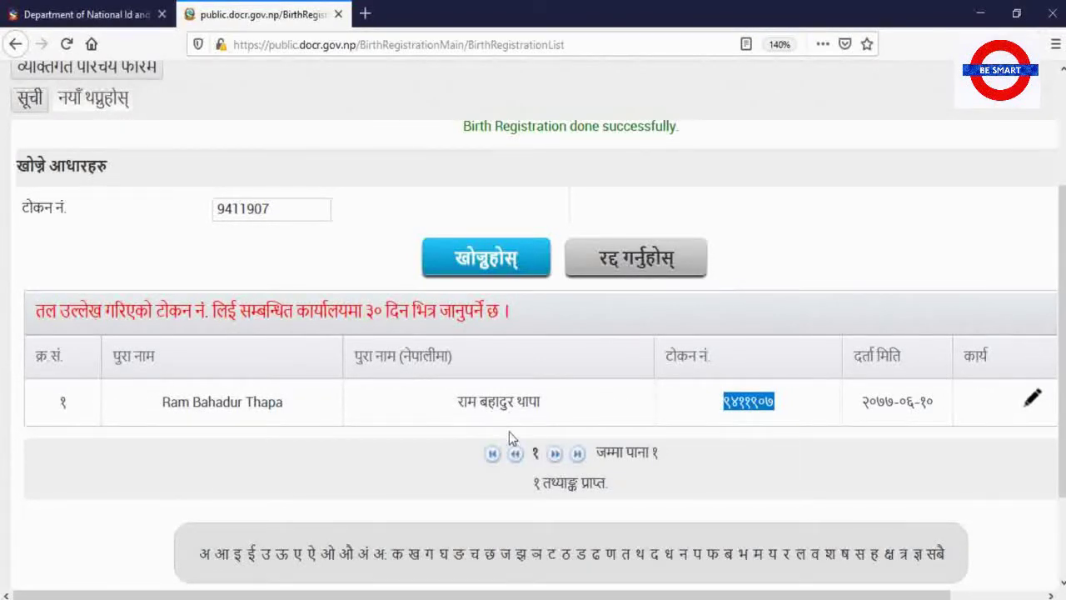
{"action": "scroll", "coordinate": [509, 433], "scroll_direction": "up", "scroll_amount": 3}
{"action": "scroll", "coordinate": [509, 433], "scroll_direction": "down", "scroll_amount": 3}
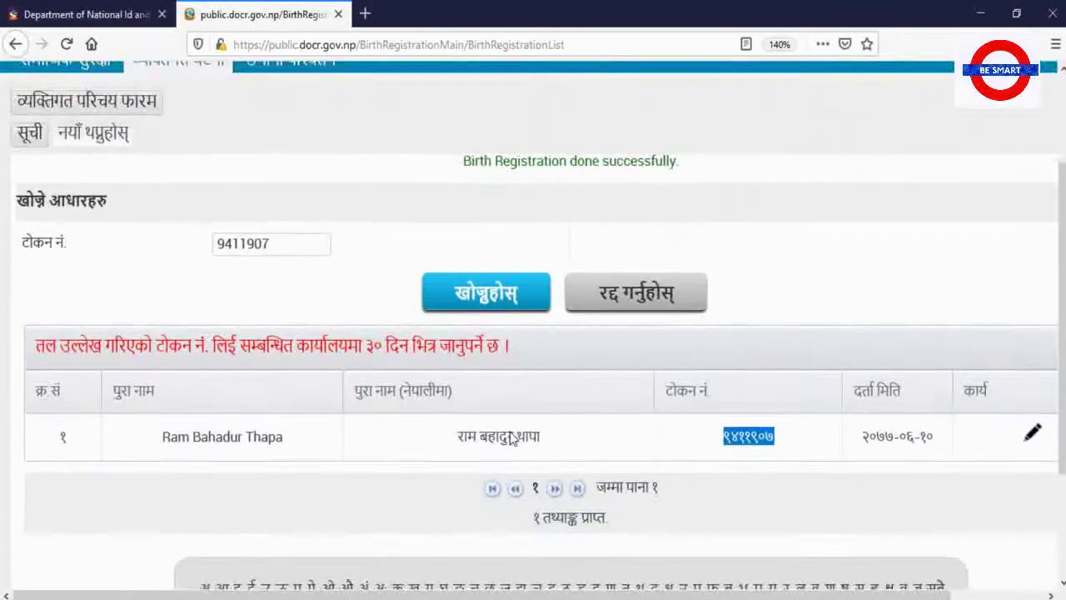
{"action": "scroll", "coordinate": [509, 433], "scroll_direction": "up", "scroll_amount": 3}
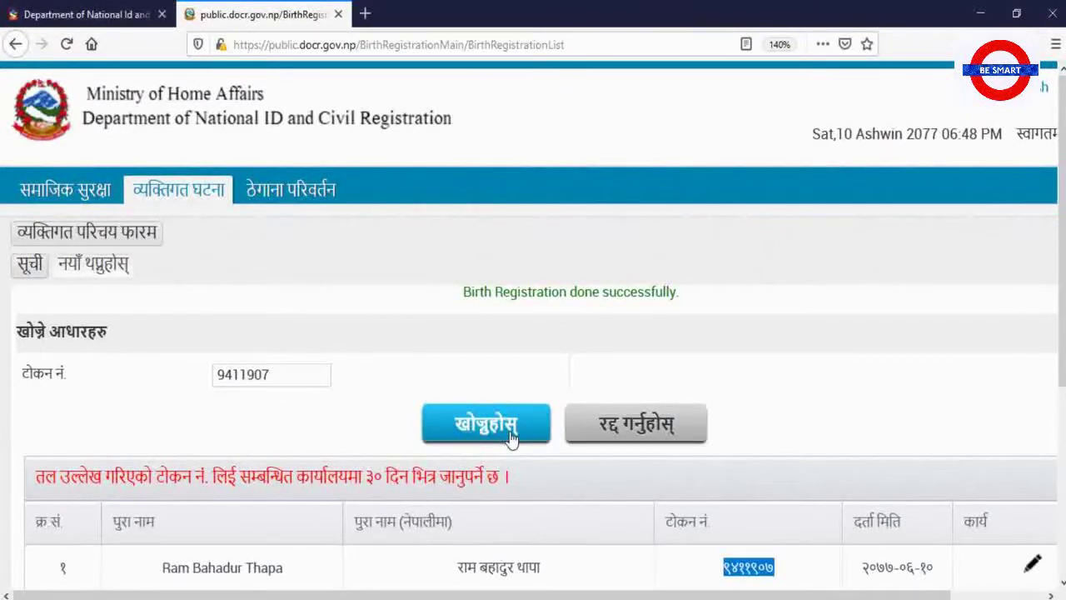
{"action": "scroll", "coordinate": [511, 439], "scroll_direction": "down", "scroll_amount": 3}
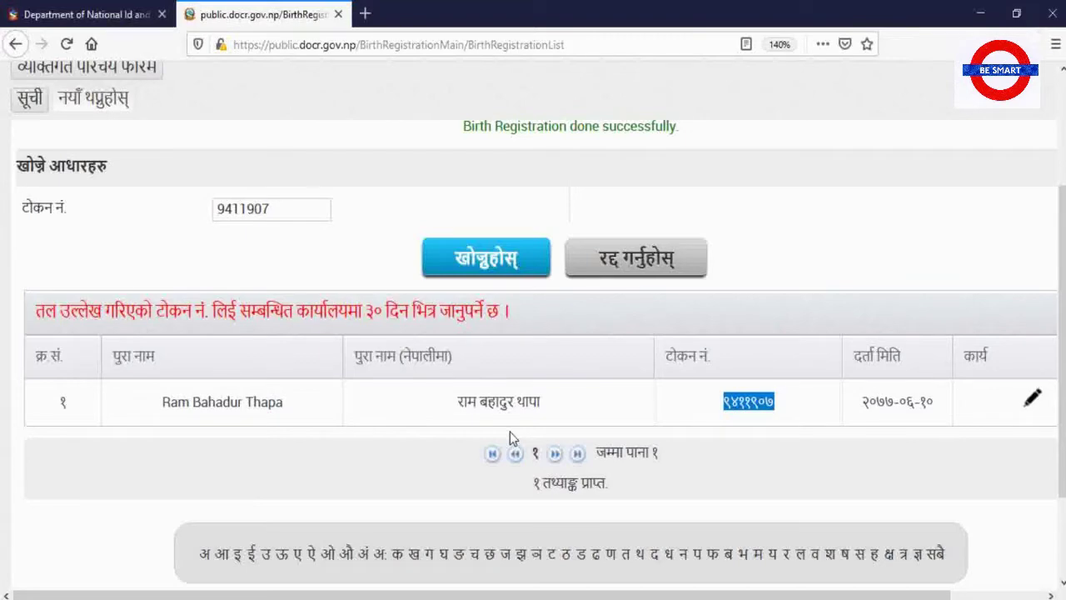
{"action": "scroll", "coordinate": [493, 462], "scroll_direction": "up", "scroll_amount": 3}
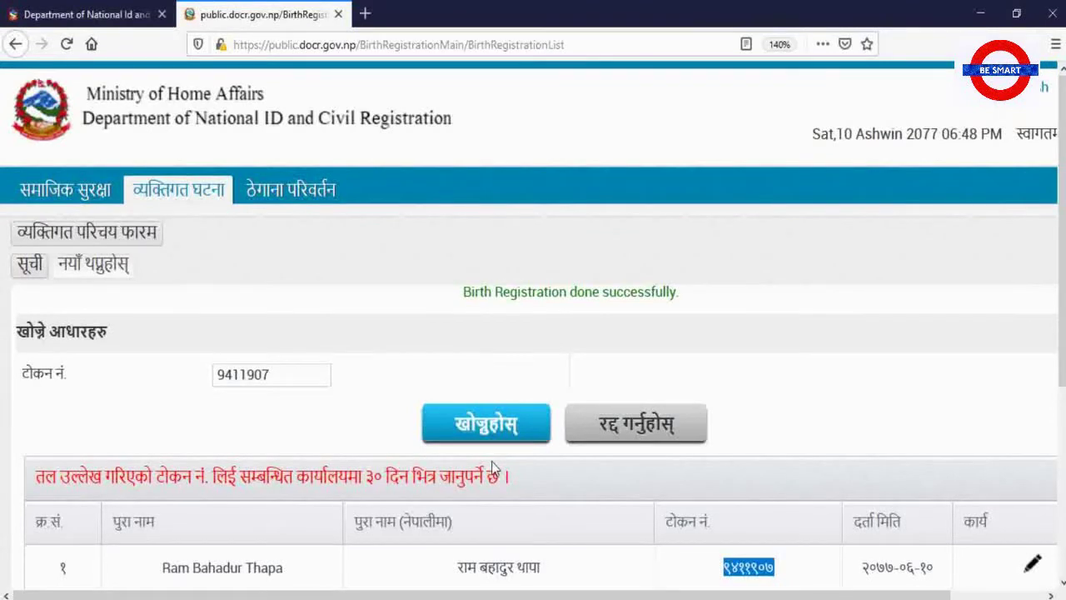
{"action": "scroll", "coordinate": [491, 468], "scroll_direction": "down", "scroll_amount": 3}
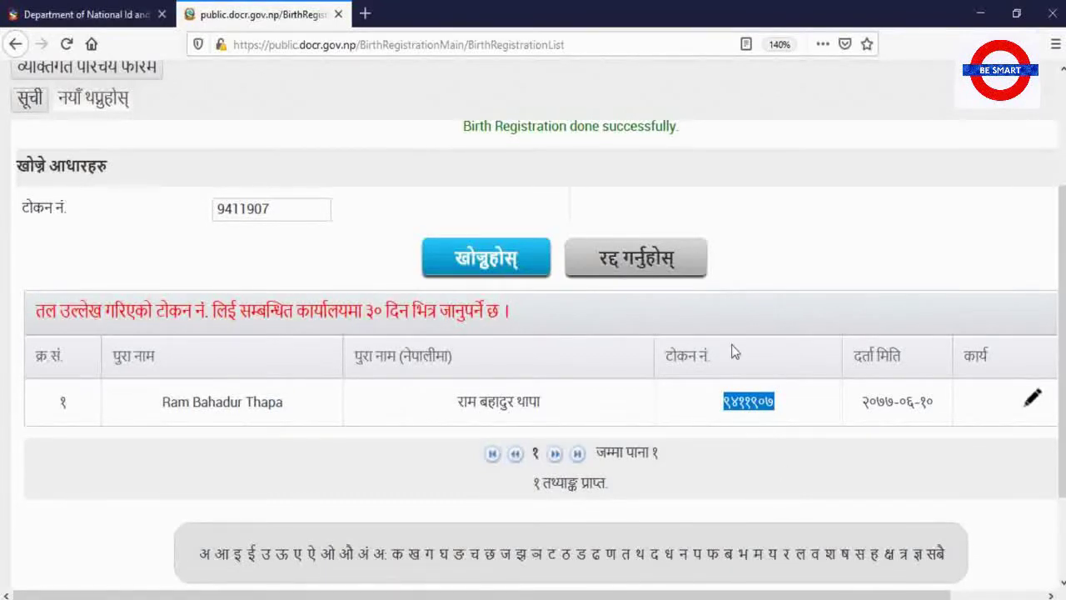
{"action": "left_click_drag", "start_coordinate": [783, 404], "coordinate": [708, 393]}
{"action": "left_click", "coordinate": [783, 412]}
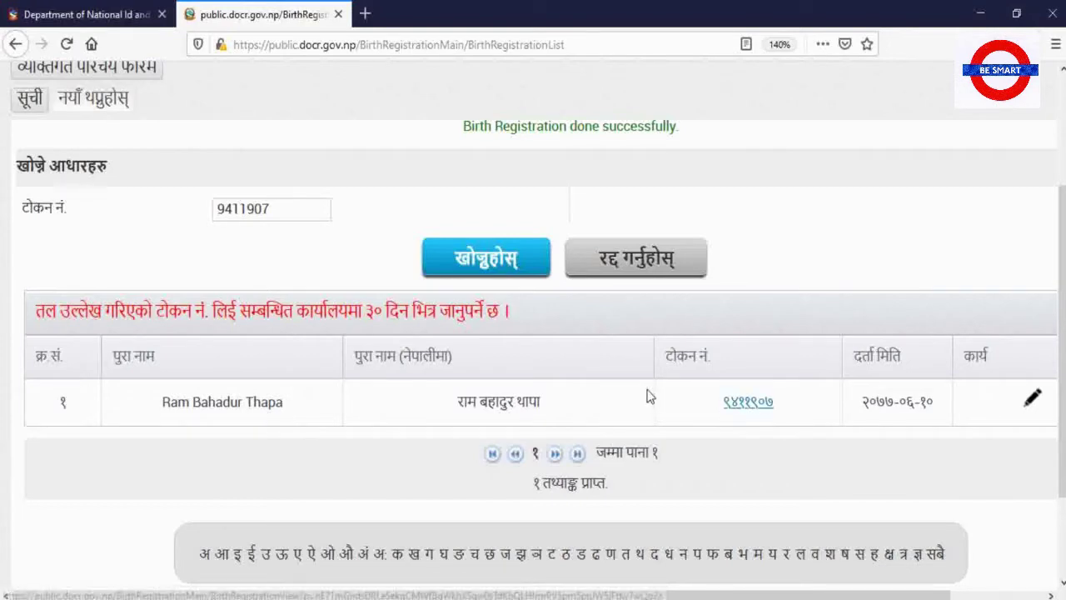
{"action": "scroll", "coordinate": [649, 398], "scroll_direction": "up", "scroll_amount": 3}
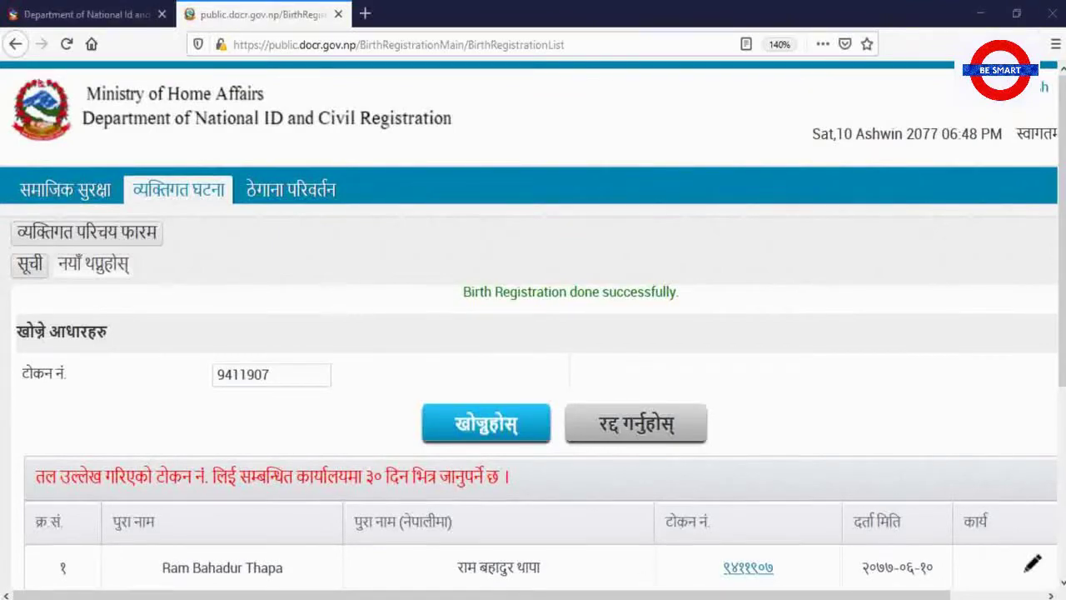
{"action": "mouse_move", "coordinate": [646, 595]}
{"action": "left_click", "coordinate": [655, 579]}
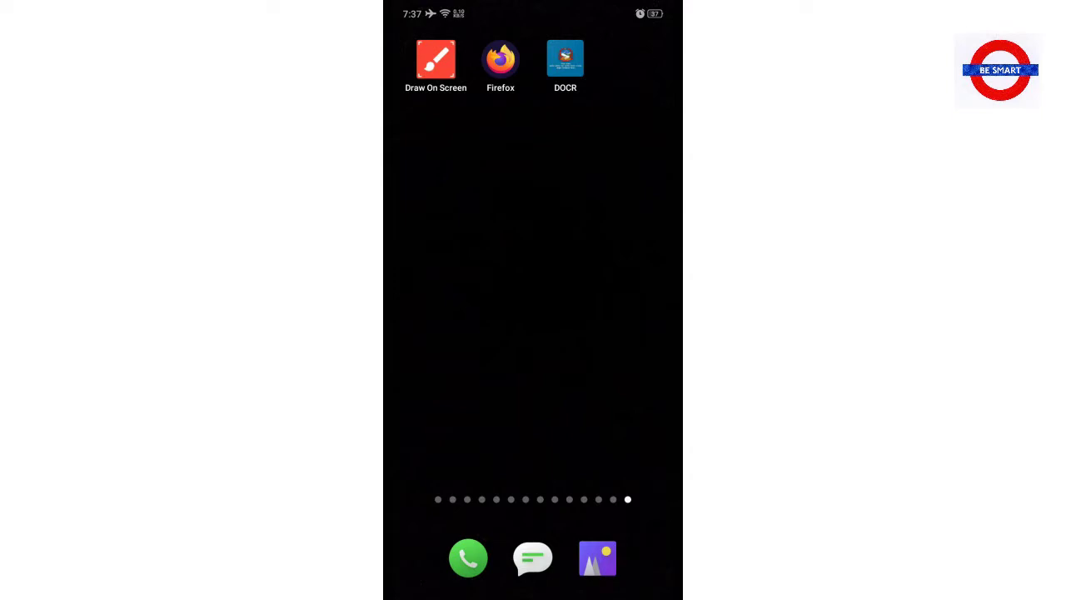
Swipe back through the home screen pages and bring up the app search
{"action": "left_click_drag", "start_coordinate": [483, 421], "coordinate": [607, 422]}
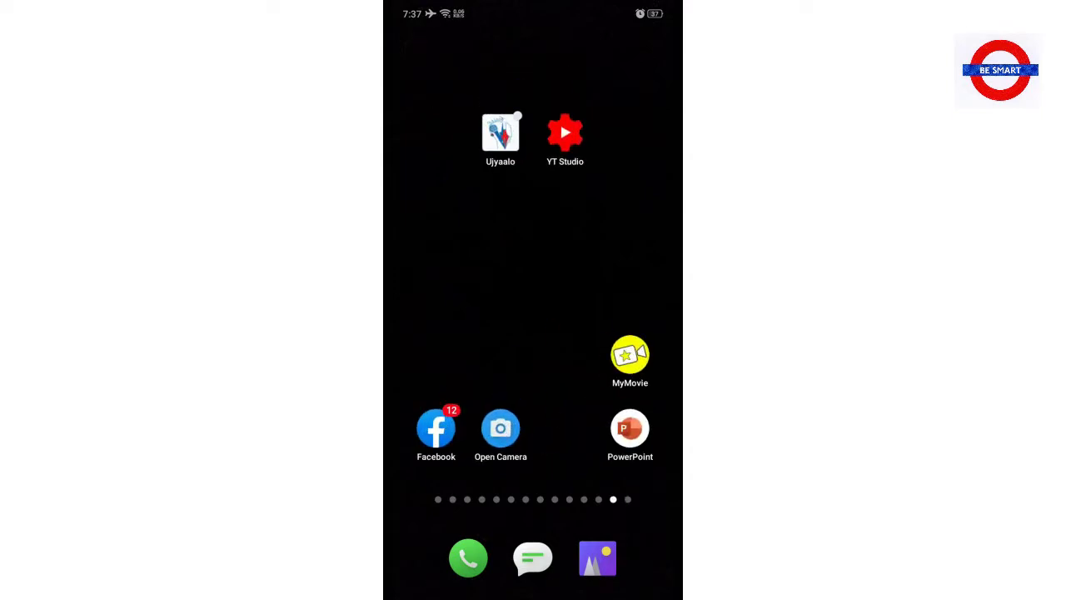
{"action": "left_click_drag", "start_coordinate": [483, 291], "coordinate": [608, 292]}
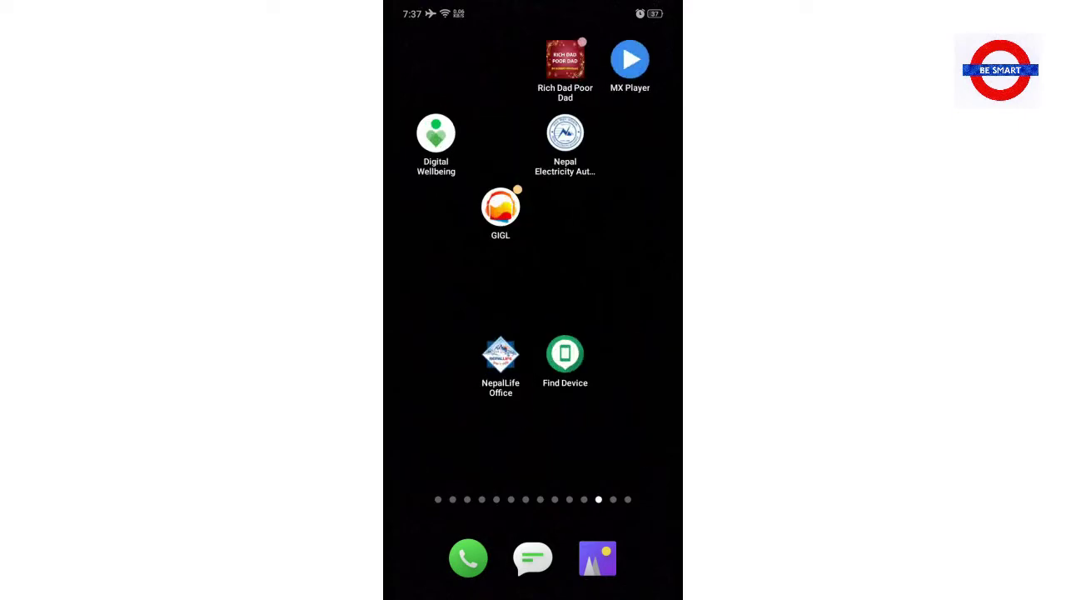
{"action": "left_click_drag", "start_coordinate": [483, 292], "coordinate": [608, 292]}
{"action": "left_click_drag", "start_coordinate": [483, 292], "coordinate": [608, 291]}
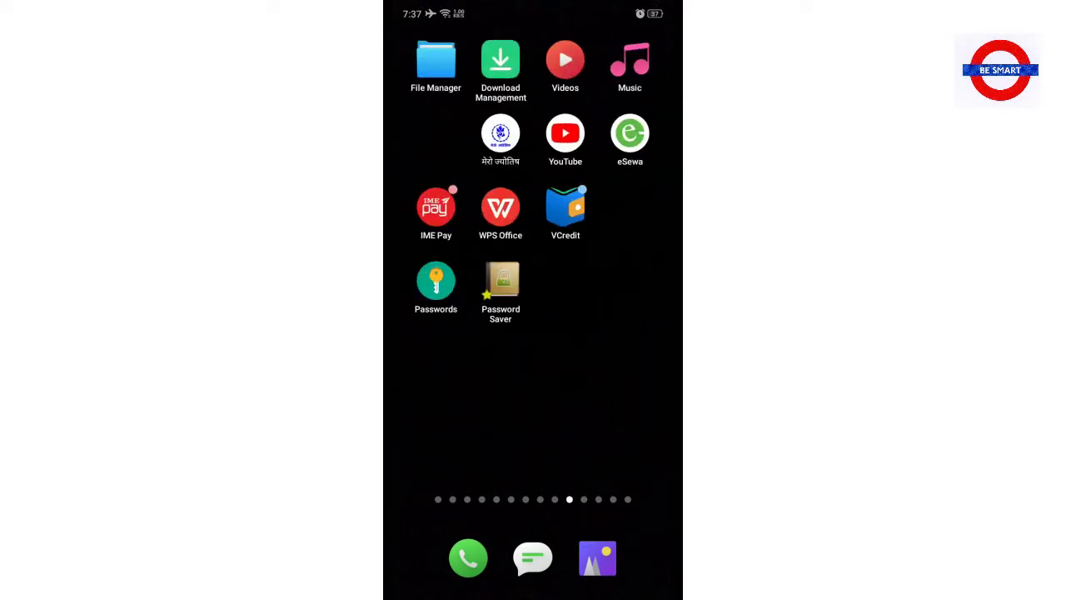
{"action": "left_click_drag", "start_coordinate": [483, 292], "coordinate": [608, 291]}
{"action": "left_click_drag", "start_coordinate": [483, 291], "coordinate": [608, 291]}
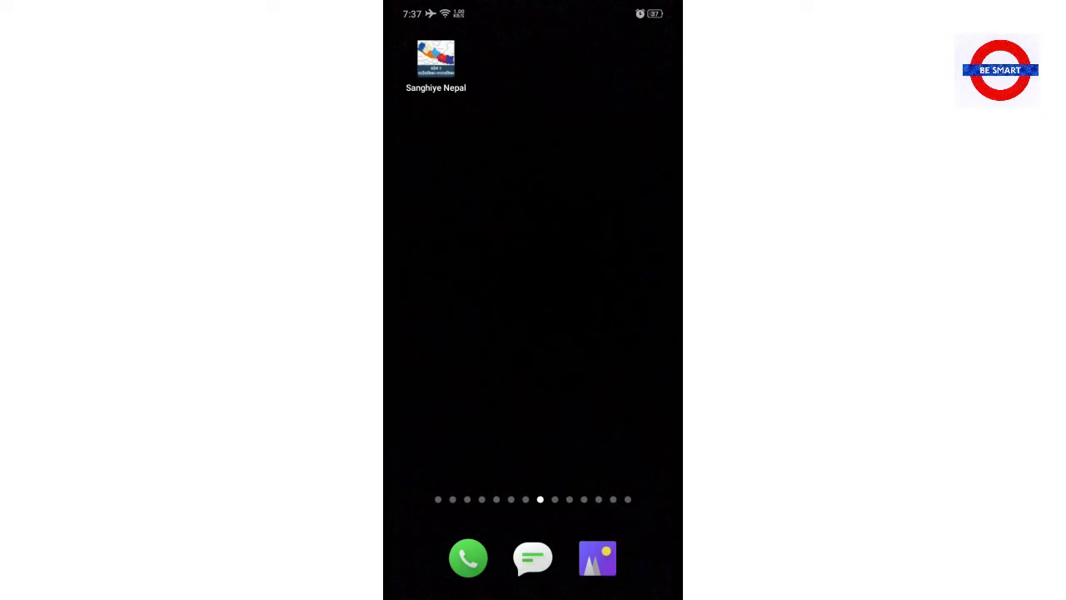
{"action": "left_click_drag", "start_coordinate": [499, 383], "coordinate": [633, 384]}
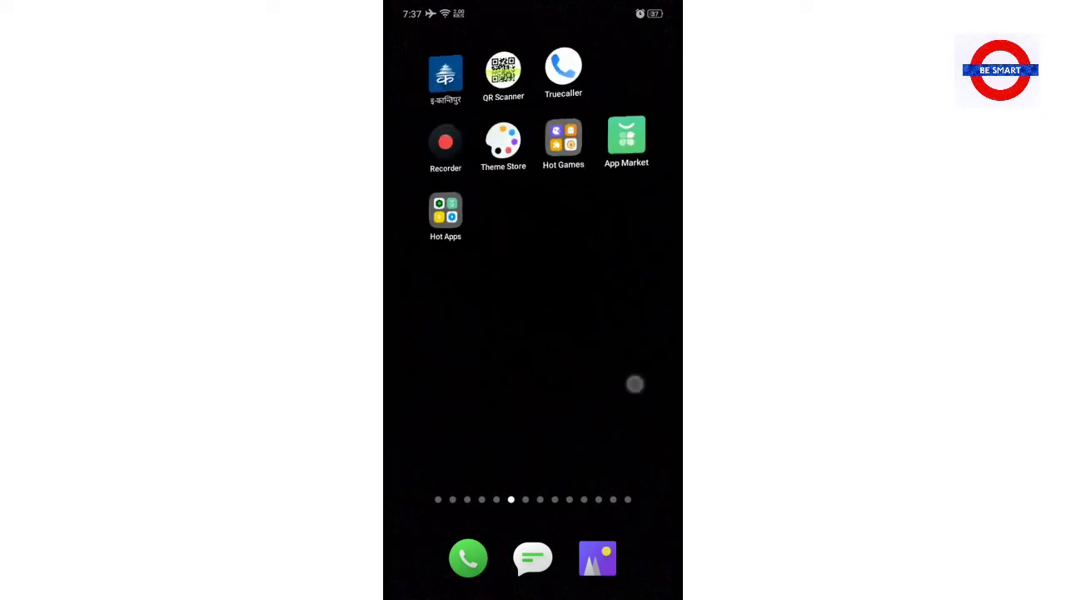
{"action": "left_click_drag", "start_coordinate": [530, 409], "coordinate": [634, 409]}
{"action": "left_click_drag", "start_coordinate": [562, 413], "coordinate": [558, 483]}
Search for 'chro' and launch Chrome from the results
{"action": "type", "text": "c"}
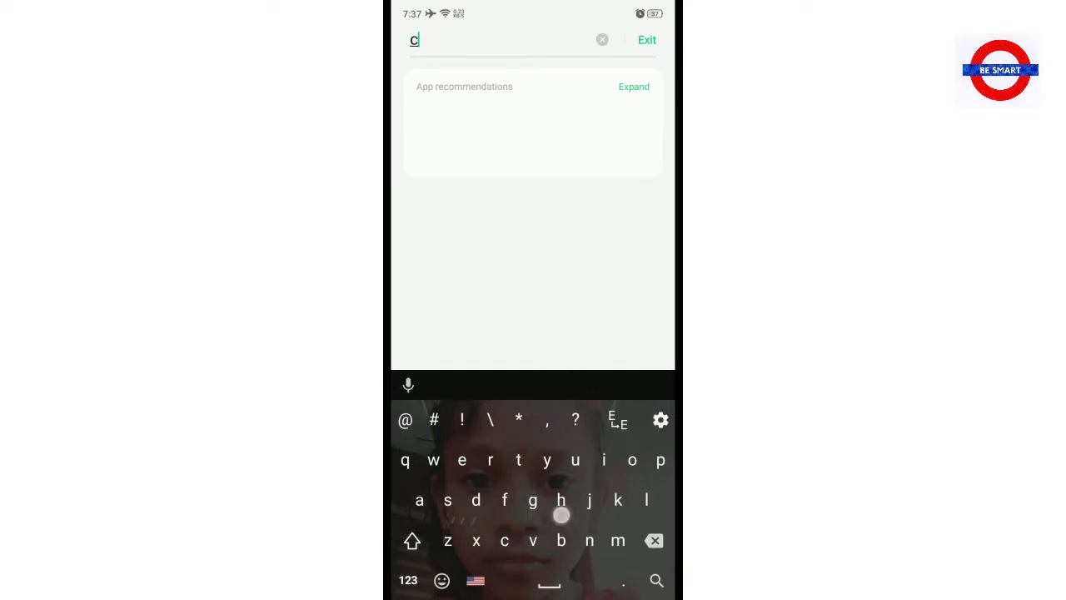
{"action": "type", "text": "hro"}
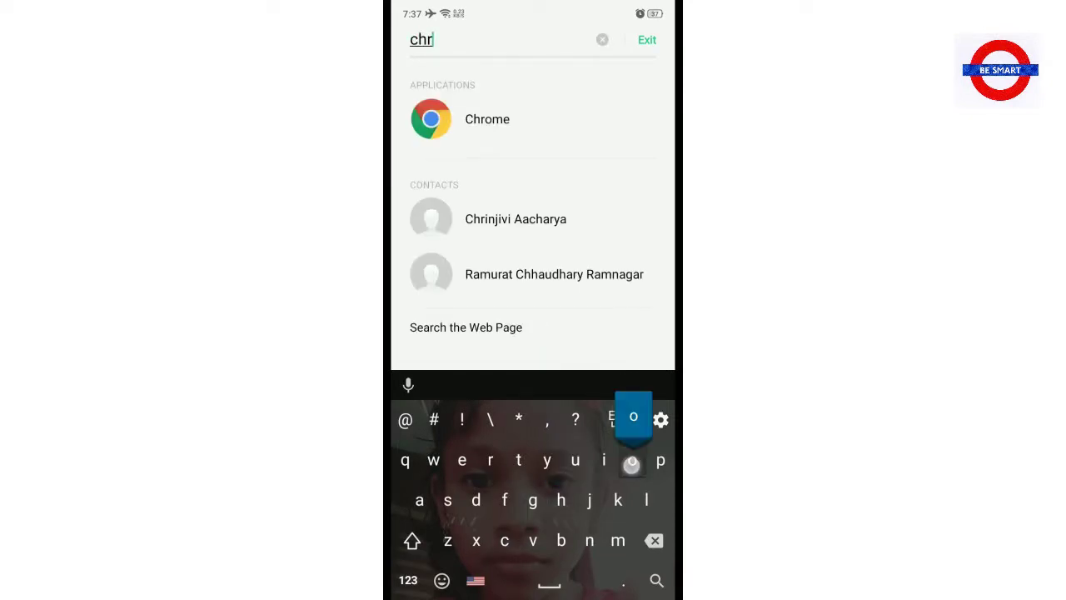
{"action": "left_click", "coordinate": [569, 117]}
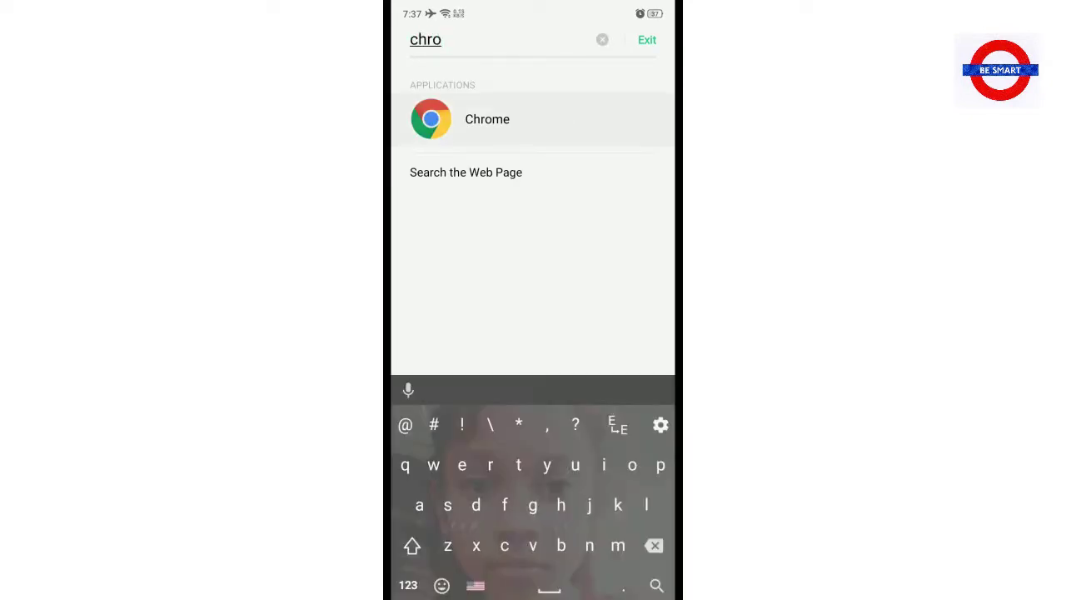
{"action": "left_click", "coordinate": [542, 331]}
{"action": "left_click", "coordinate": [604, 270]}
{"action": "left_click", "coordinate": [472, 324]}
{"action": "left_click", "coordinate": [539, 263]}
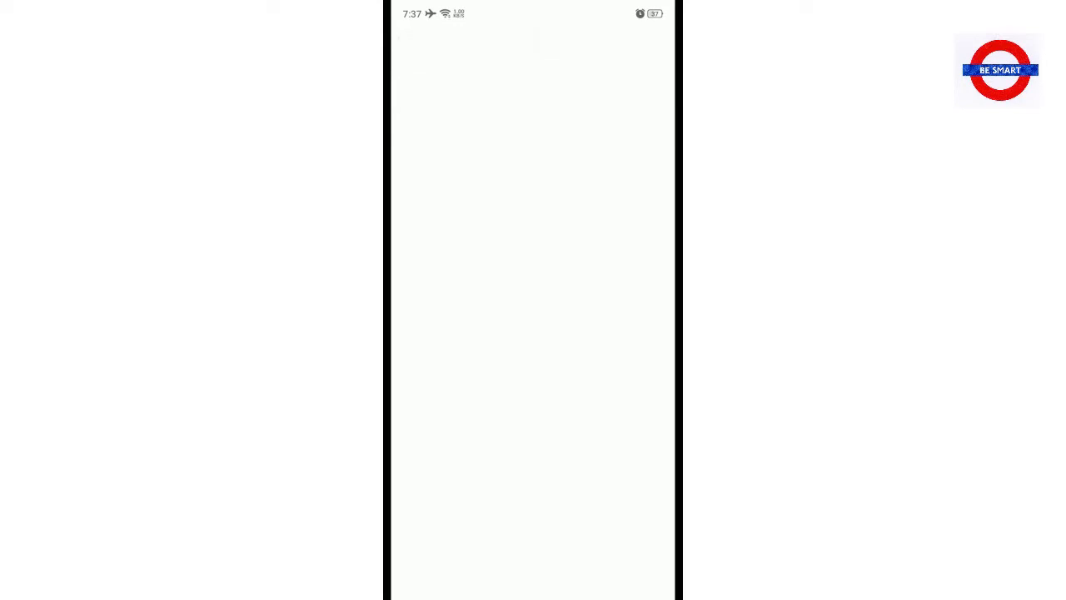
{"action": "left_click", "coordinate": [621, 42]}
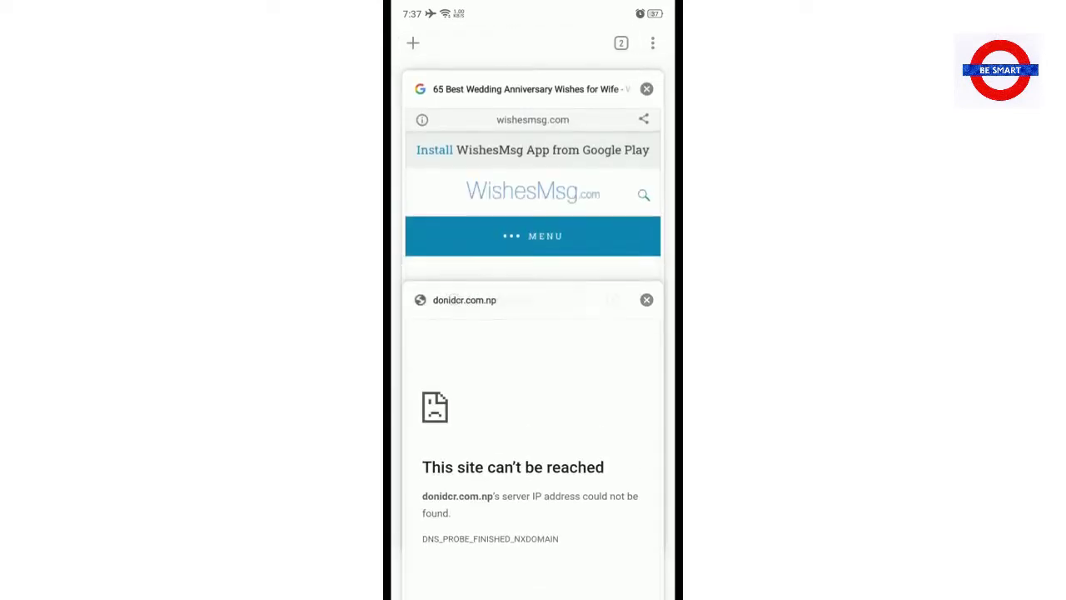
{"action": "left_click", "coordinate": [413, 42]}
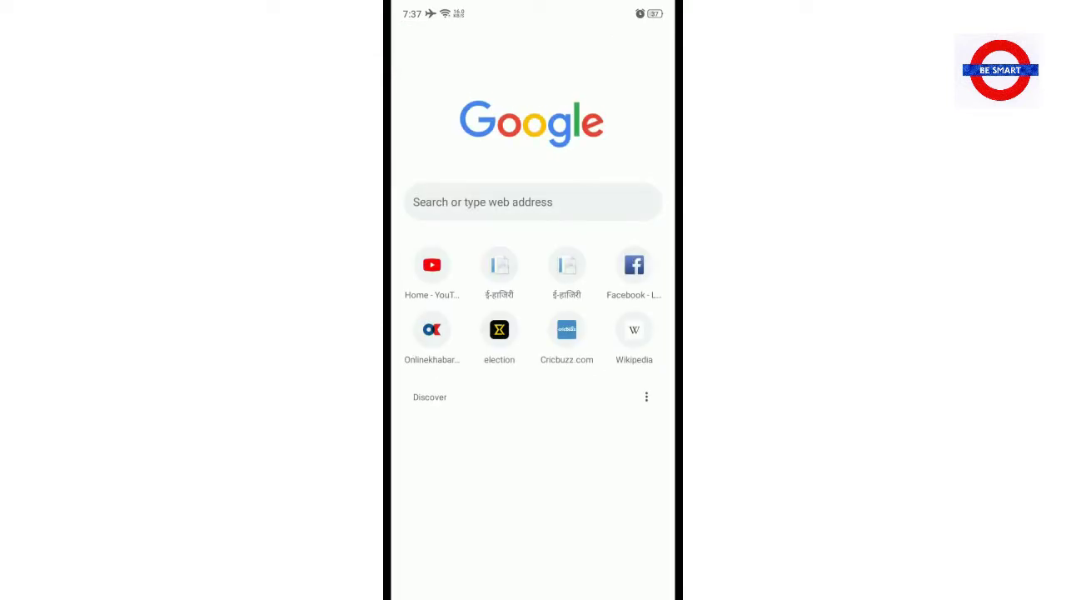
{"action": "left_click", "coordinate": [483, 201]}
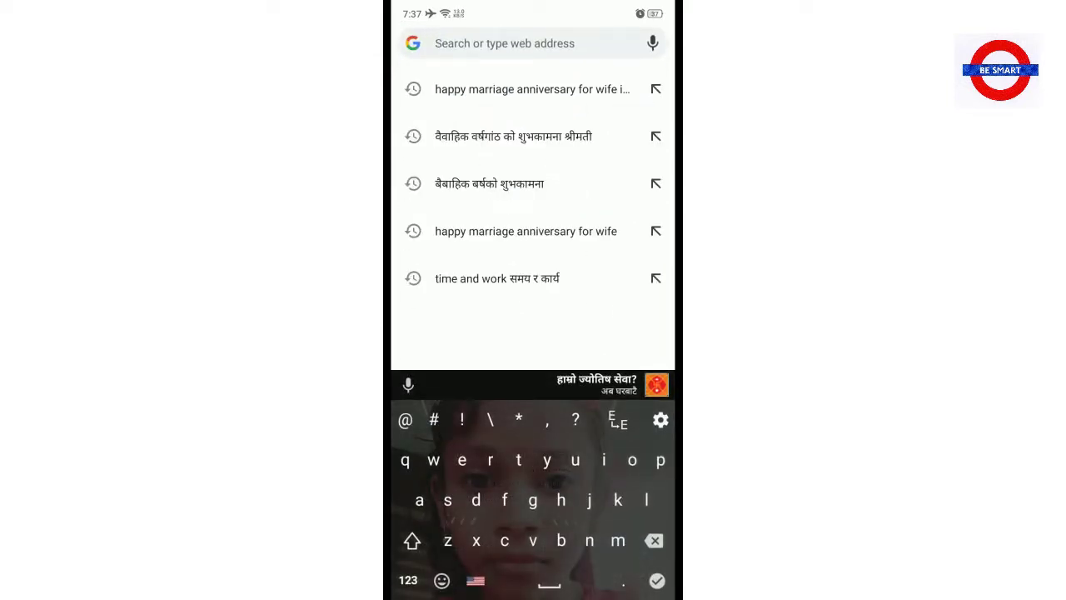
{"action": "type", "text": "www.doni"}
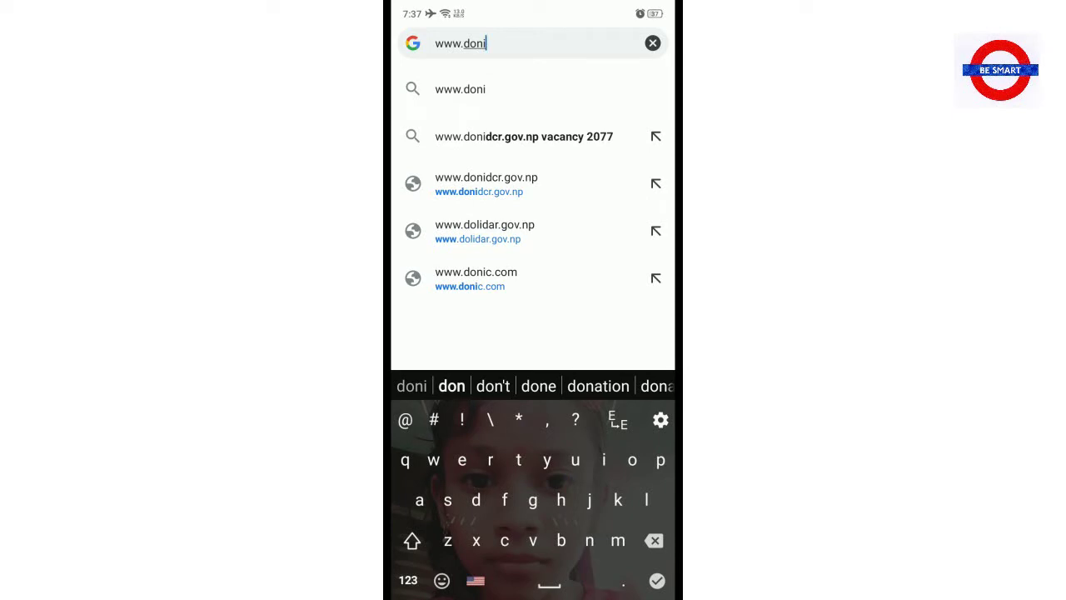
{"action": "type", "text": "dcr"}
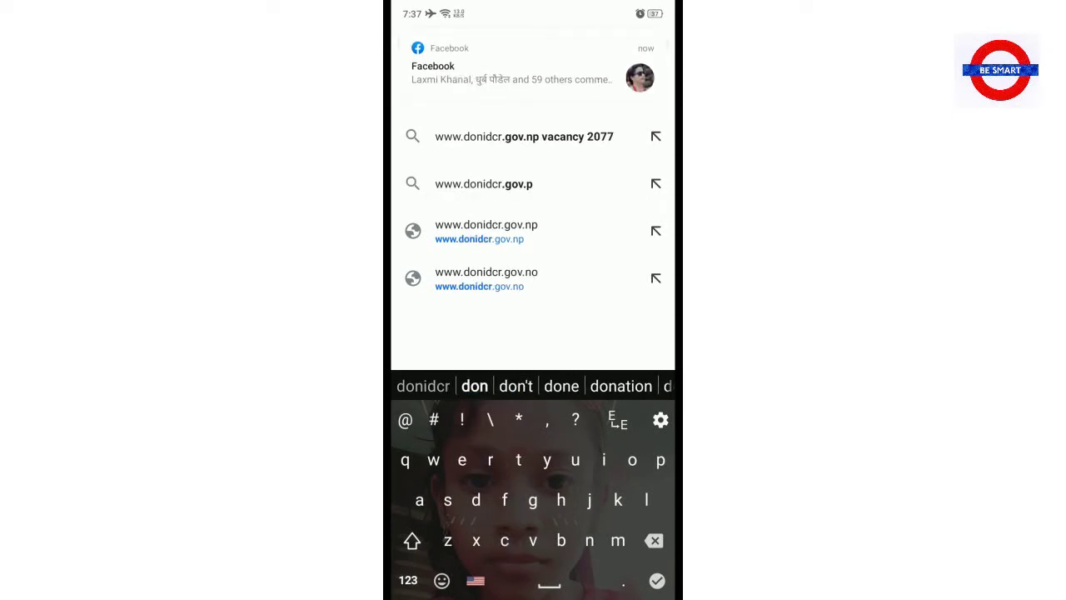
{"action": "type", "text": ".go"}
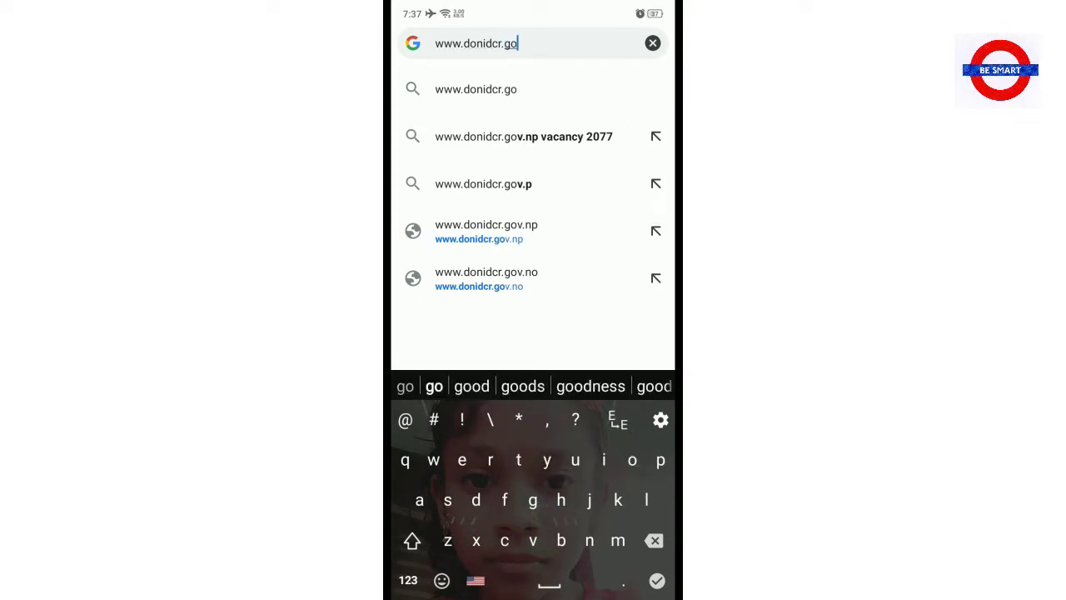
{"action": "type", "text": "v.n"}
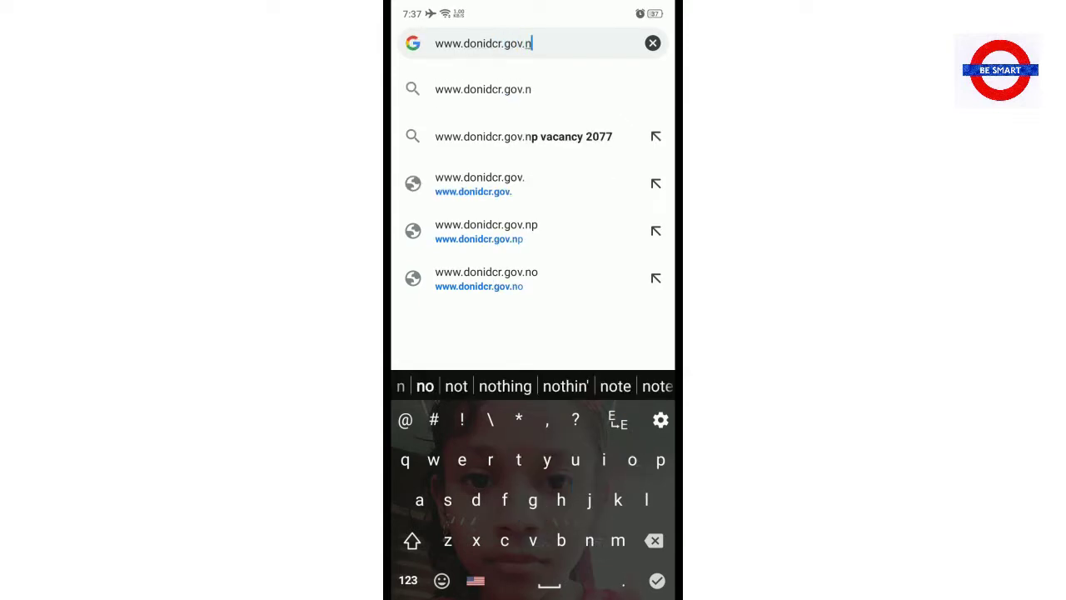
{"action": "type", "text": "p"}
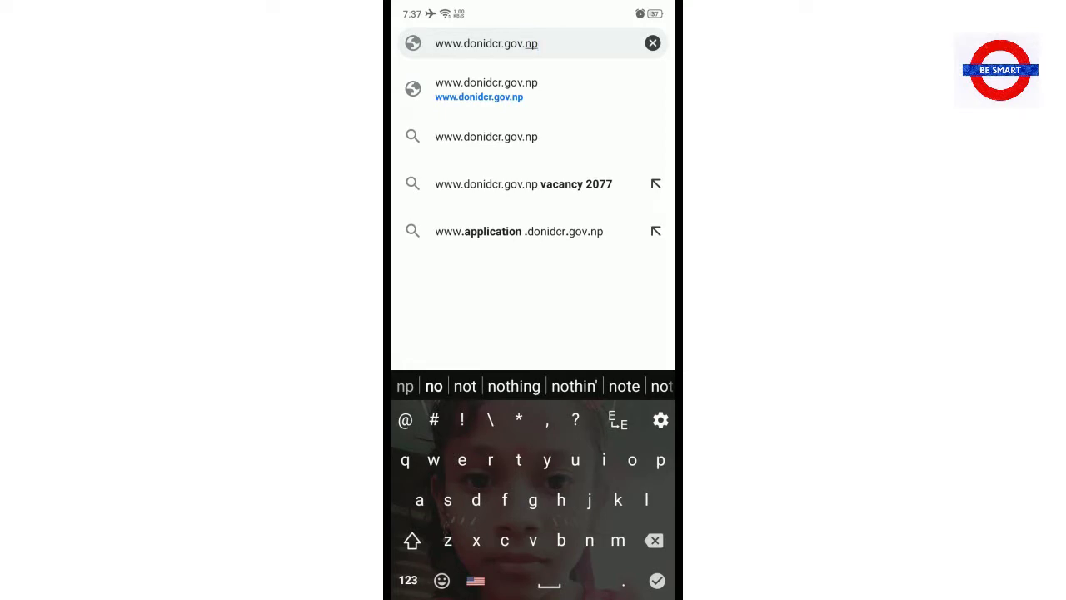
{"action": "key", "text": "Return"}
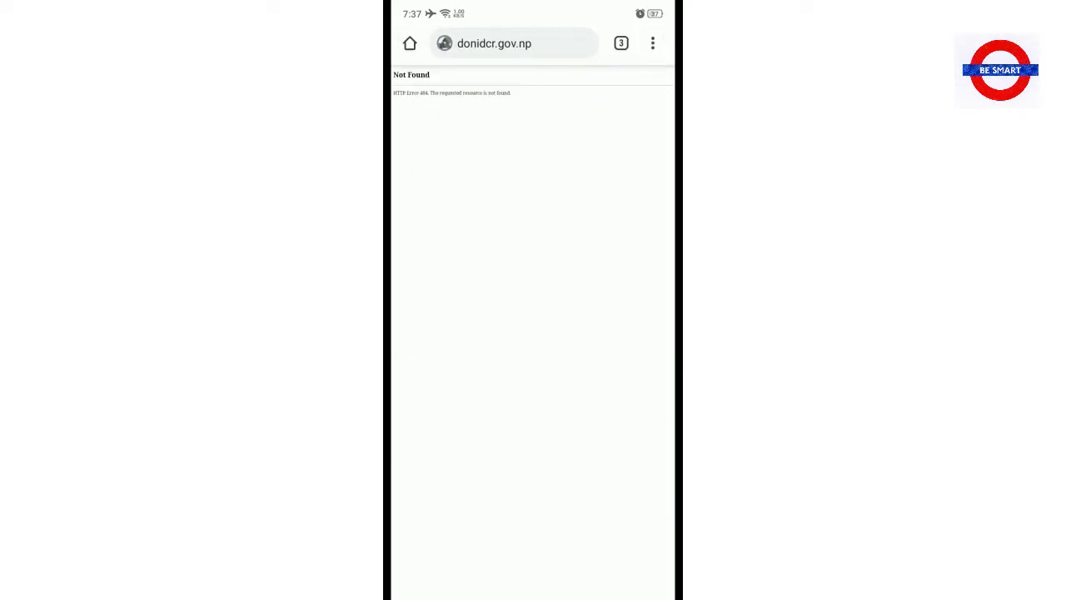
{"action": "scroll", "coordinate": [553, 179], "scroll_direction": "up", "scroll_amount": 3}
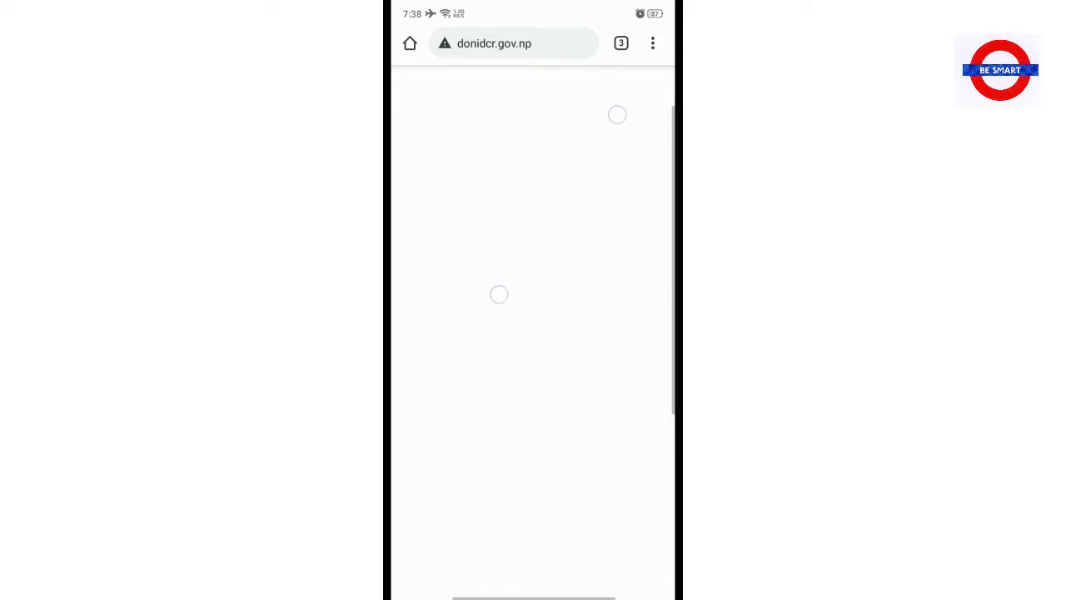
{"action": "scroll", "coordinate": [605, 358], "scroll_direction": "down", "scroll_amount": 3}
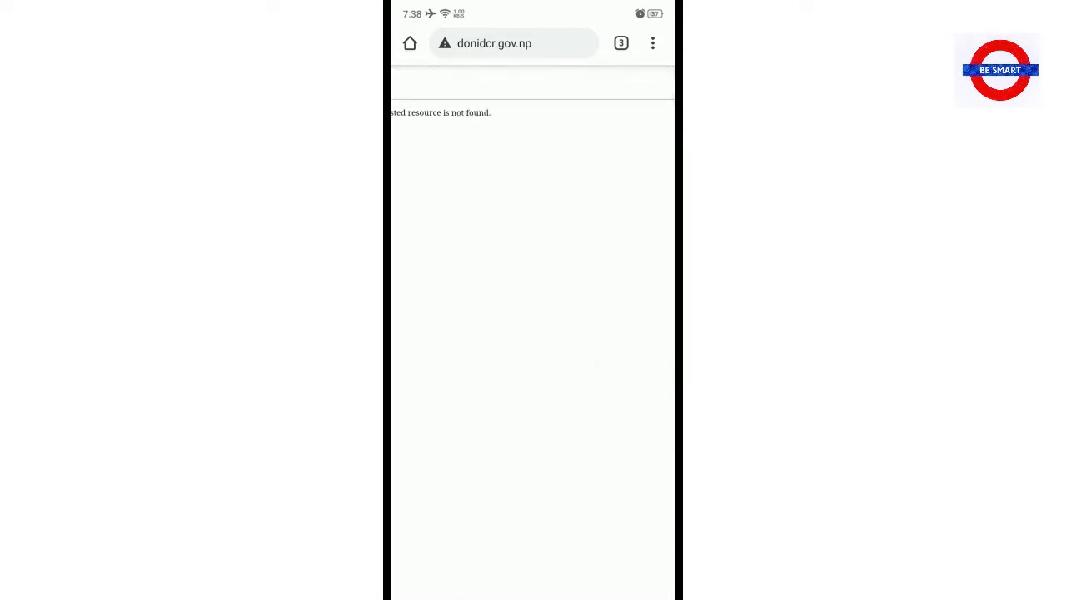